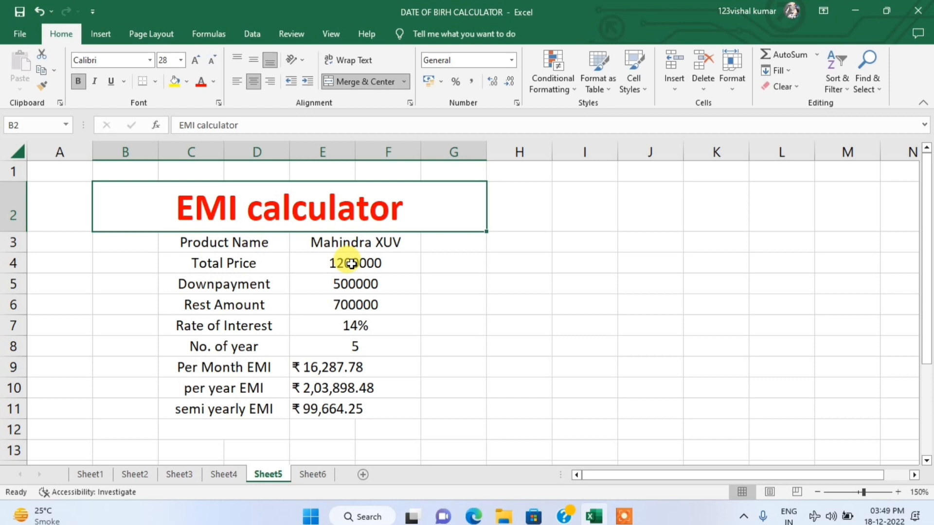
Examine the finished EMI calculator on Sheet5, checking the price, interest rate and years inputs and the monthly, yearly and semi-yearly EMI formulas
{"action": "left_click", "coordinate": [360, 298]}
{"action": "left_click", "coordinate": [365, 330]}
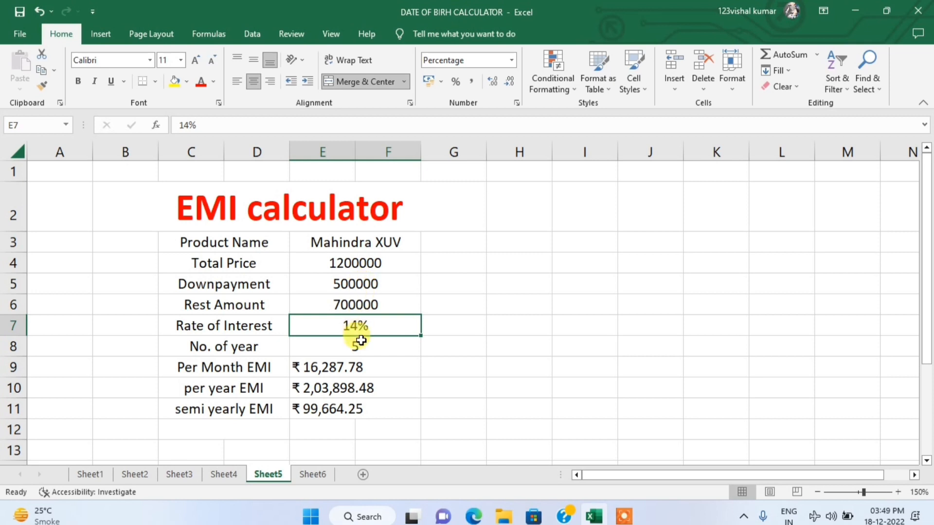
{"action": "left_click", "coordinate": [340, 258]}
{"action": "double_click", "coordinate": [351, 263]}
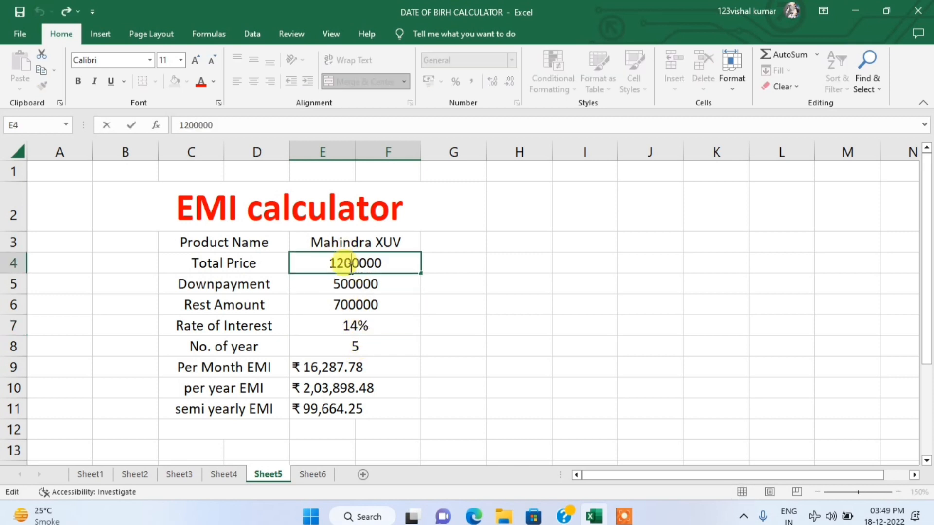
{"action": "left_click", "coordinate": [321, 284]}
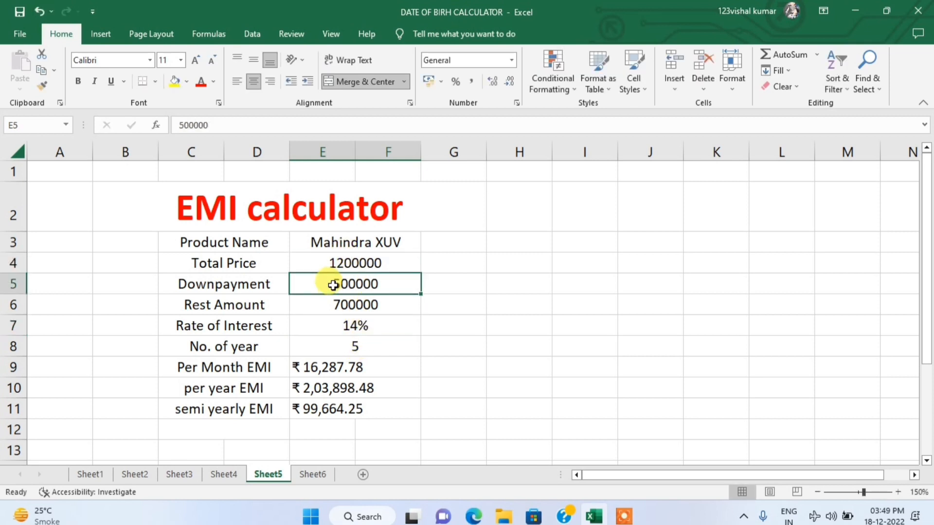
{"action": "left_click", "coordinate": [334, 325]}
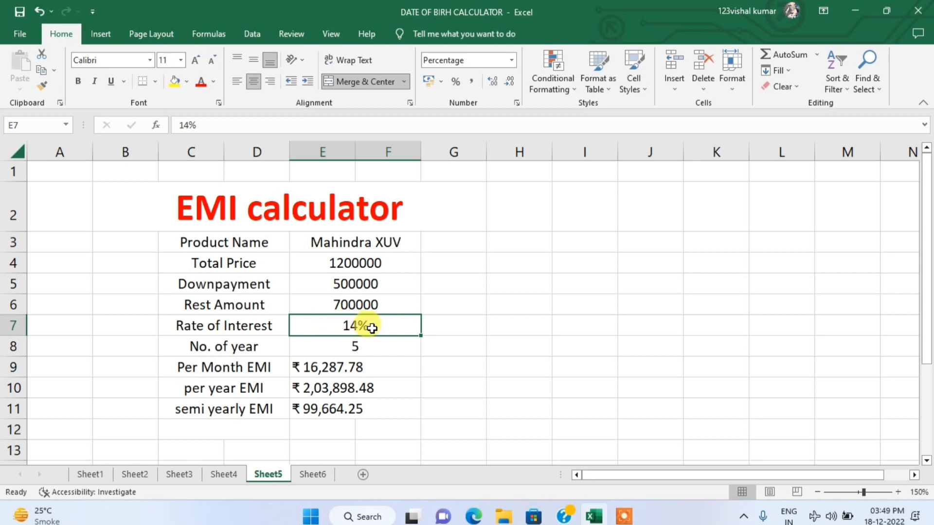
{"action": "left_click", "coordinate": [354, 347]}
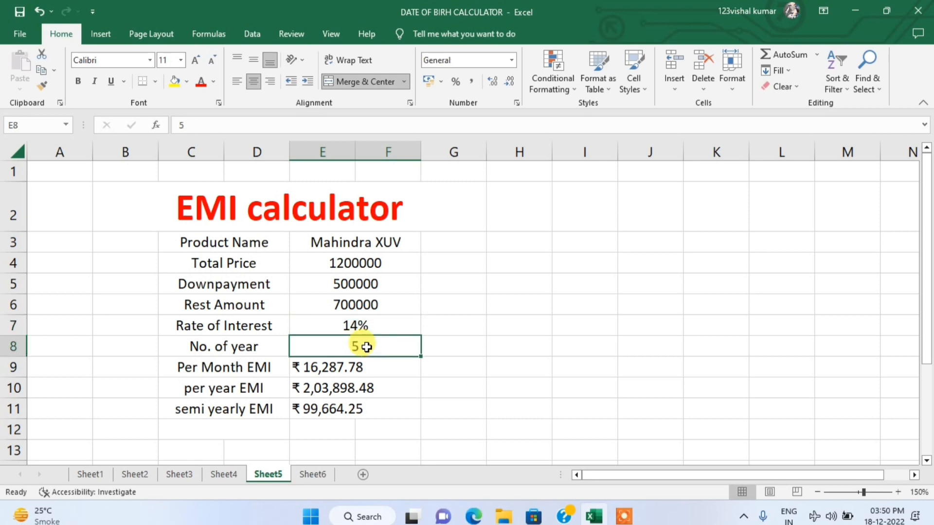
{"action": "type", "text": "5"}
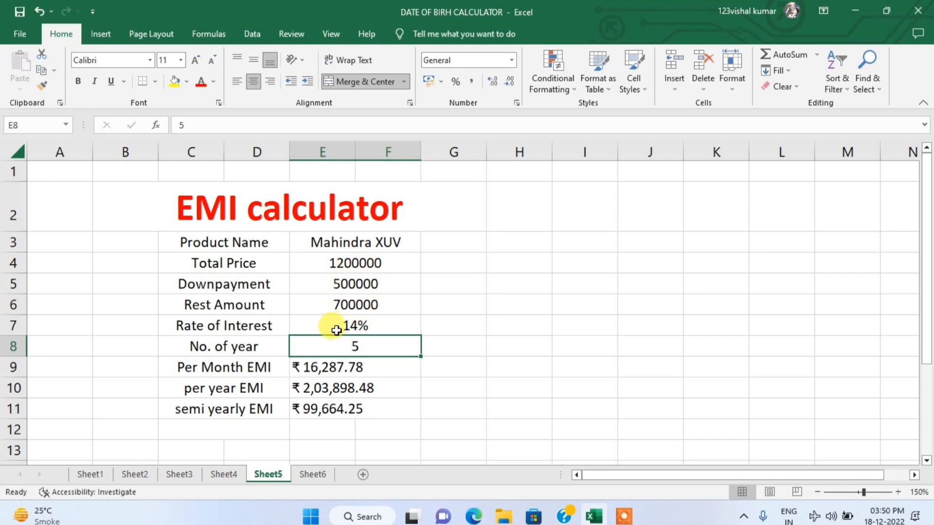
{"action": "left_click", "coordinate": [383, 371]}
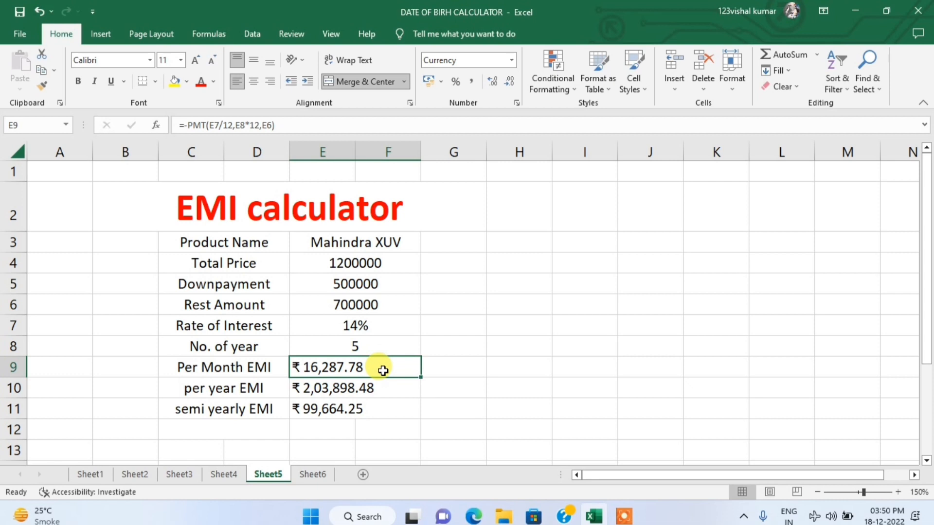
{"action": "left_click", "coordinate": [356, 390]}
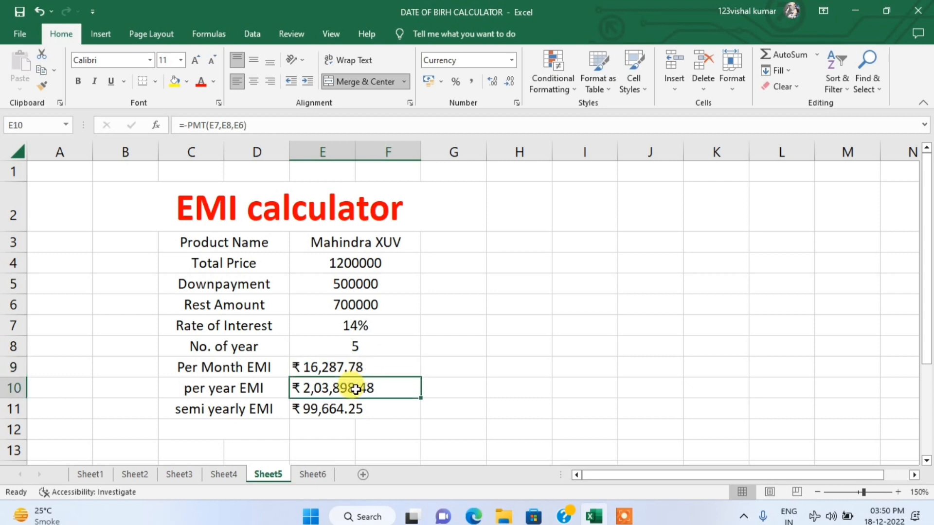
{"action": "left_click", "coordinate": [385, 408]}
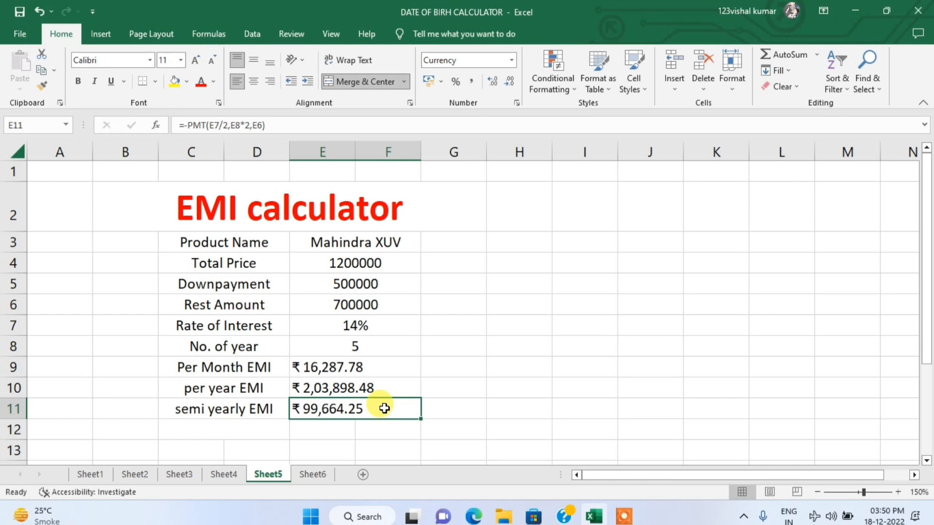
Switch to Sheet6 and check its EMI calculator's product name, total price and downpayment entries
{"action": "left_click", "coordinate": [306, 481]}
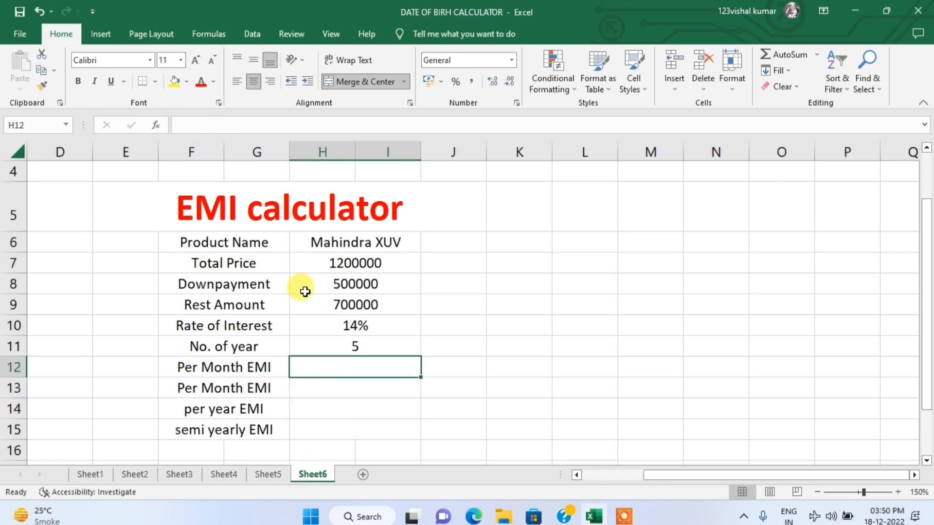
{"action": "left_click", "coordinate": [351, 216]}
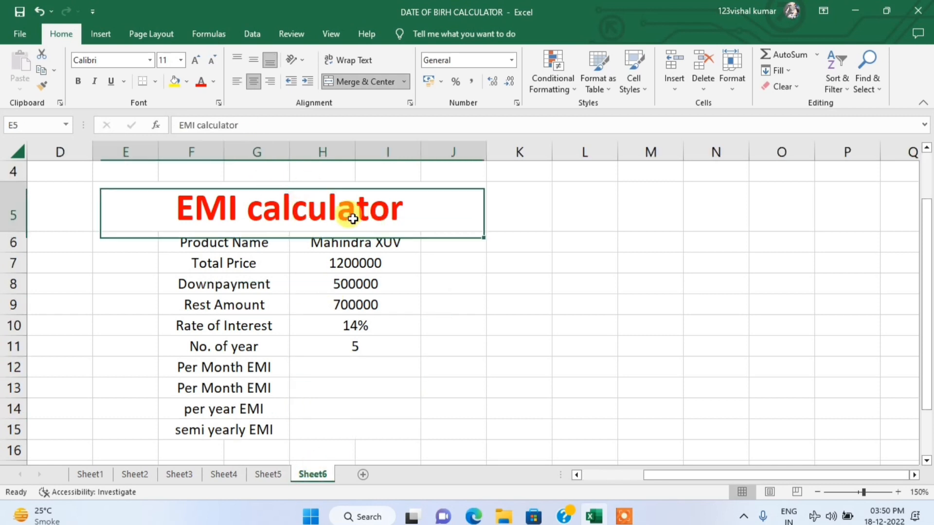
{"action": "left_click", "coordinate": [335, 242]}
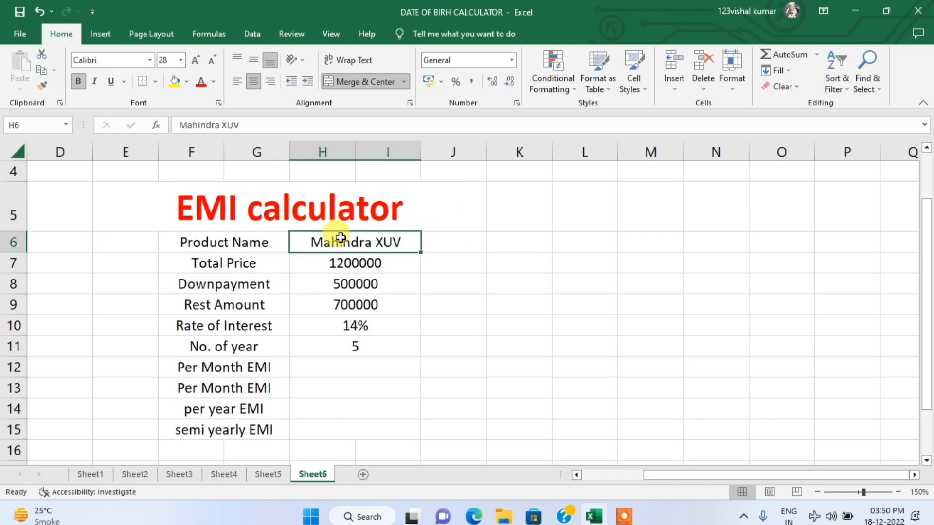
{"action": "left_click", "coordinate": [339, 263]}
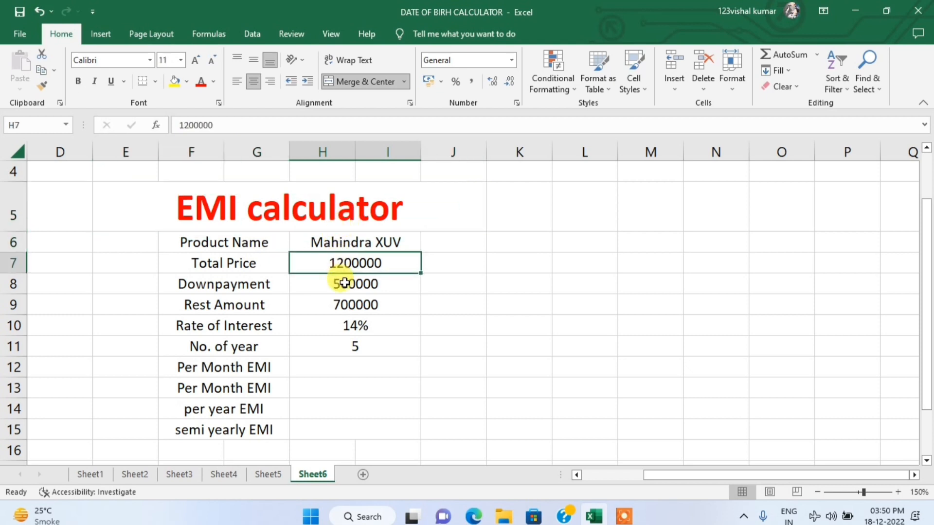
{"action": "left_click", "coordinate": [343, 284]}
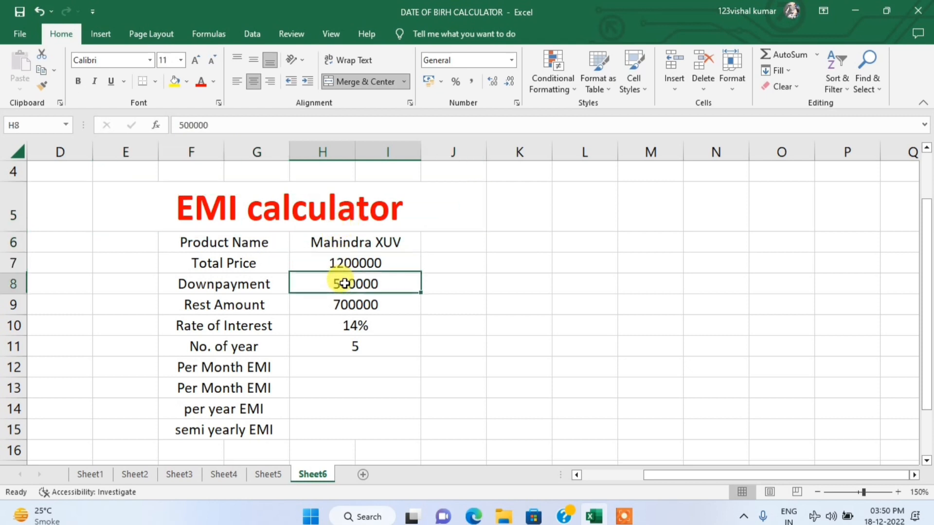
Clear the existing formula from the Rest Amount cell H9
{"action": "left_click", "coordinate": [371, 304]}
{"action": "double_click", "coordinate": [375, 305]}
{"action": "key", "text": "BackSpace"}
{"action": "key", "text": "BackSpace"}
{"action": "key", "text": "BackSpace"}
{"action": "key", "text": "BackSpace"}
{"action": "key", "text": "BackSpace"}
{"action": "key", "text": "BackSpace"}
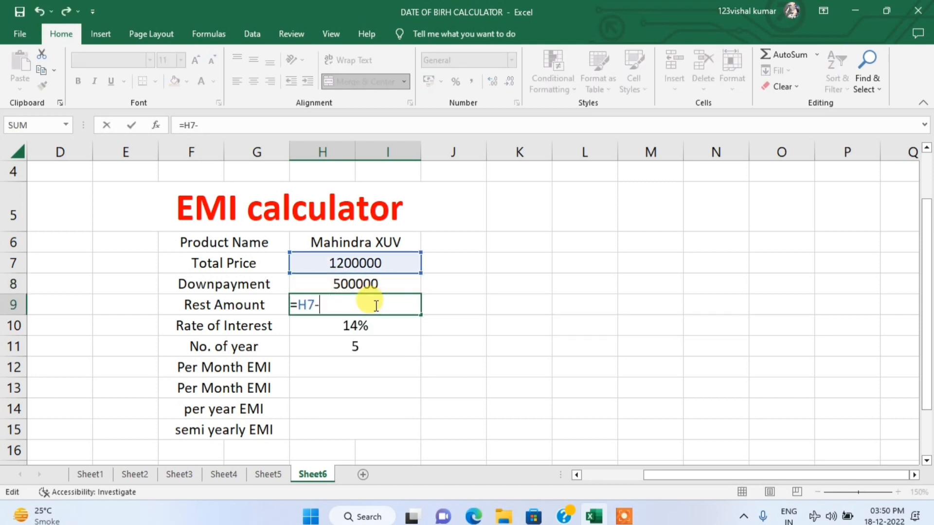
{"action": "left_click", "coordinate": [447, 331]}
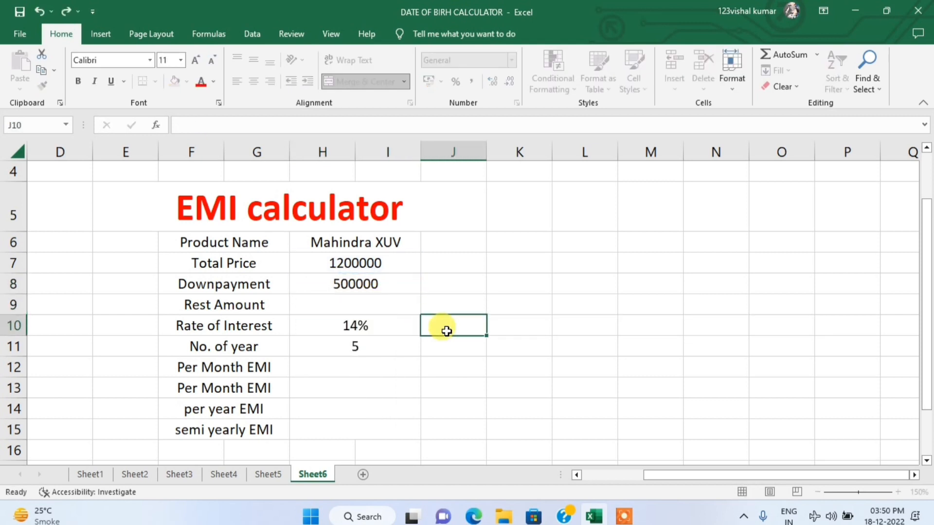
Calculate the Rest Amount in H9 by subtracting the downpayment from the total price with =H7-H8
{"action": "left_click", "coordinate": [382, 309]}
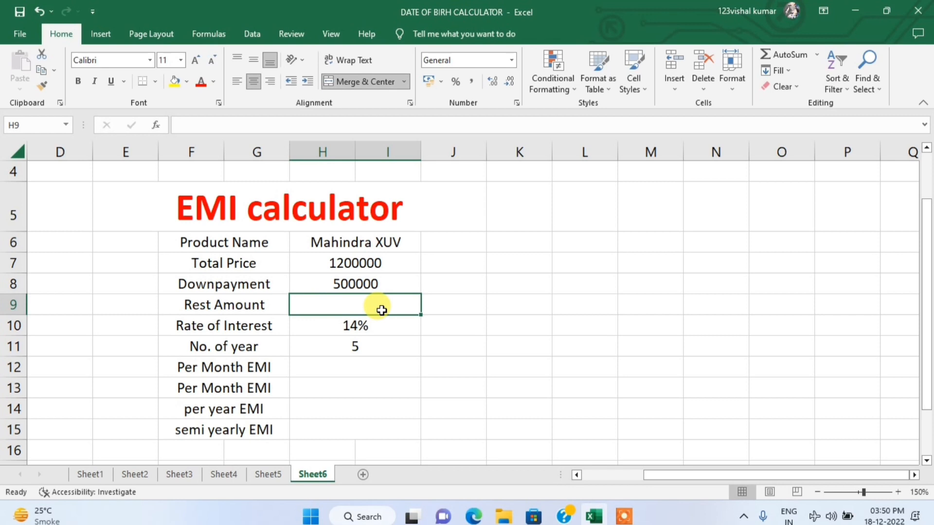
{"action": "type", "text": "="}
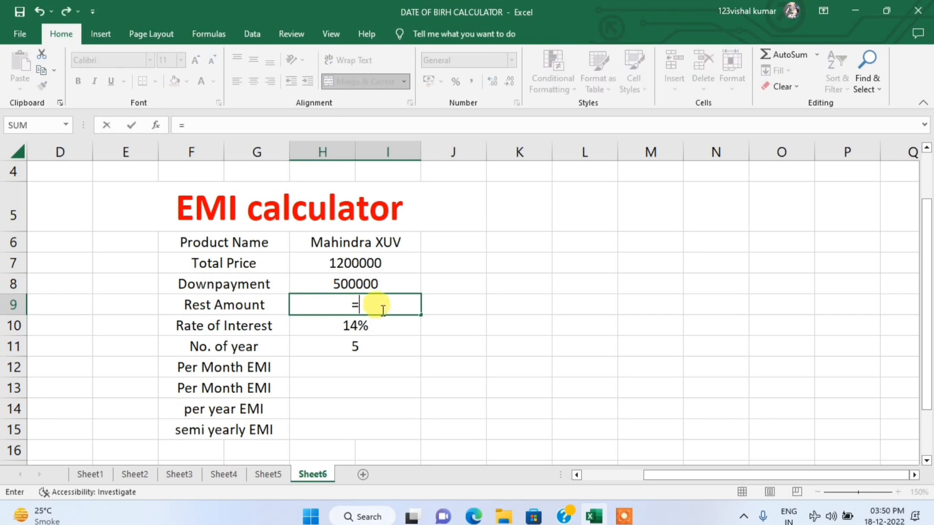
{"action": "left_click", "coordinate": [351, 262]}
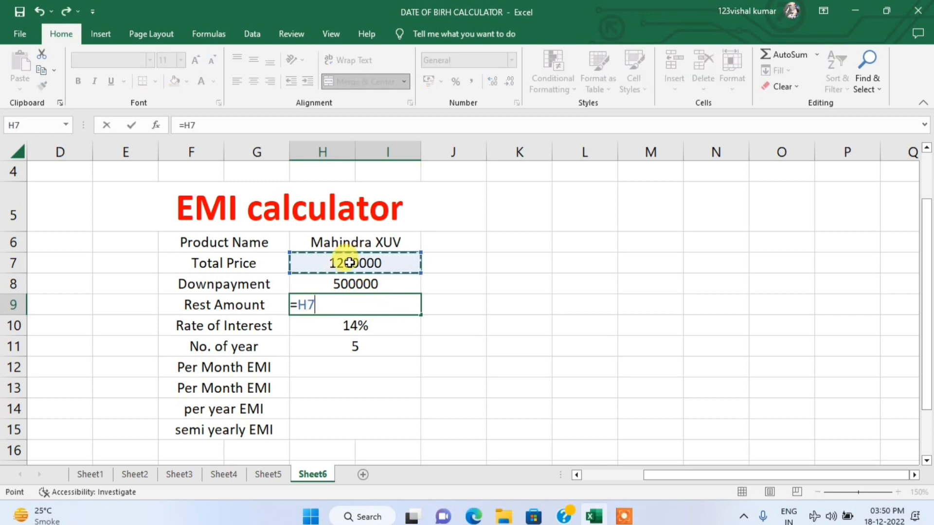
{"action": "type", "text": "-"}
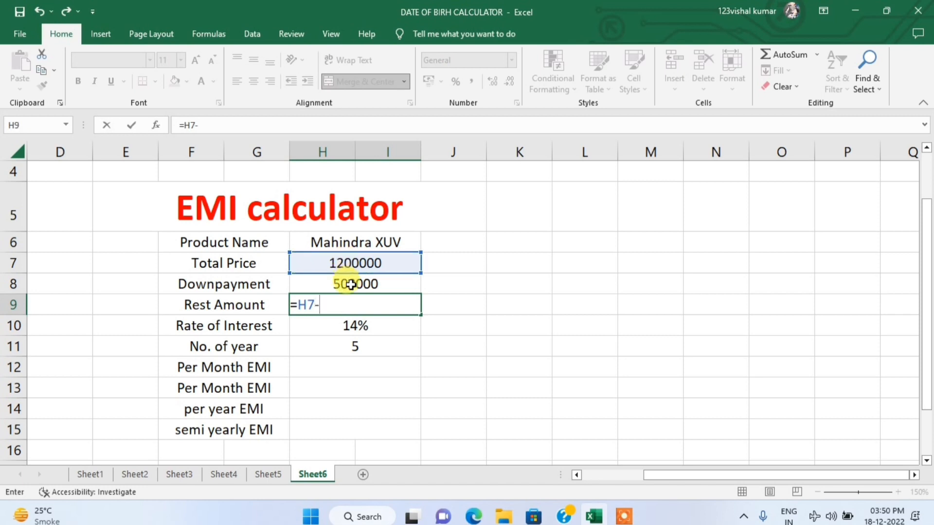
{"action": "left_click", "coordinate": [351, 284]}
{"action": "key", "text": "Return"}
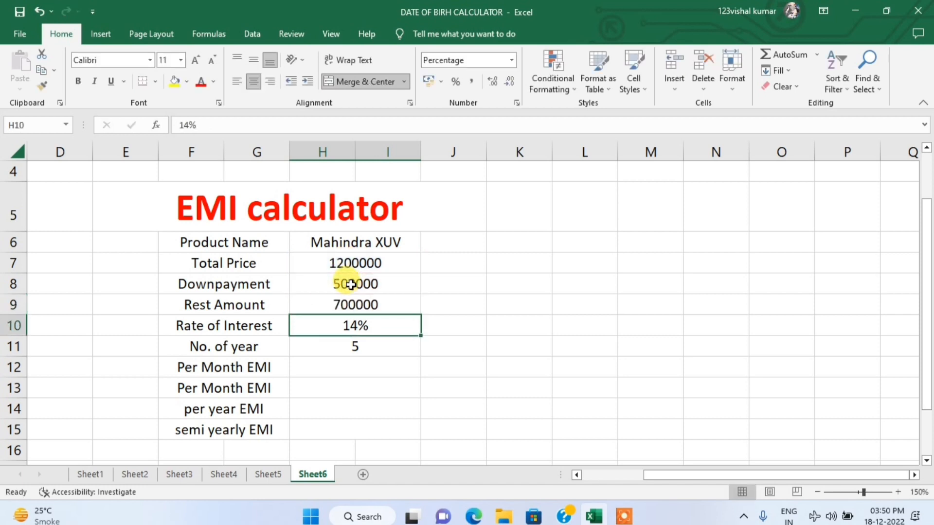
{"action": "left_click", "coordinate": [359, 302]}
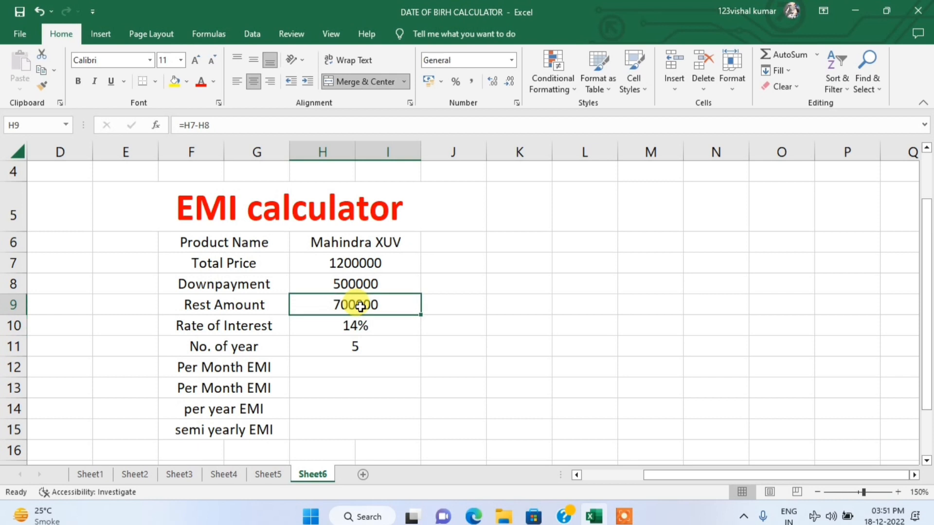
{"action": "left_click", "coordinate": [370, 329]}
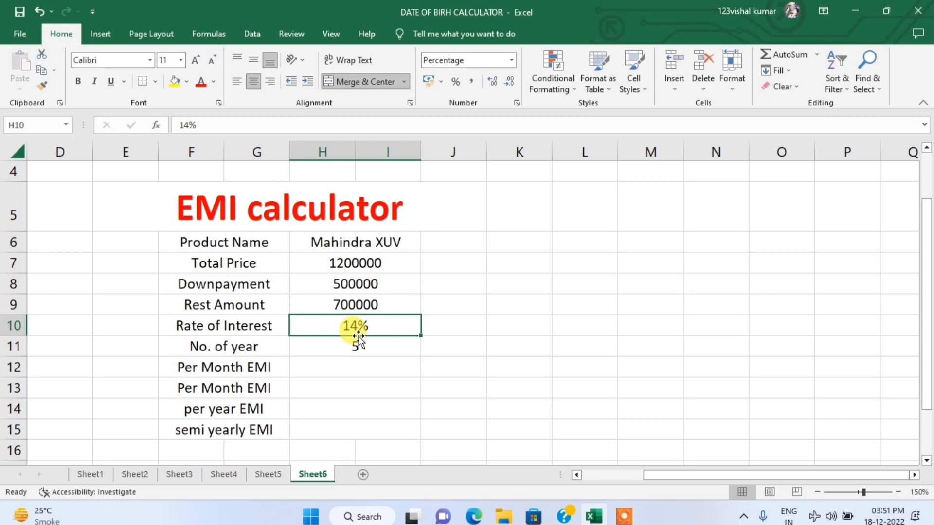
{"action": "left_click", "coordinate": [371, 344]}
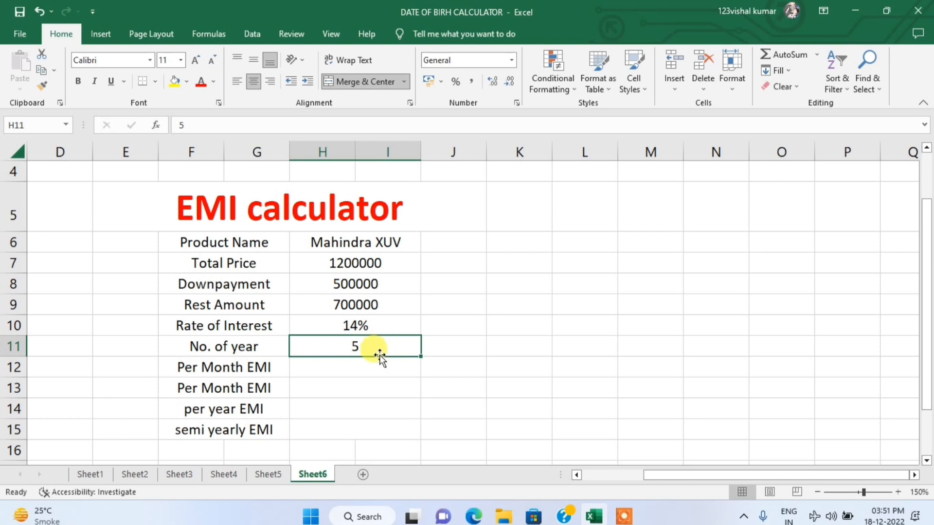
{"action": "left_click", "coordinate": [369, 366]}
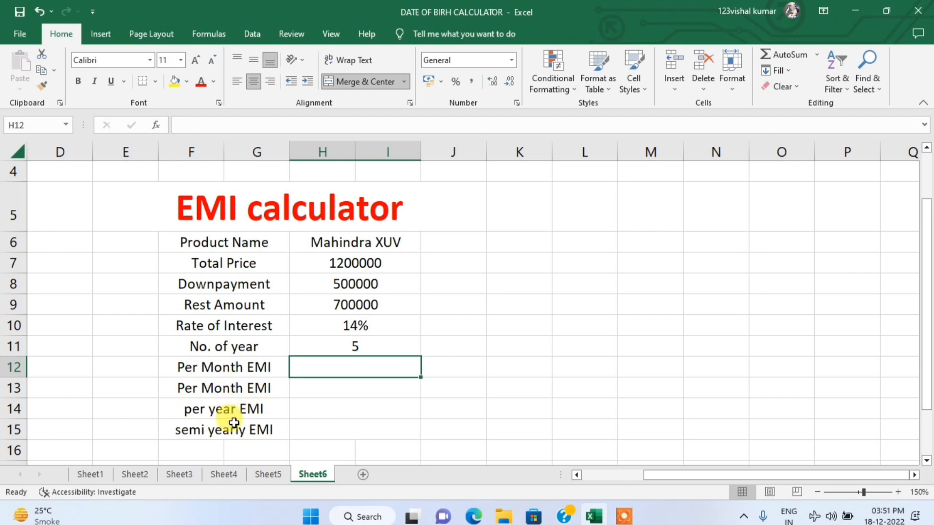
{"action": "left_click", "coordinate": [244, 433]}
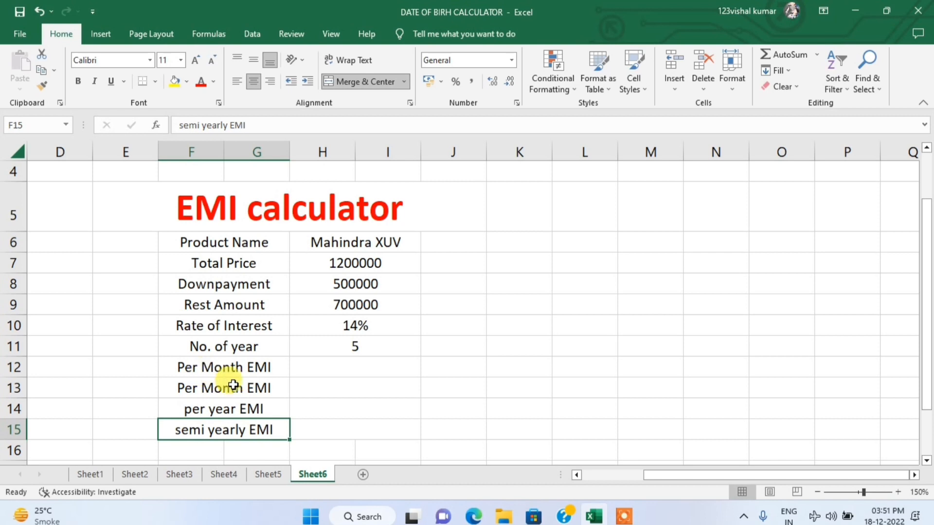
{"action": "left_click", "coordinate": [623, 516]}
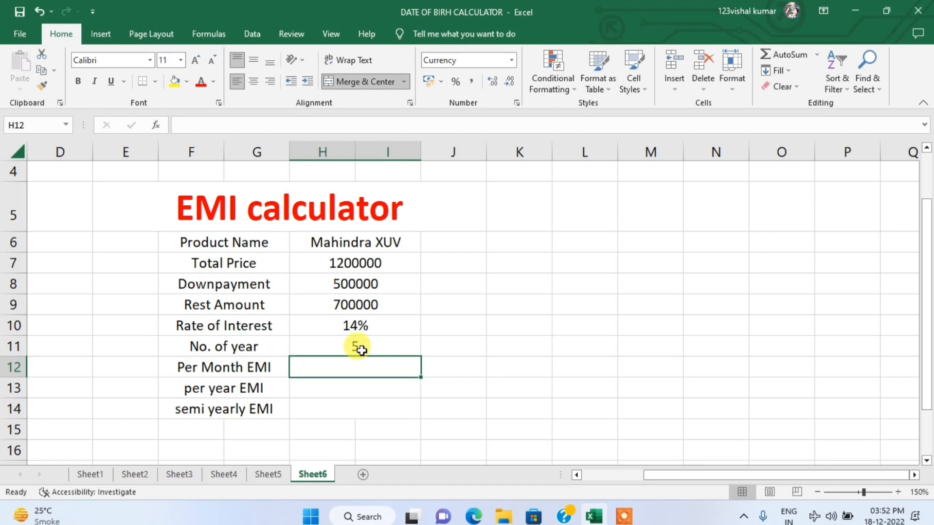
Enter the function name PMT as a note in cell K11 beside the calculator
{"action": "left_click", "coordinate": [546, 340]}
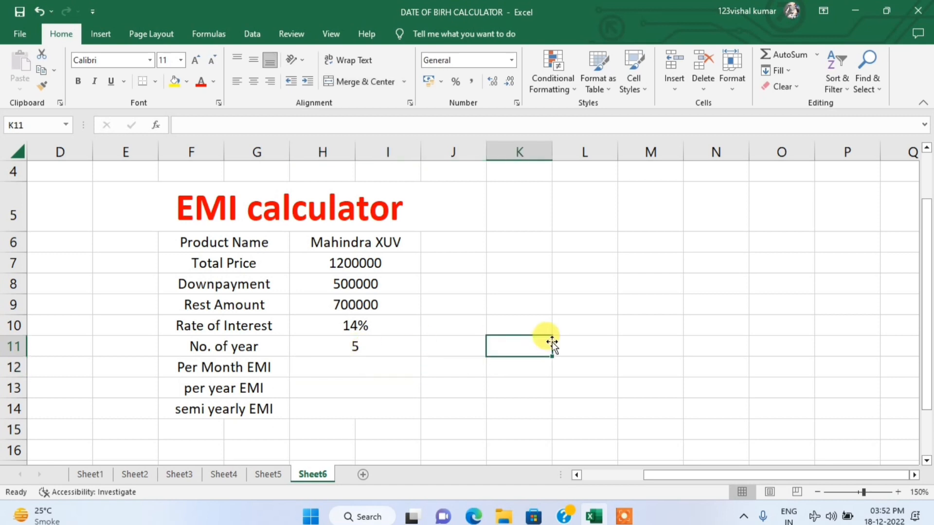
{"action": "type", "text": "PMT"}
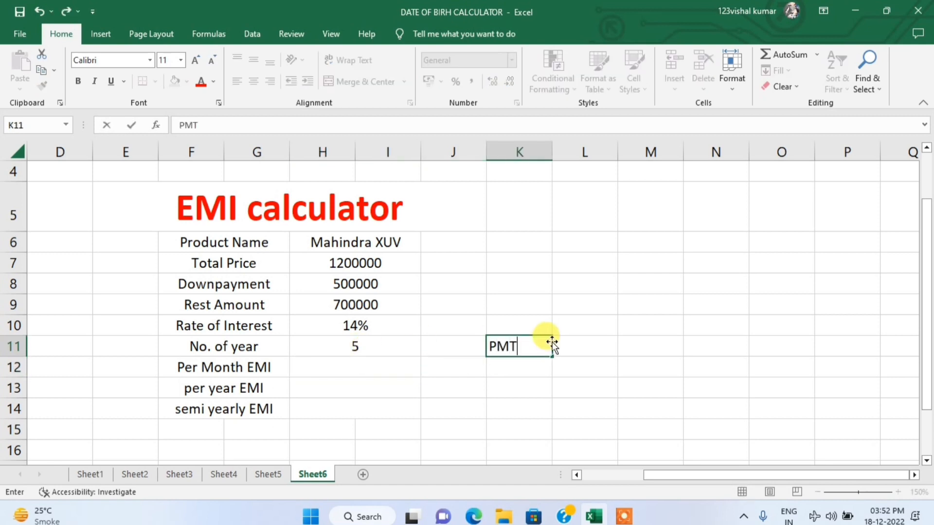
{"action": "left_click", "coordinate": [507, 296]}
{"action": "left_click", "coordinate": [515, 349]}
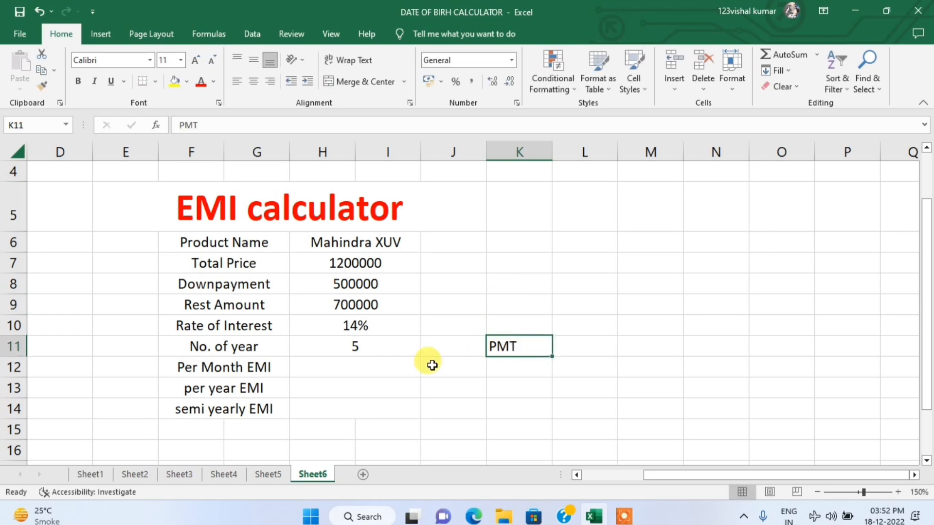
Calculate the Per Month EMI in H12 with =PMT(H10/12,H11*12,H9)
{"action": "left_click", "coordinate": [335, 370]}
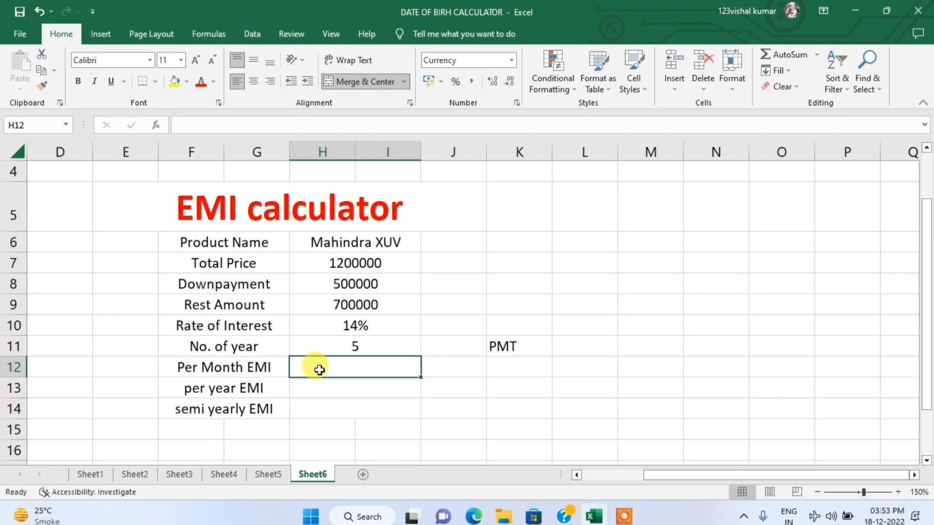
{"action": "type", "text": "="}
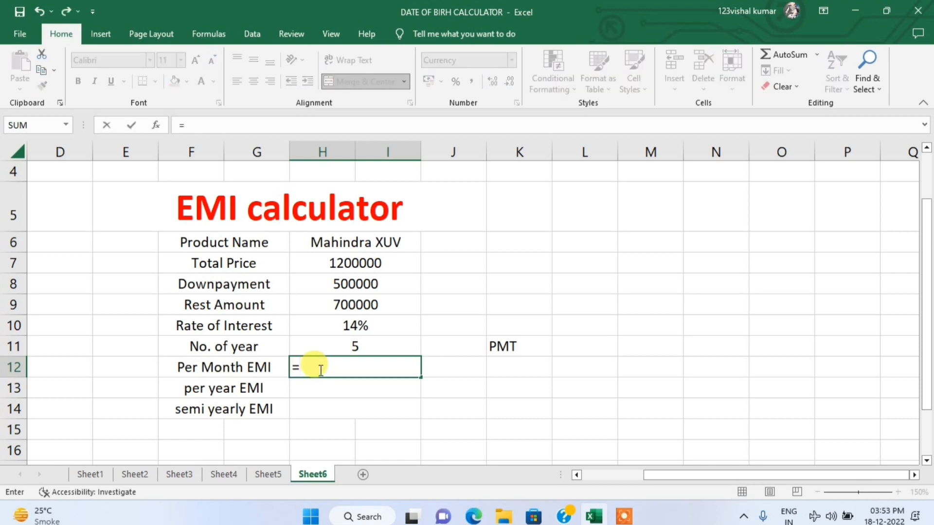
{"action": "type", "text": "pmt("}
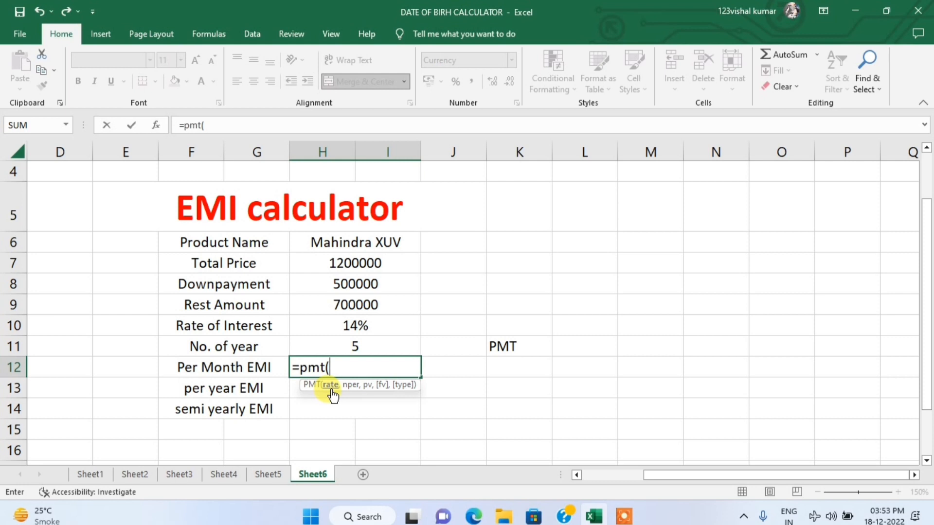
{"action": "left_click", "coordinate": [360, 326]}
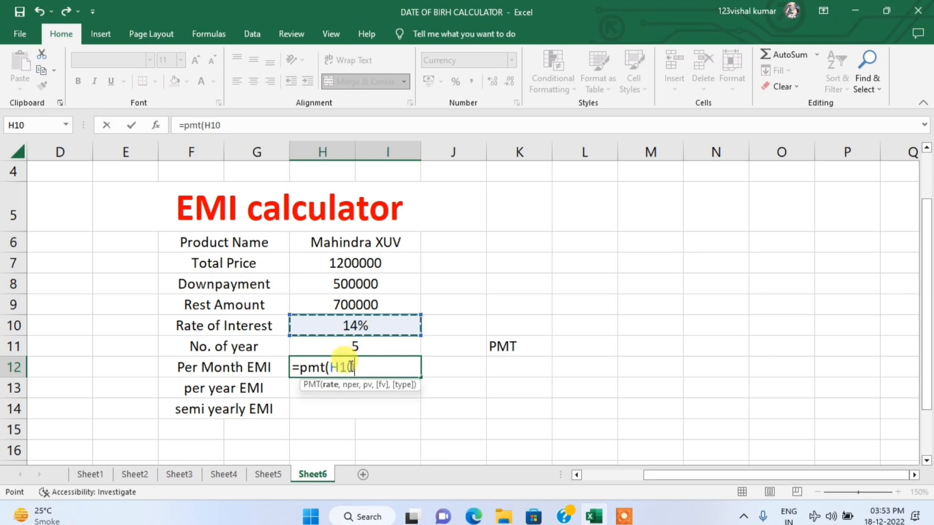
{"action": "type", "text": "/12"}
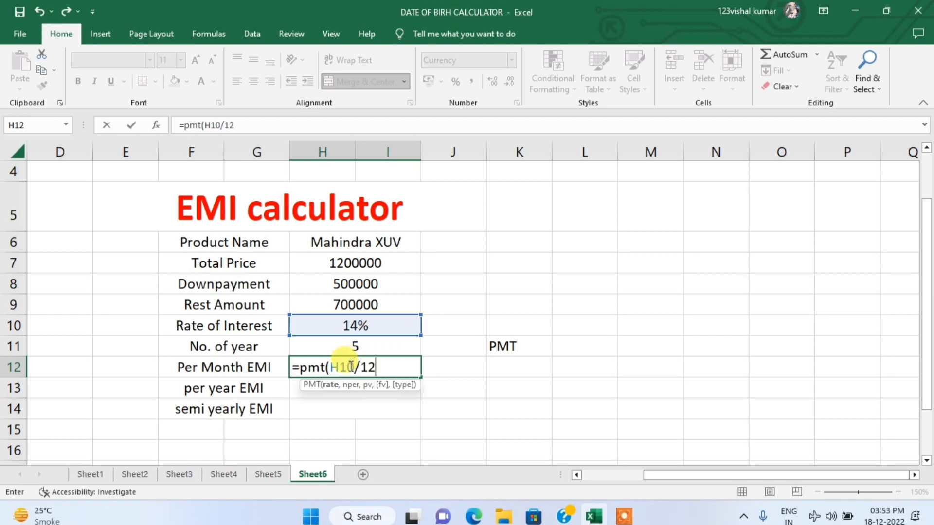
{"action": "type", "text": ","}
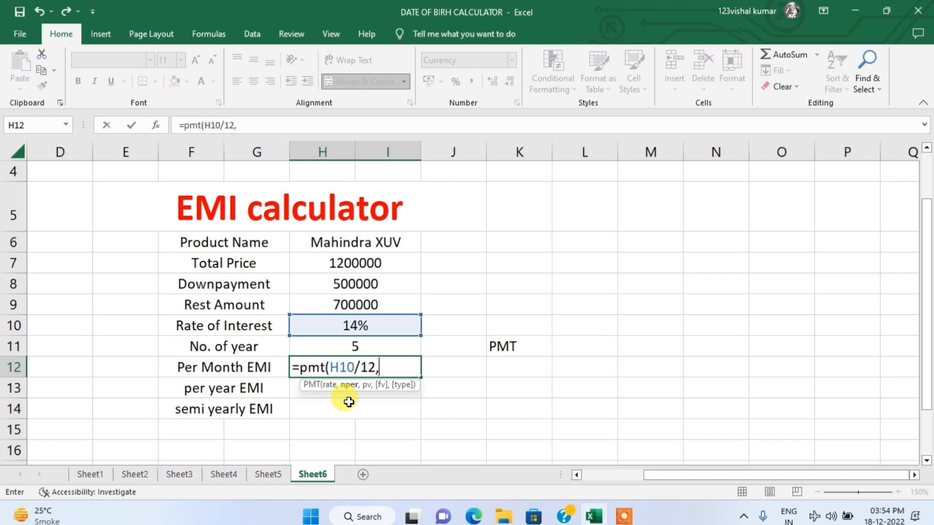
{"action": "left_click", "coordinate": [342, 343]}
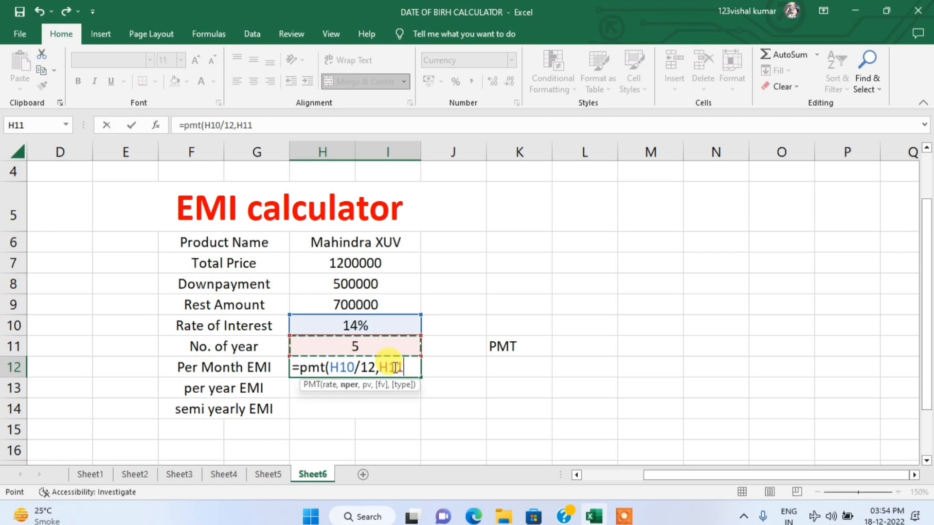
{"action": "type", "text": "*12"}
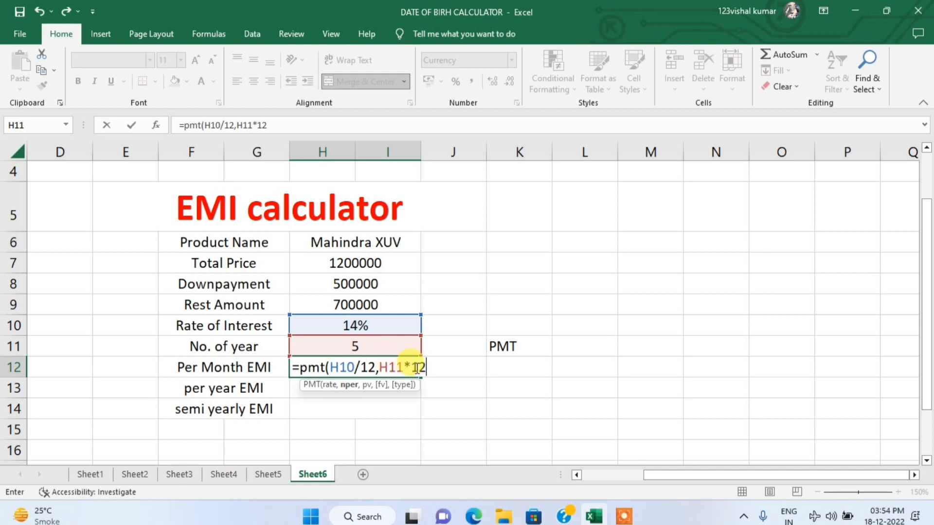
{"action": "type", "text": ","}
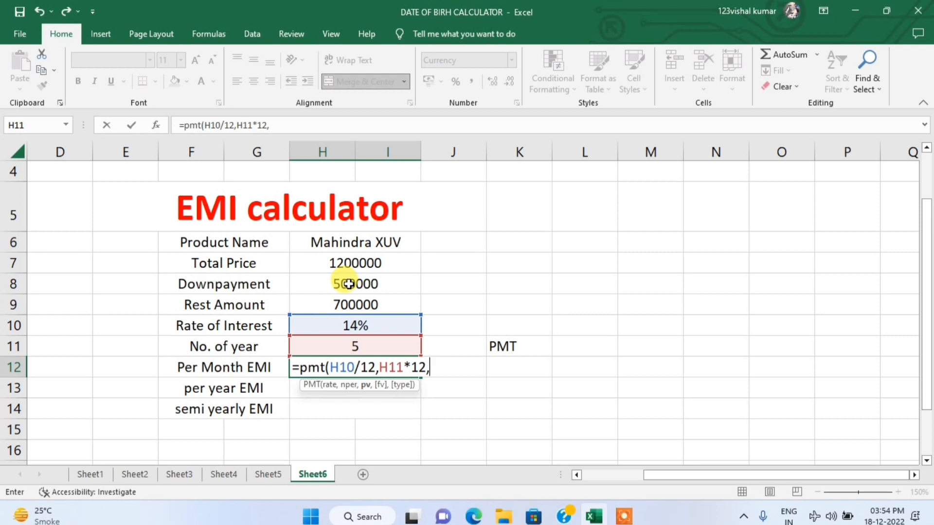
{"action": "left_click", "coordinate": [326, 304]}
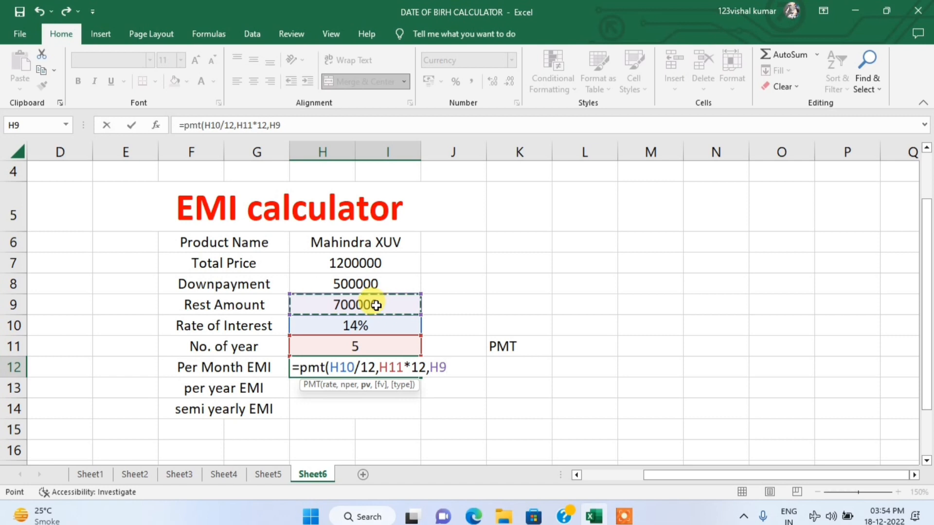
{"action": "type", "text": ")"}
{"action": "key", "text": "Return"}
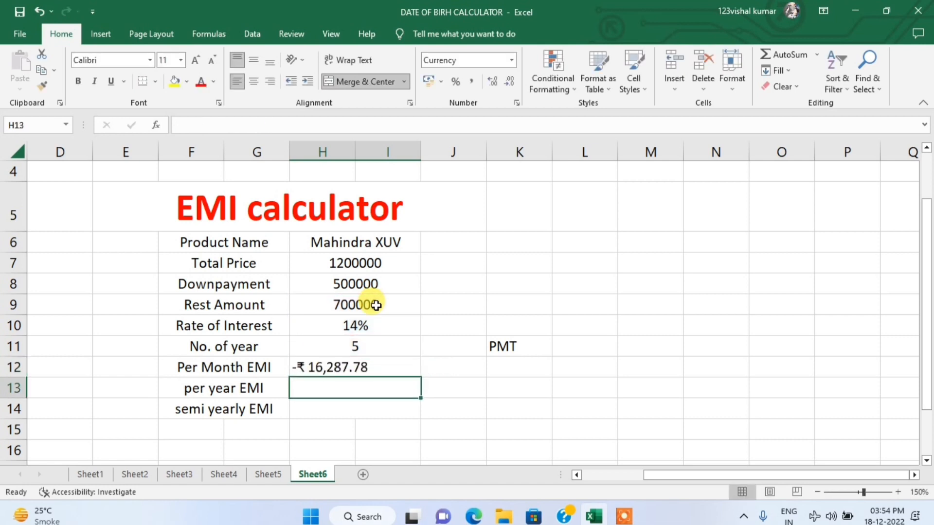
Negate the Per Month EMI formula in H12 by inserting a minus sign before PMT, giving =-PMT(H10/12,H11*12,H9)
{"action": "double_click", "coordinate": [299, 367]}
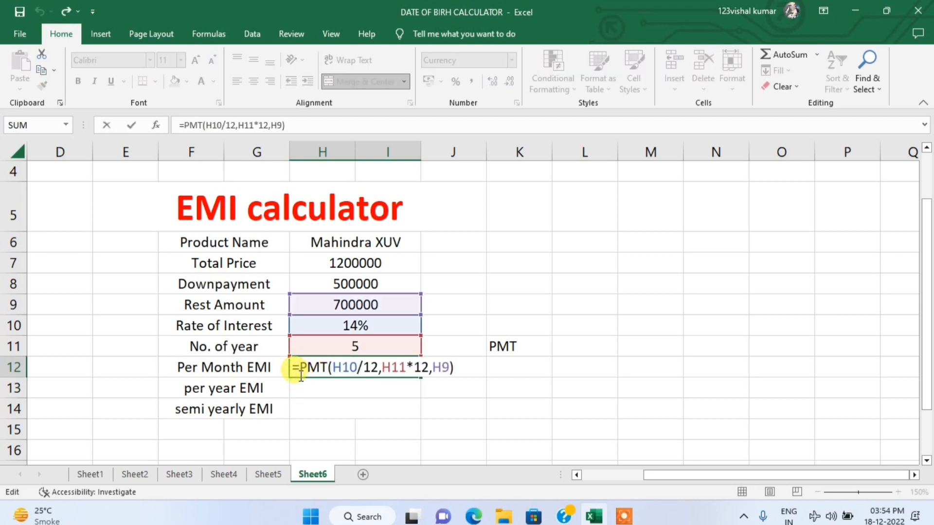
{"action": "type", "text": "-"}
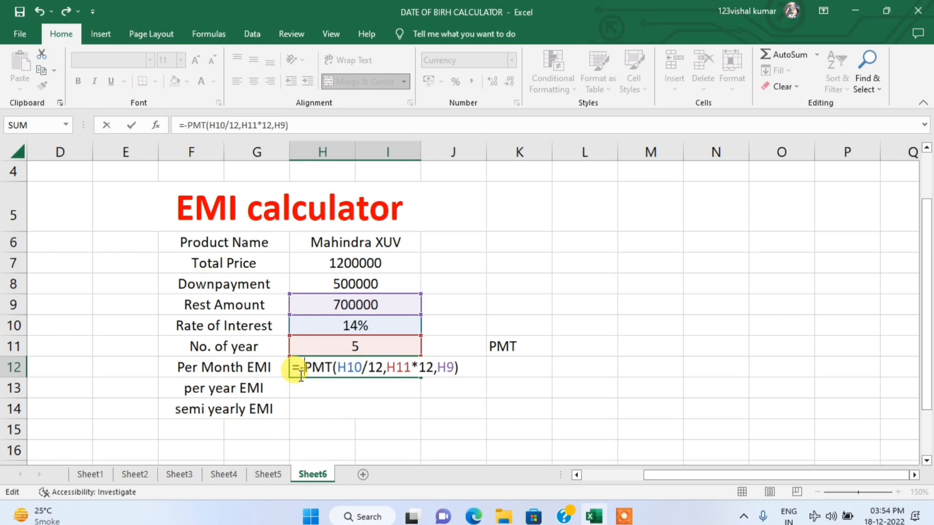
{"action": "key", "text": "Return"}
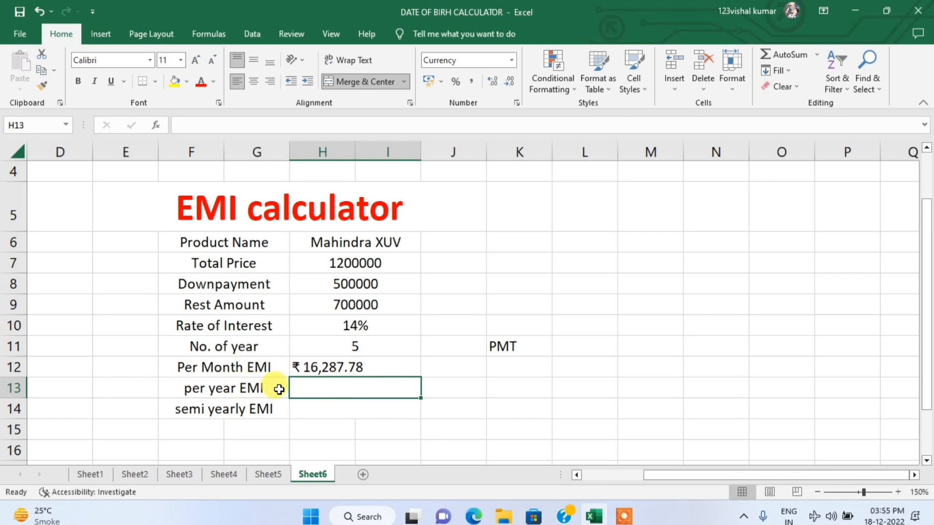
Calculate the per year EMI in H13 with =PMT(H10,H11,H9)
{"action": "type", "text": "="}
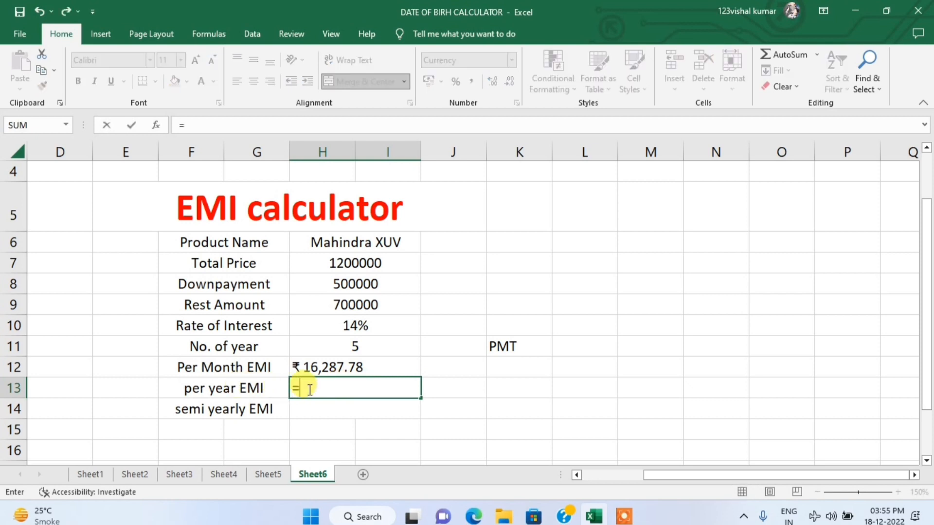
{"action": "type", "text": "pmt"}
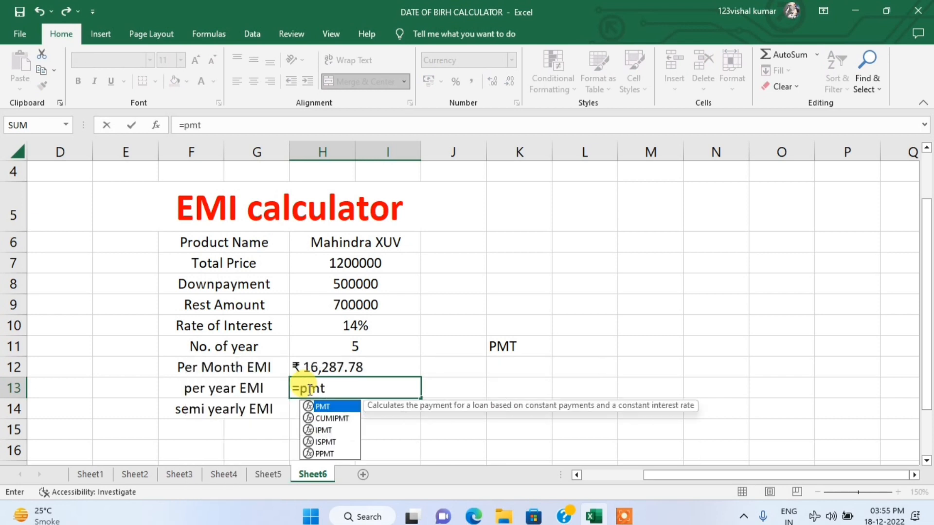
{"action": "type", "text": "("}
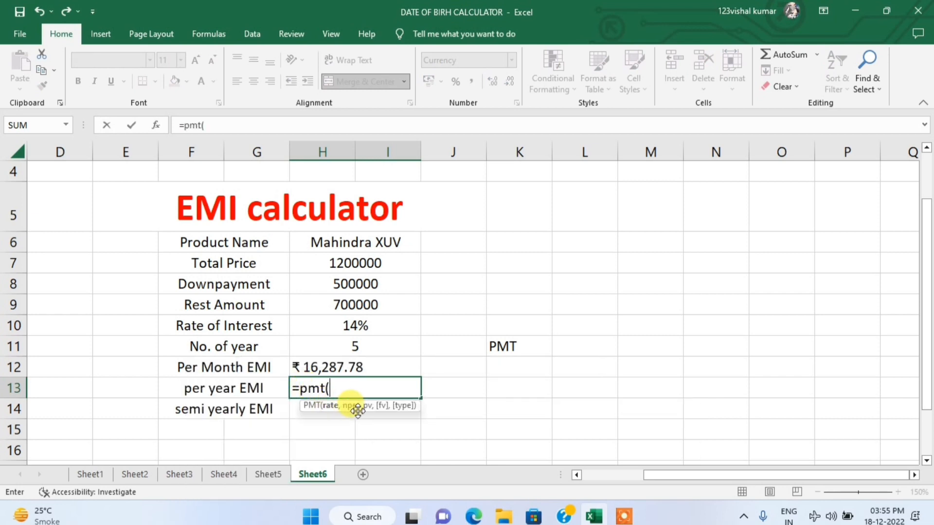
{"action": "left_click", "coordinate": [354, 329]}
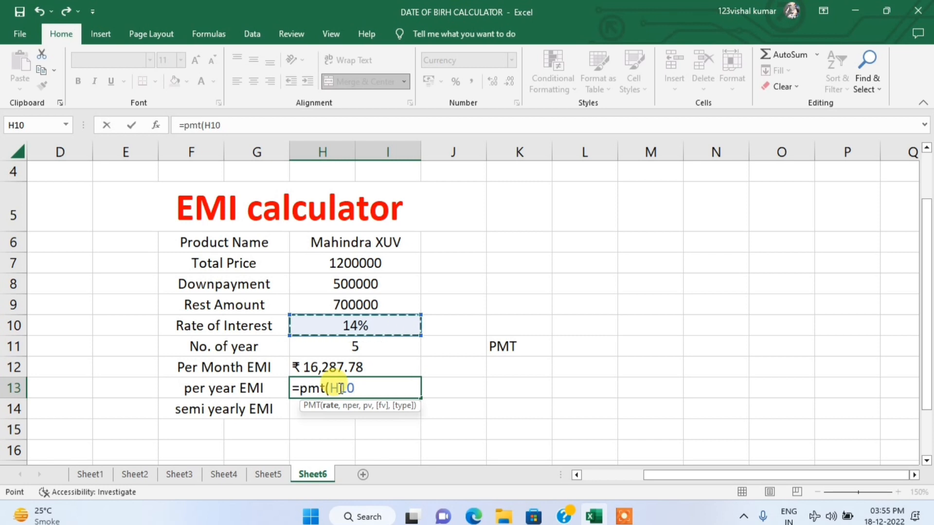
{"action": "type", "text": ","}
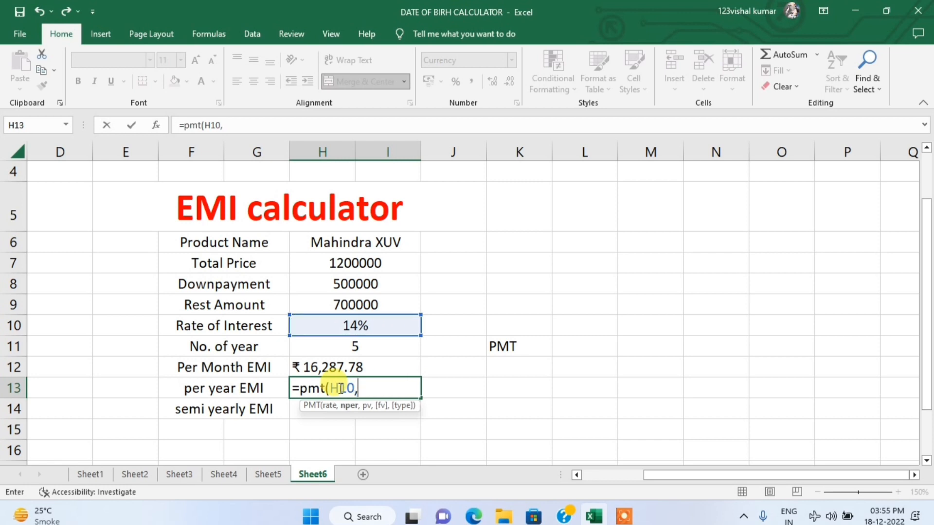
{"action": "left_click", "coordinate": [339, 346]}
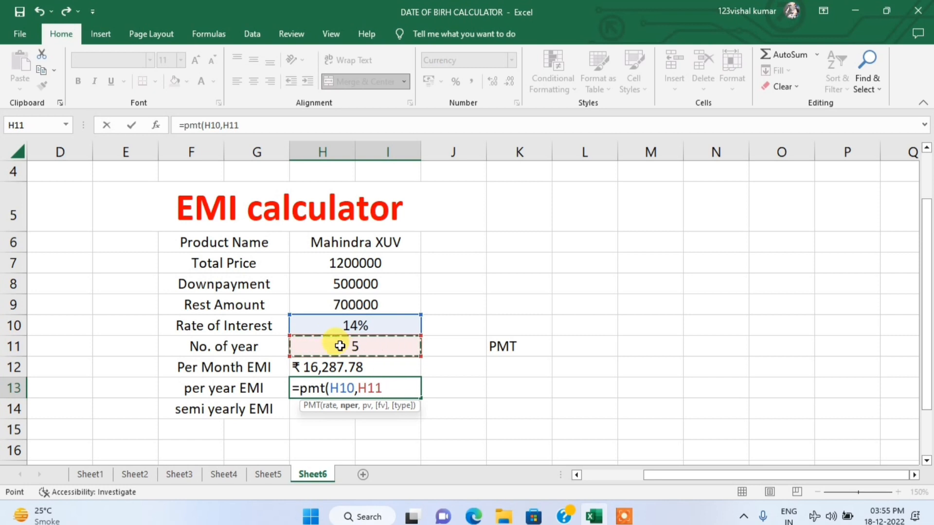
{"action": "type", "text": ","}
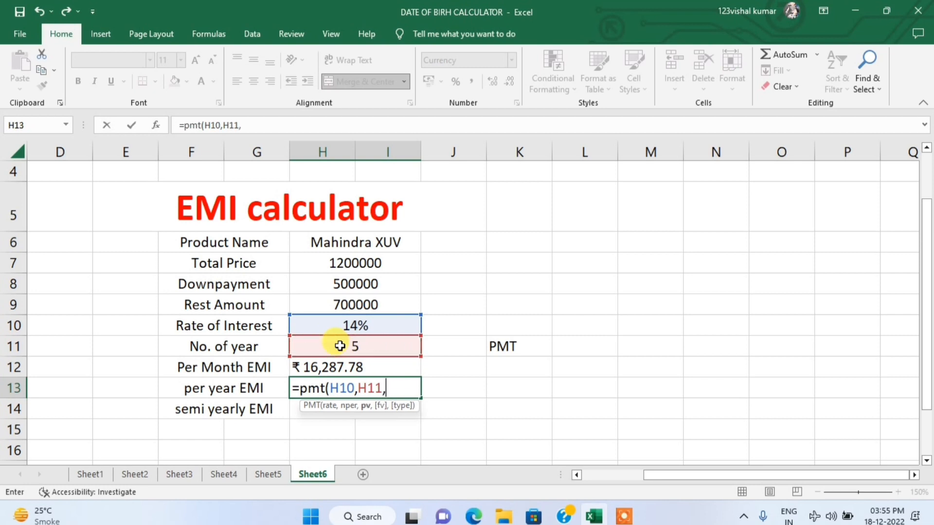
{"action": "left_click", "coordinate": [355, 302]}
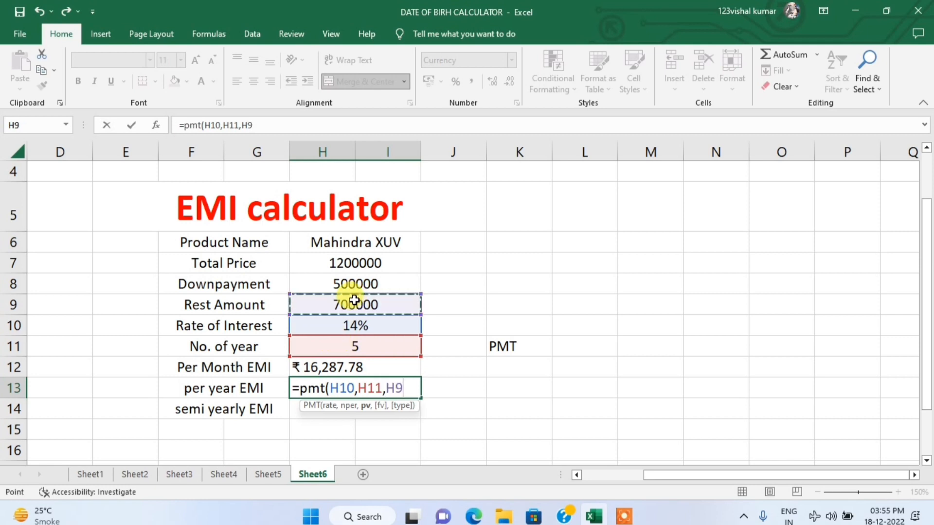
{"action": "type", "text": ")"}
{"action": "key", "text": "Return"}
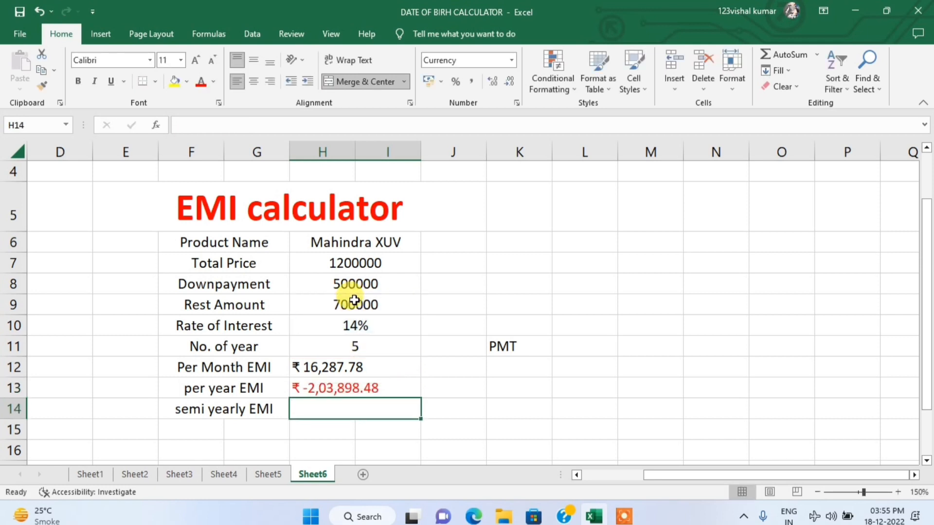
Negate the per year EMI formula in H13 by inserting a minus sign before PMT, giving =-PMT(H10,H11,H9)
{"action": "double_click", "coordinate": [310, 392]}
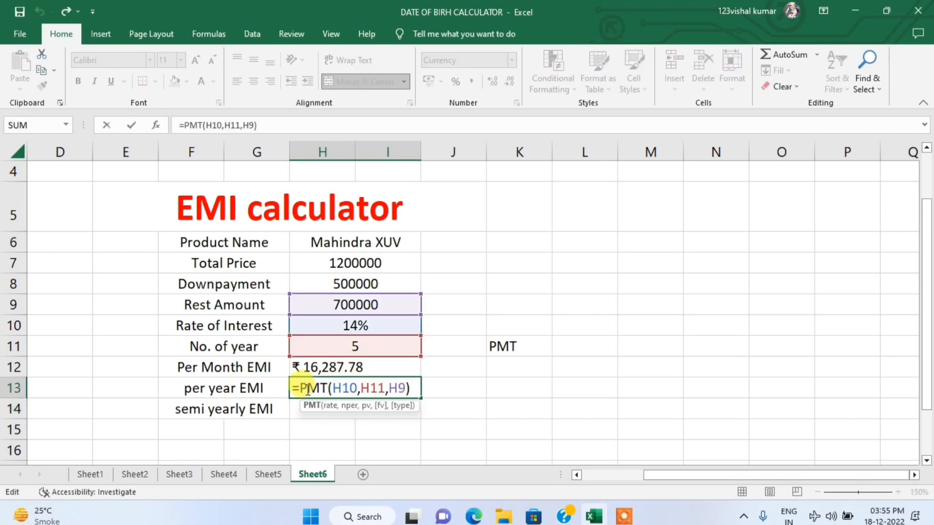
{"action": "left_click", "coordinate": [301, 391]}
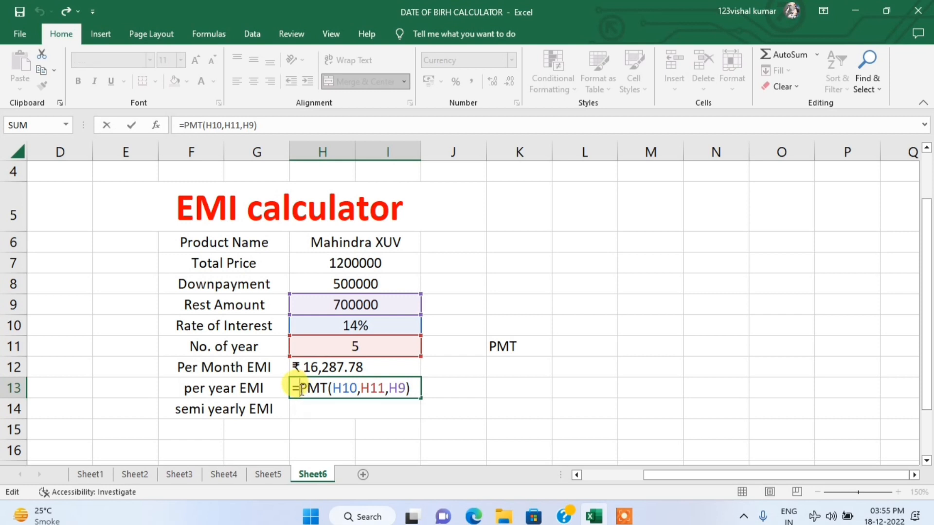
{"action": "type", "text": "-"}
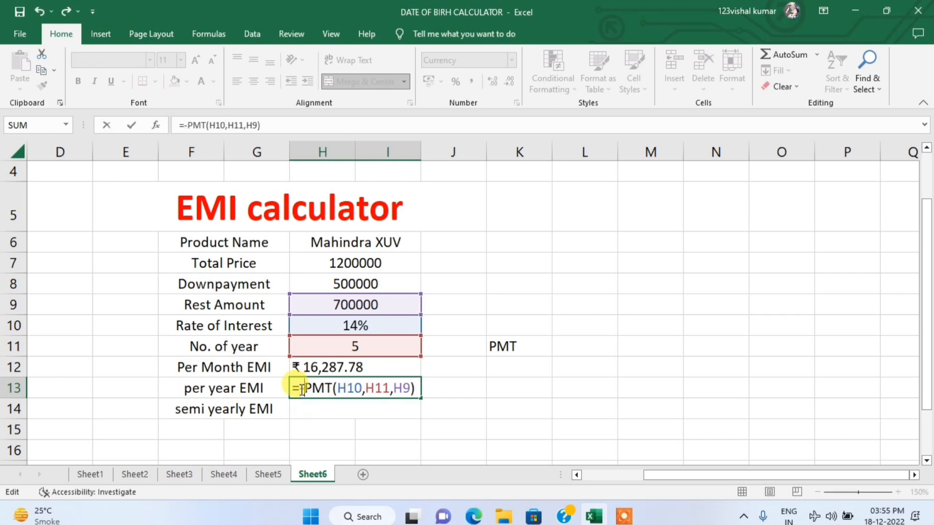
{"action": "key", "text": "Return"}
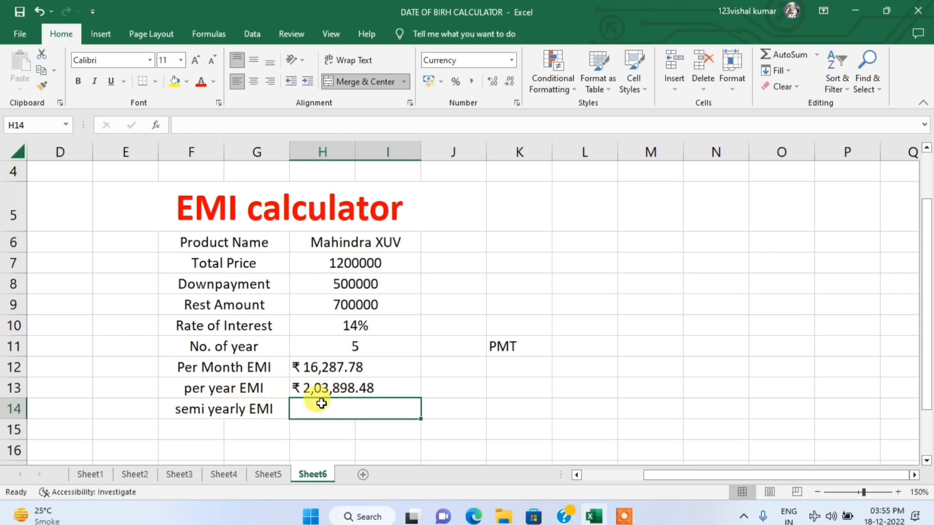
Calculate the semi yearly EMI in H14 with =PMT(H10/2,H11*2,H9)
{"action": "type", "text": "="}
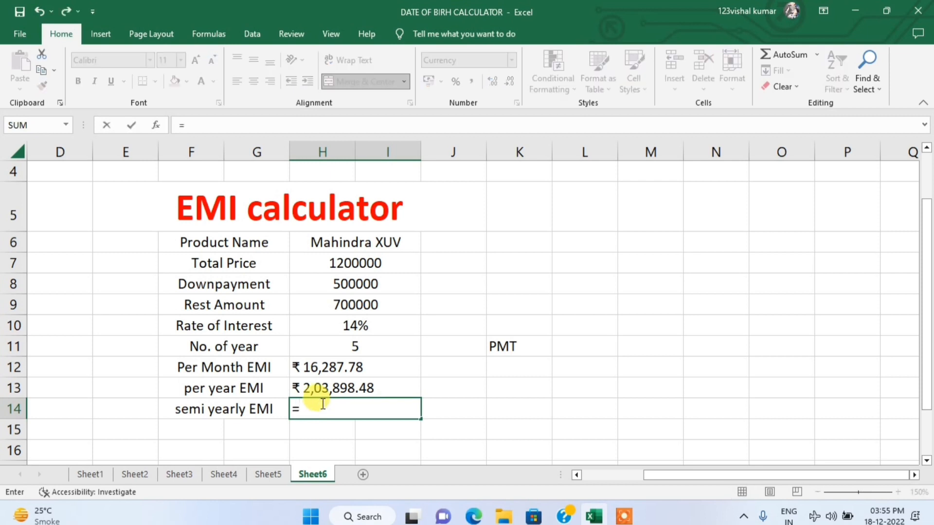
{"action": "type", "text": "pmt"}
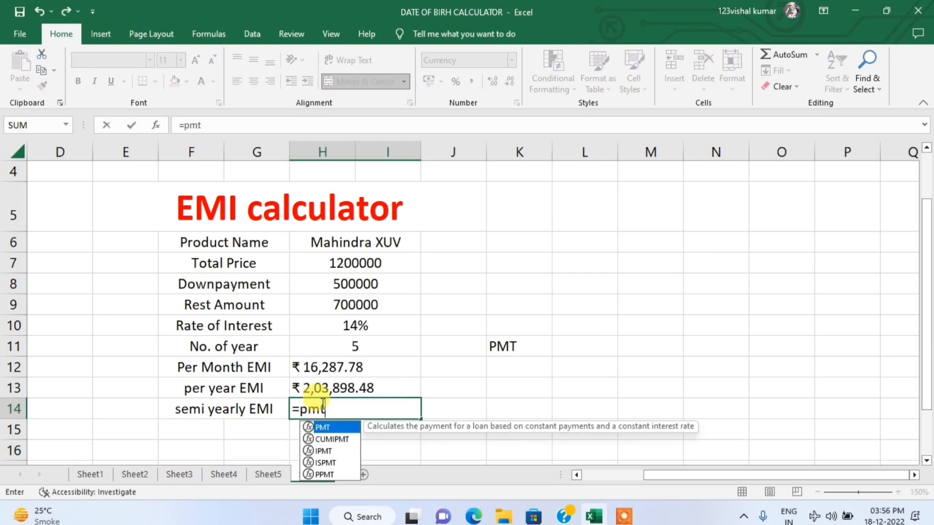
{"action": "type", "text": "("}
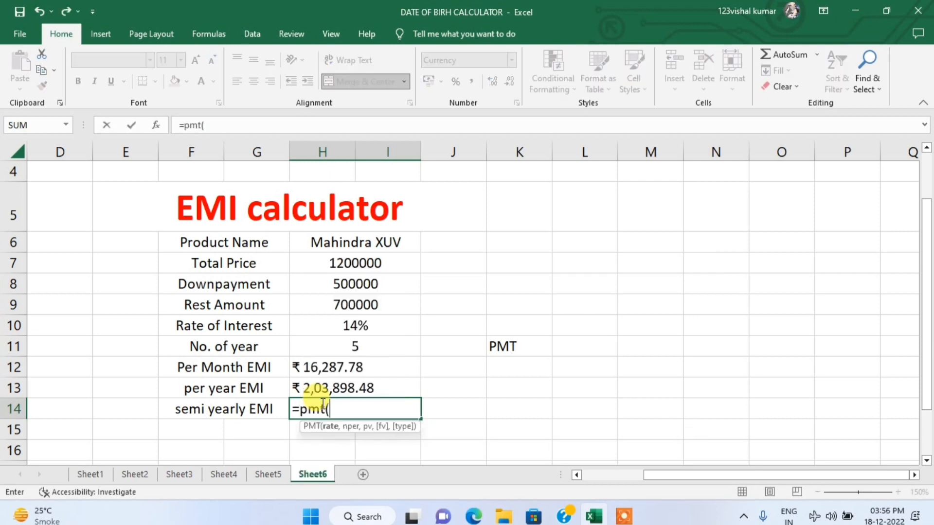
{"action": "left_click", "coordinate": [330, 330]}
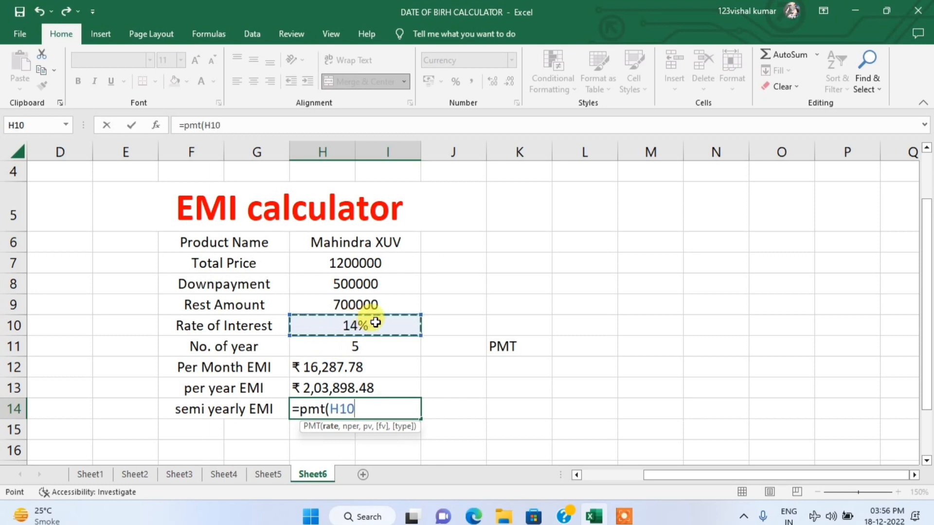
{"action": "type", "text": "/"}
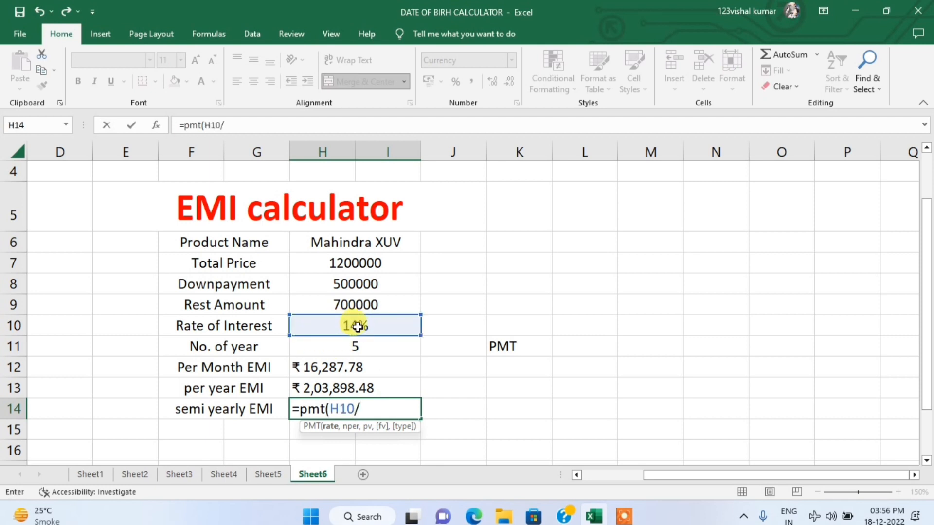
{"action": "type", "text": "2,"}
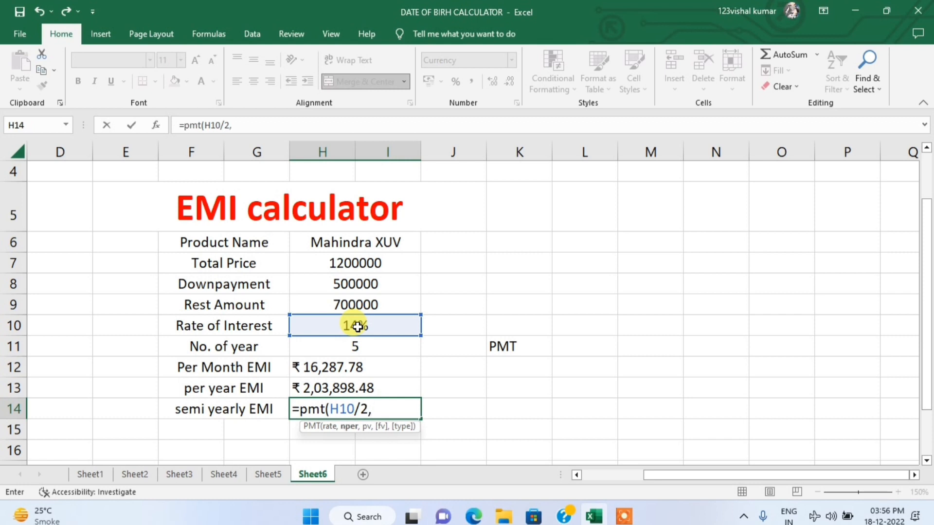
{"action": "left_click", "coordinate": [343, 349]}
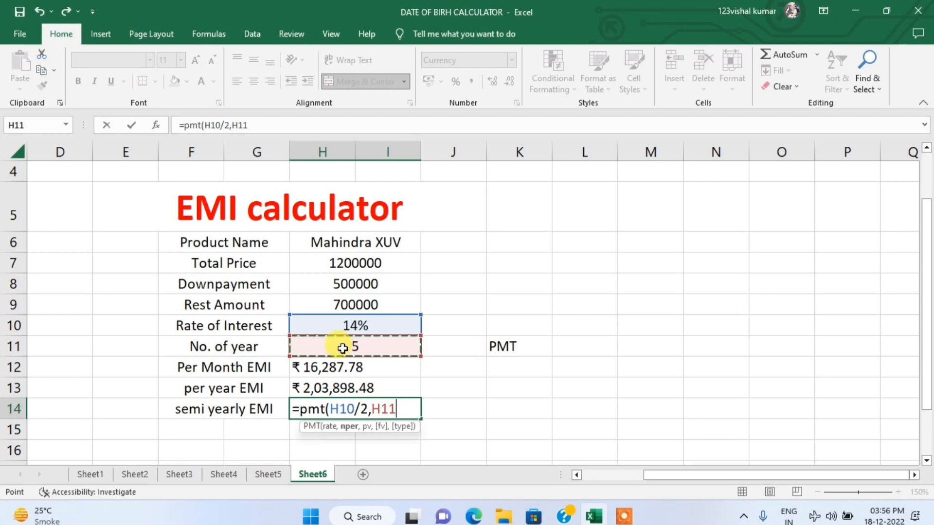
{"action": "type", "text": "*"}
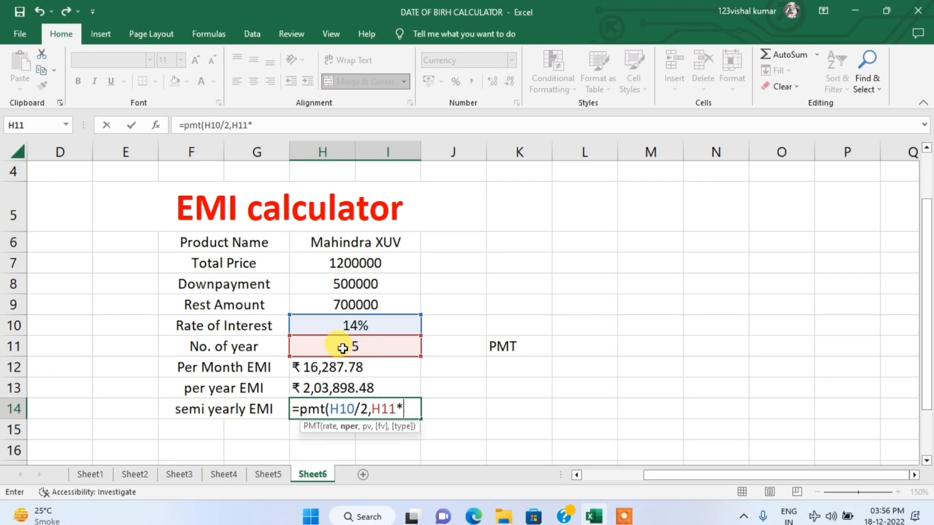
{"action": "type", "text": "2,"}
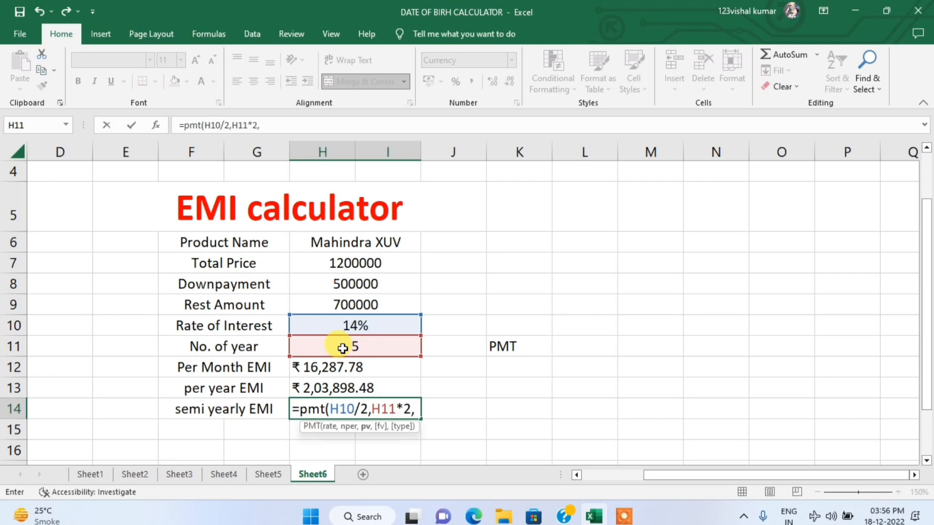
{"action": "left_click", "coordinate": [329, 303]}
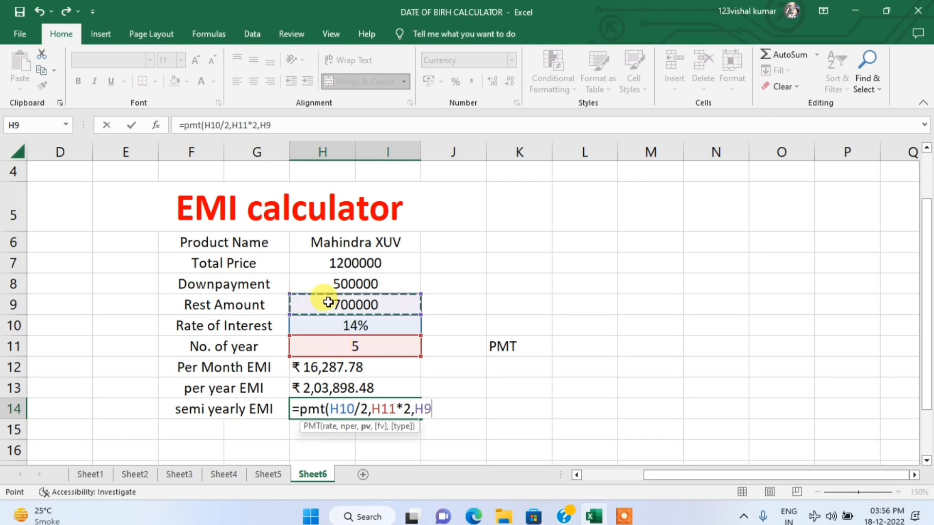
{"action": "type", "text": ")"}
{"action": "key", "text": "Return"}
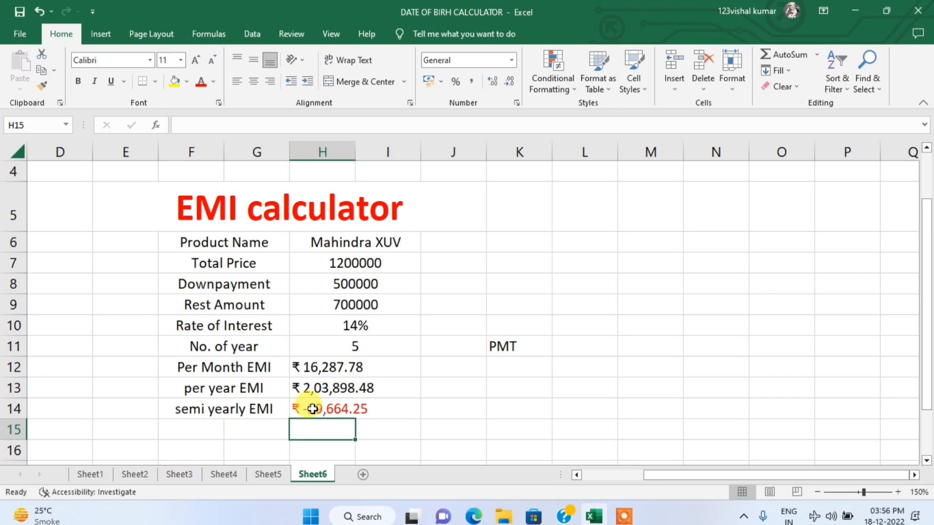
Negate the semi yearly EMI formula in H14 by inserting a minus sign before PMT, giving =-PMT(H10/2,H11*2,H9)
{"action": "double_click", "coordinate": [312, 409]}
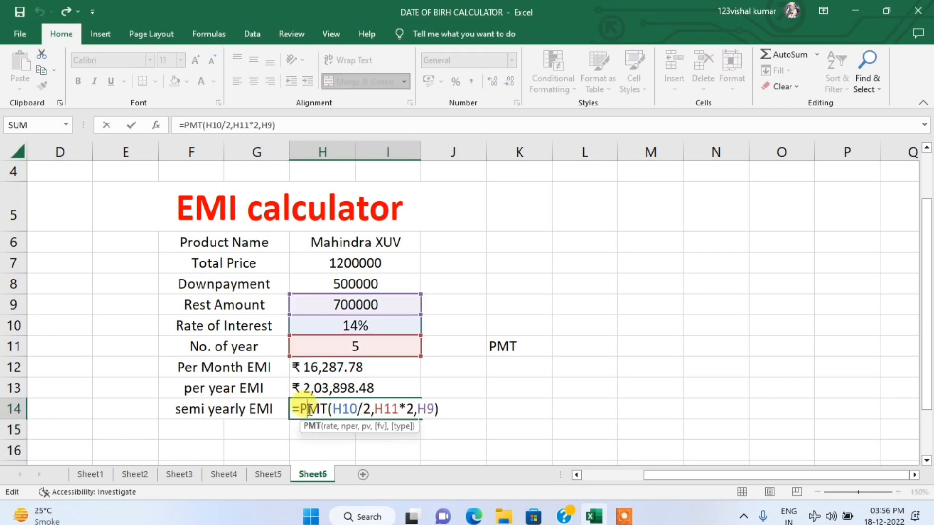
{"action": "left_click", "coordinate": [301, 408]}
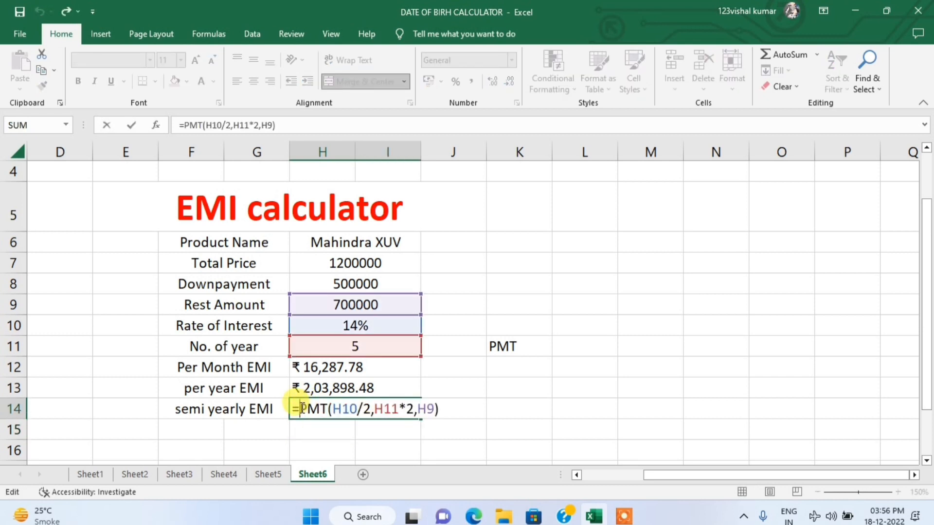
{"action": "type", "text": "-"}
{"action": "key", "text": "Return"}
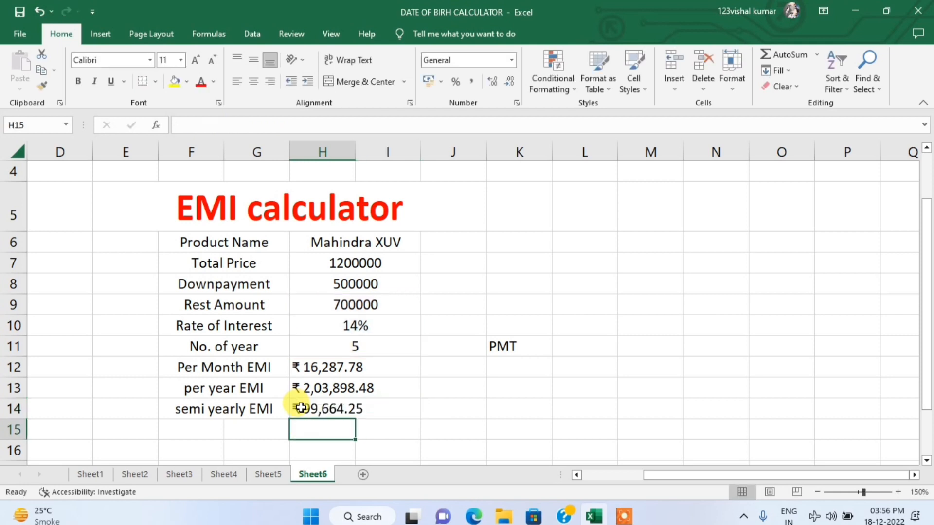
{"action": "left_click", "coordinate": [341, 410]}
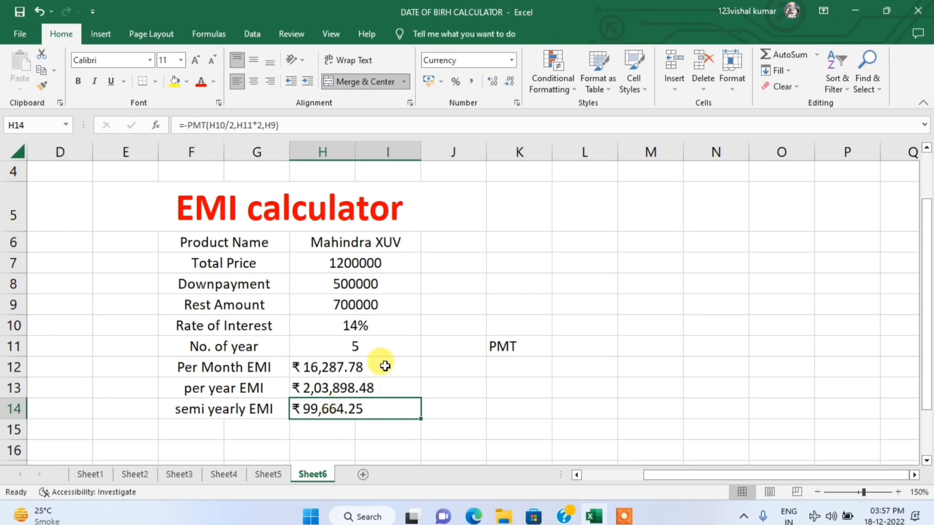
{"action": "left_click", "coordinate": [338, 368]}
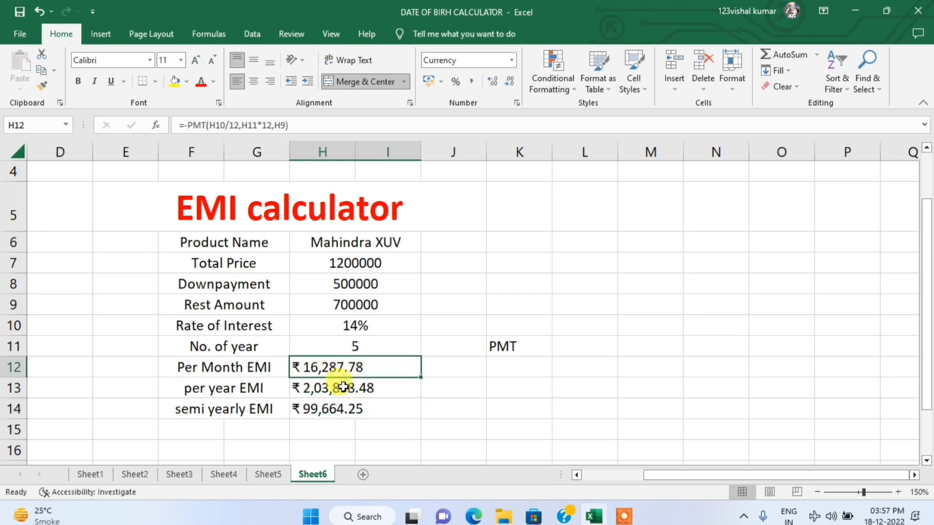
{"action": "left_click", "coordinate": [344, 387]}
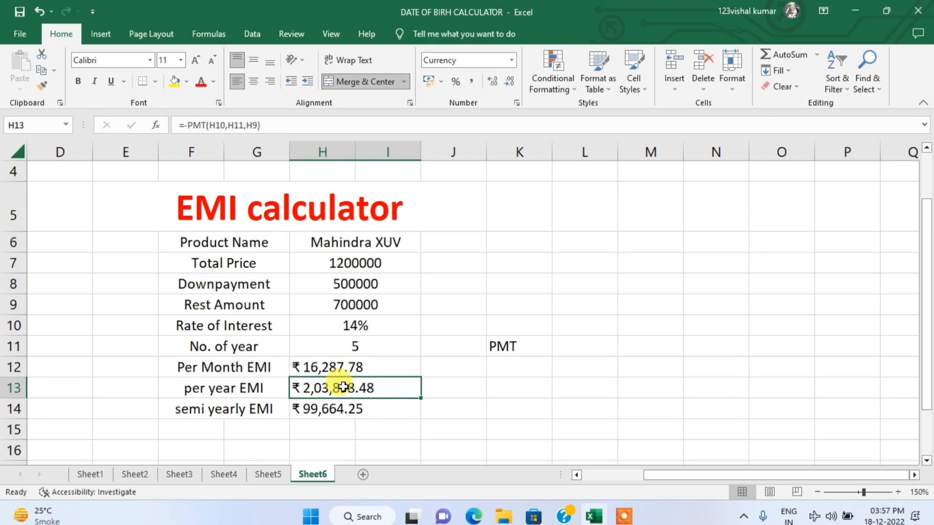
{"action": "left_click", "coordinate": [345, 414]}
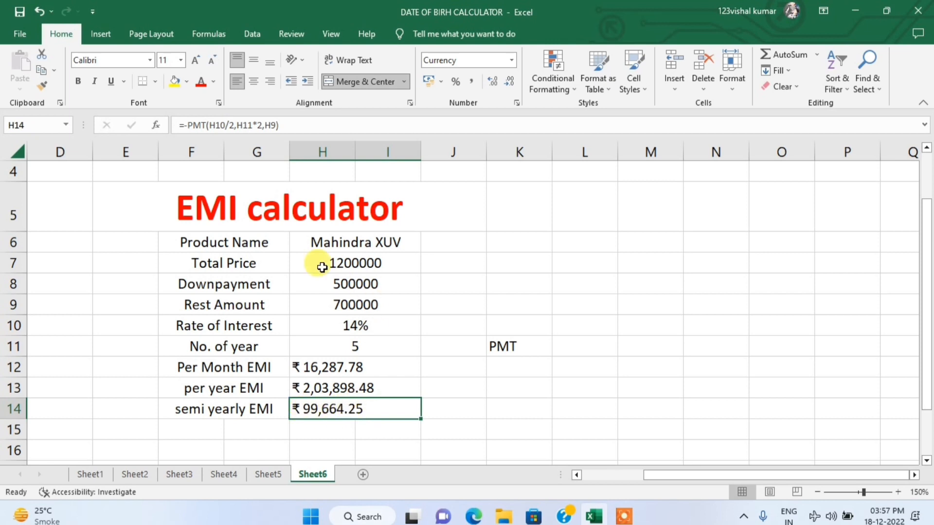
Set the Rate of Interest in H10 to 12% and the No. of year in H11 to 4
{"action": "left_click", "coordinate": [342, 327]}
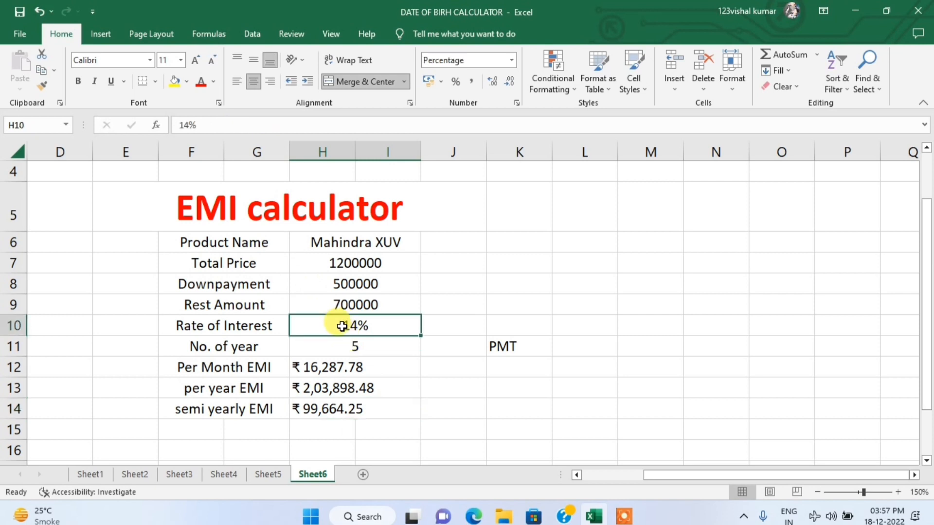
{"action": "type", "text": "12"}
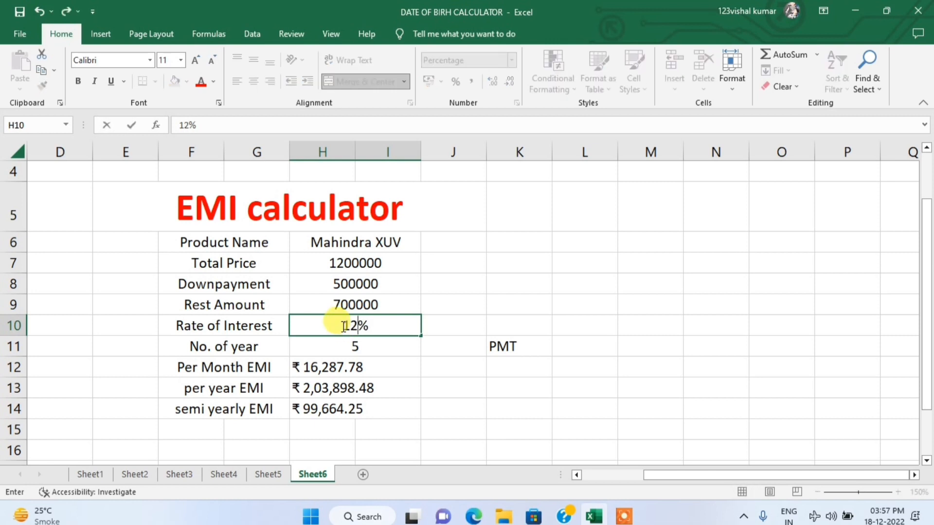
{"action": "key", "text": "Return"}
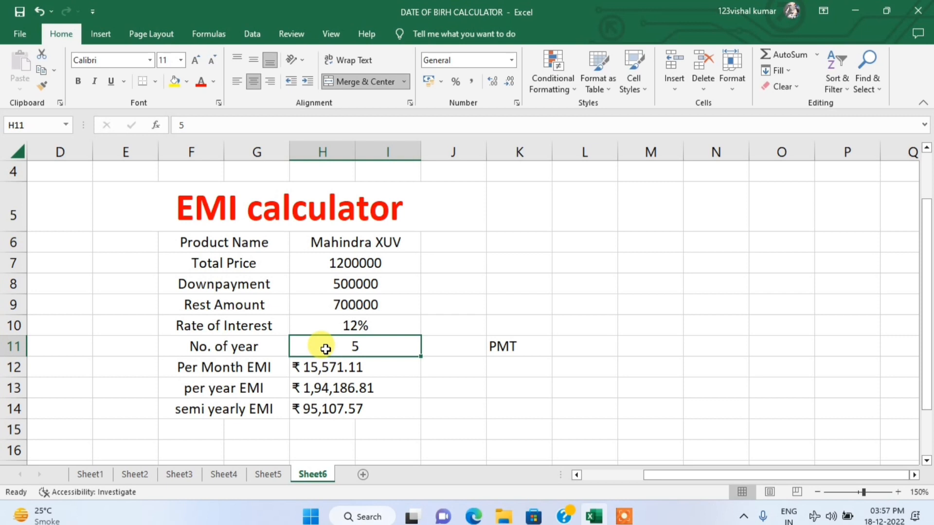
{"action": "type", "text": "4"}
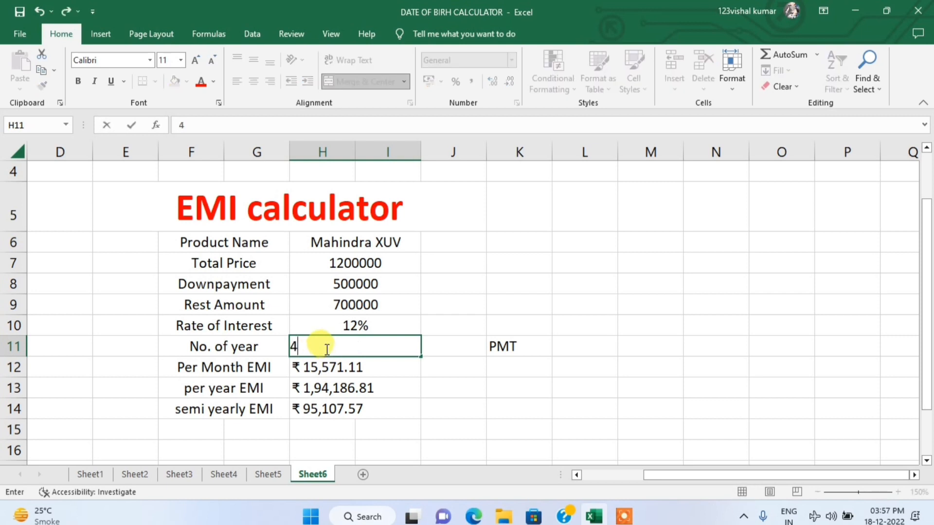
{"action": "key", "text": "Return"}
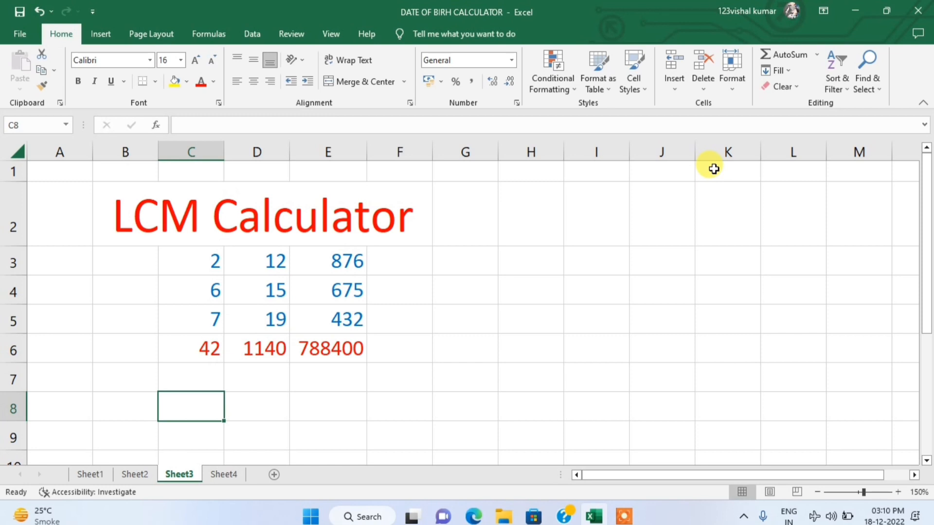
Examine the completed LCM Calculator on Sheet3, and switch to Sheet4 to look over its number columns in rows 3 to 5
{"action": "left_click", "coordinate": [176, 222]}
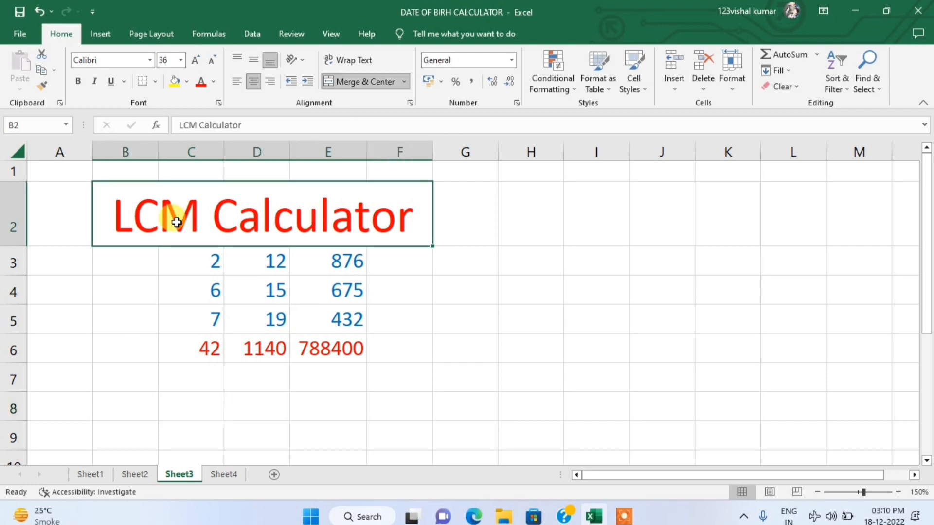
{"action": "left_click", "coordinate": [197, 261]}
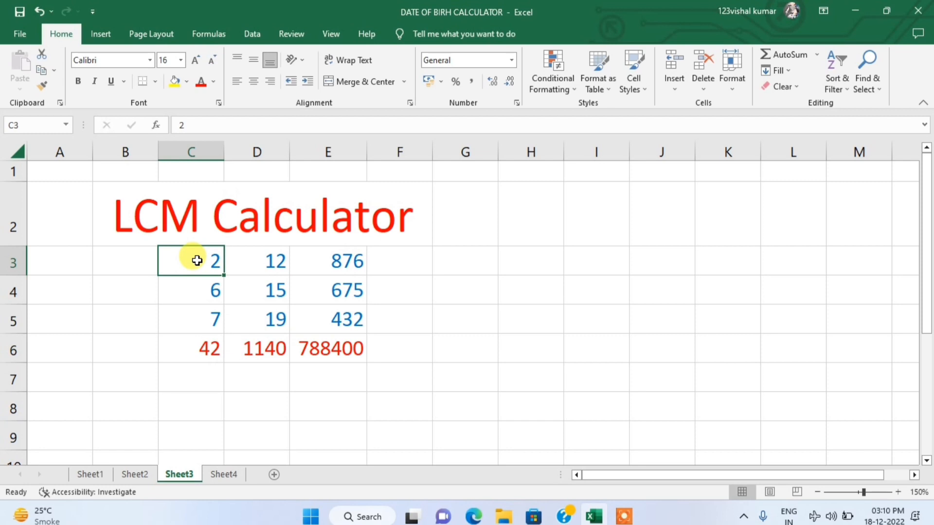
{"action": "left_click_drag", "start_coordinate": [197, 261], "coordinate": [200, 317]}
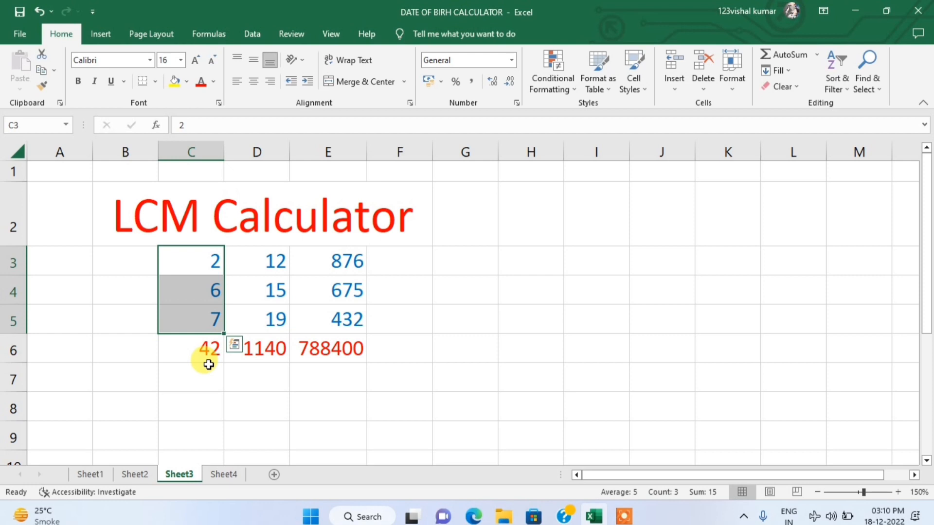
{"action": "left_click", "coordinate": [225, 475]}
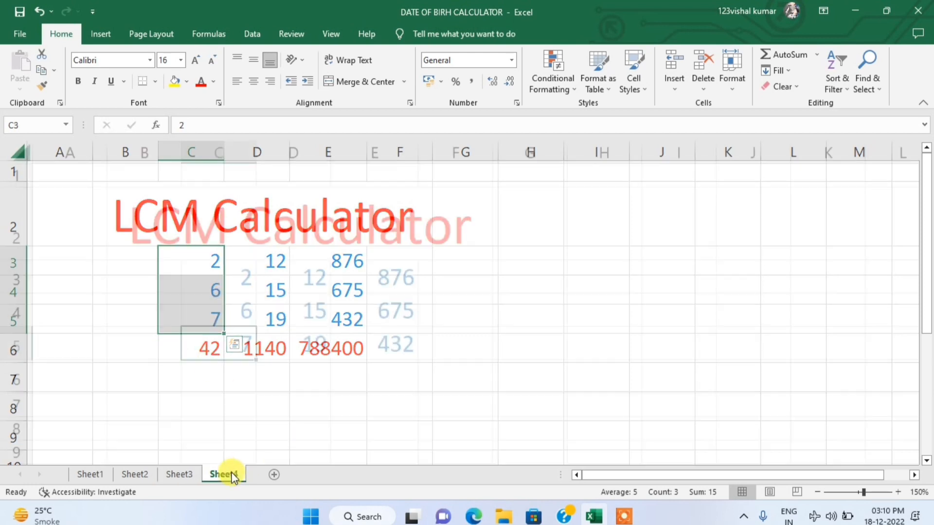
{"action": "left_click", "coordinate": [240, 384]}
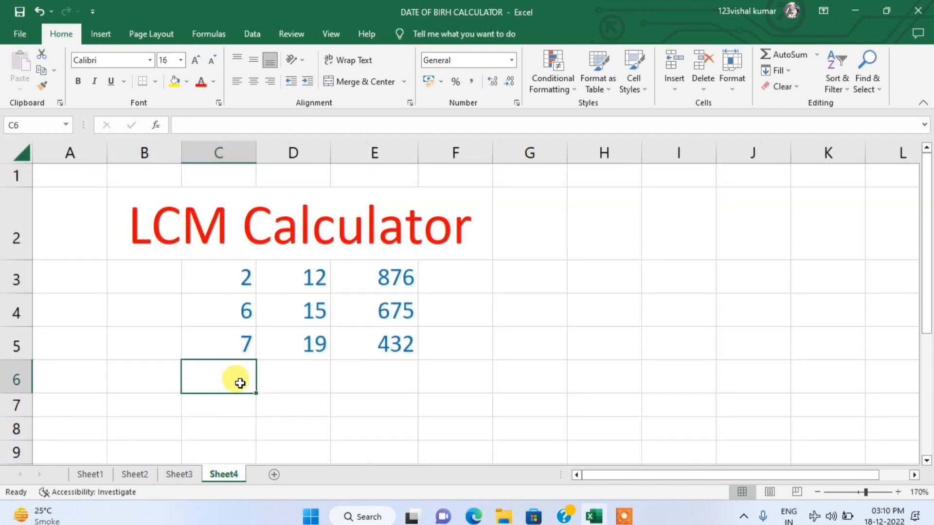
{"action": "left_click", "coordinate": [235, 274]}
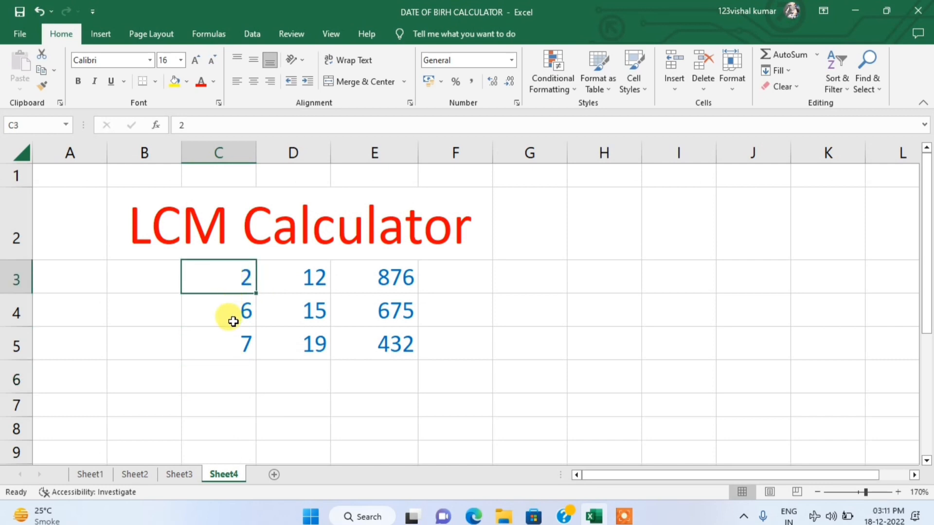
{"action": "left_click_drag", "start_coordinate": [234, 271], "coordinate": [236, 341]}
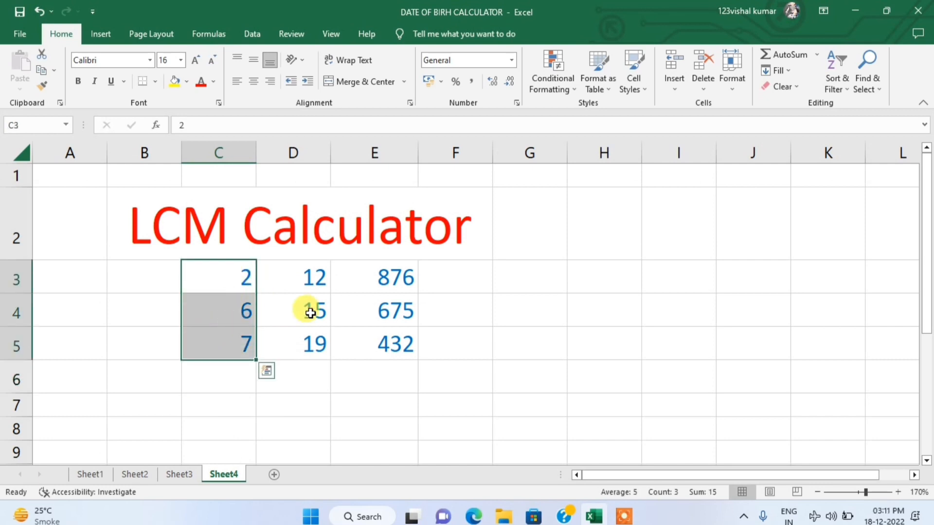
{"action": "left_click", "coordinate": [315, 271]}
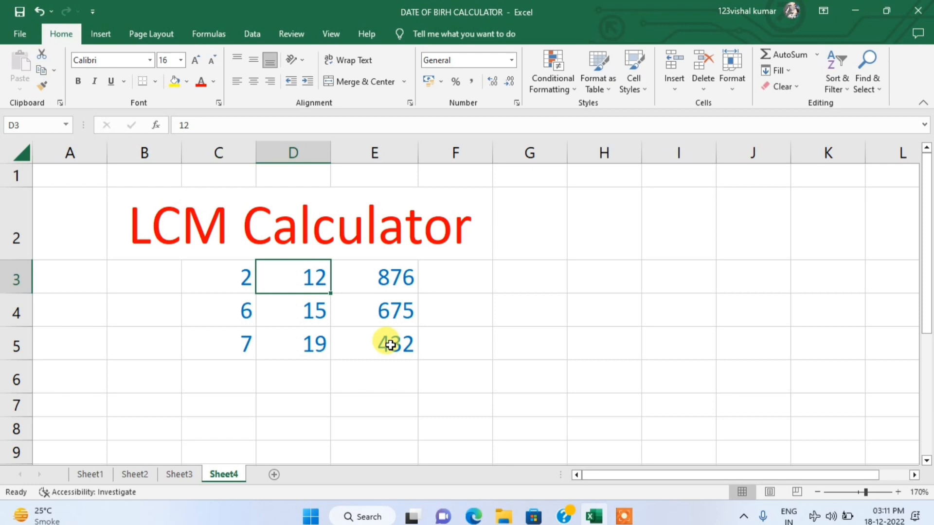
Calculate the least common multiple of the first number column in C6 with =LCM(C3:C5)
{"action": "left_click", "coordinate": [224, 387]}
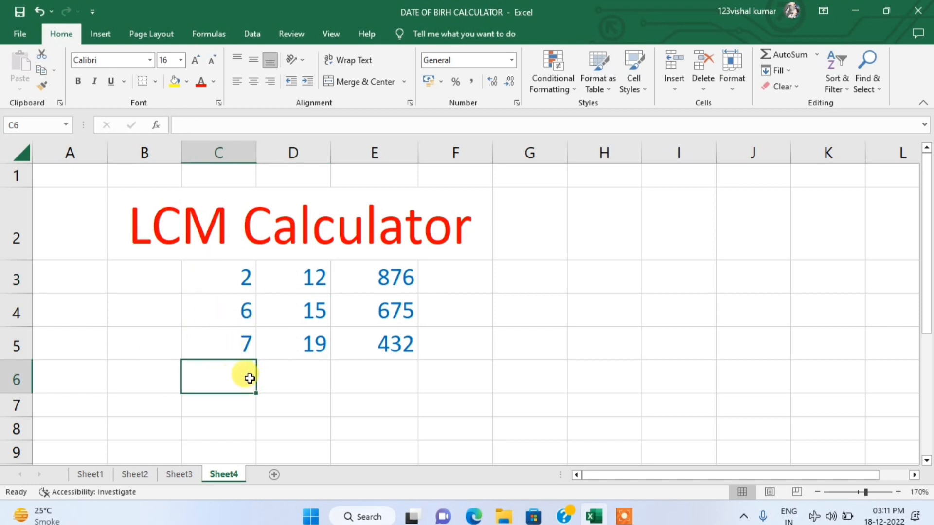
{"action": "type", "text": "="}
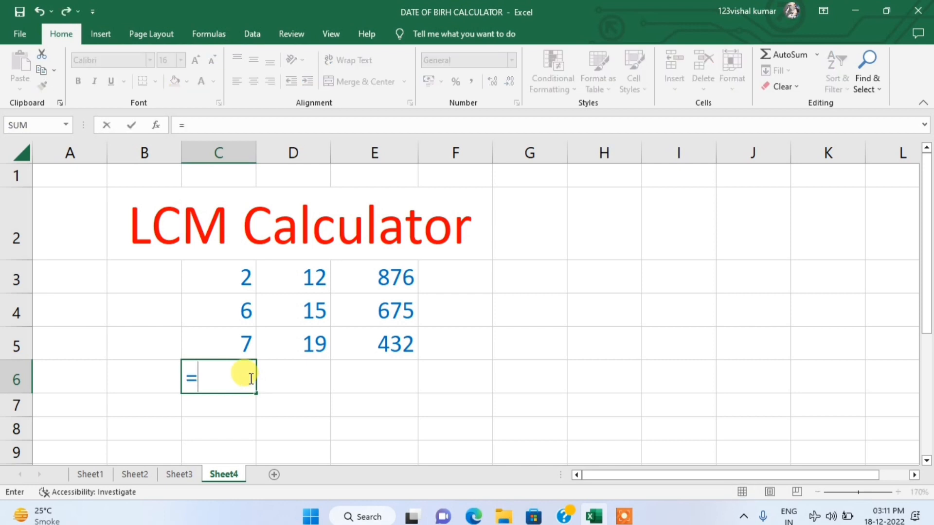
{"action": "type", "text": "l"}
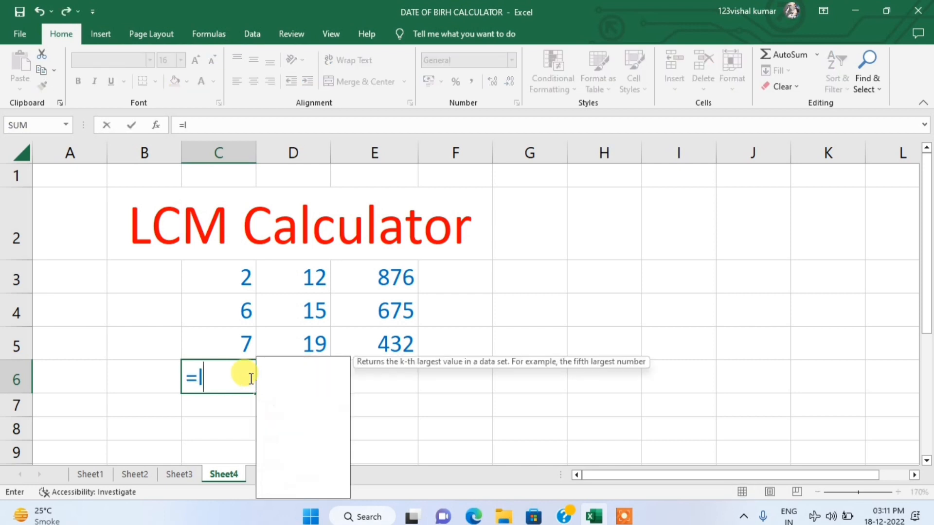
{"action": "type", "text": "cm"}
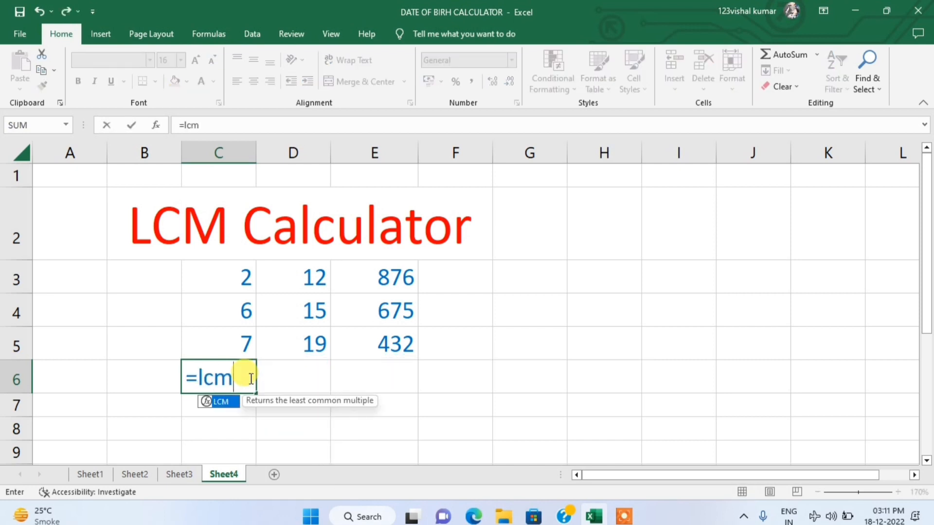
{"action": "type", "text": "("}
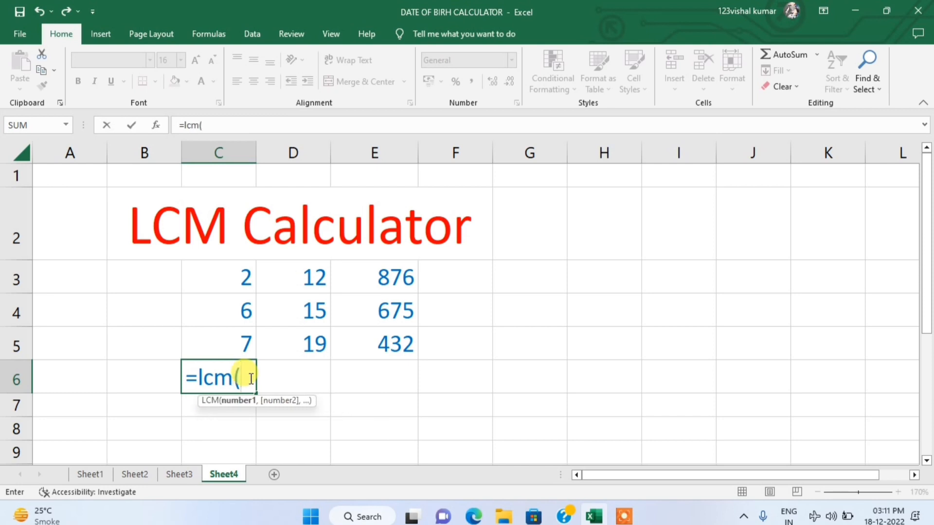
{"action": "left_click", "coordinate": [236, 275]}
{"action": "left_click_drag", "start_coordinate": [236, 275], "coordinate": [242, 327]}
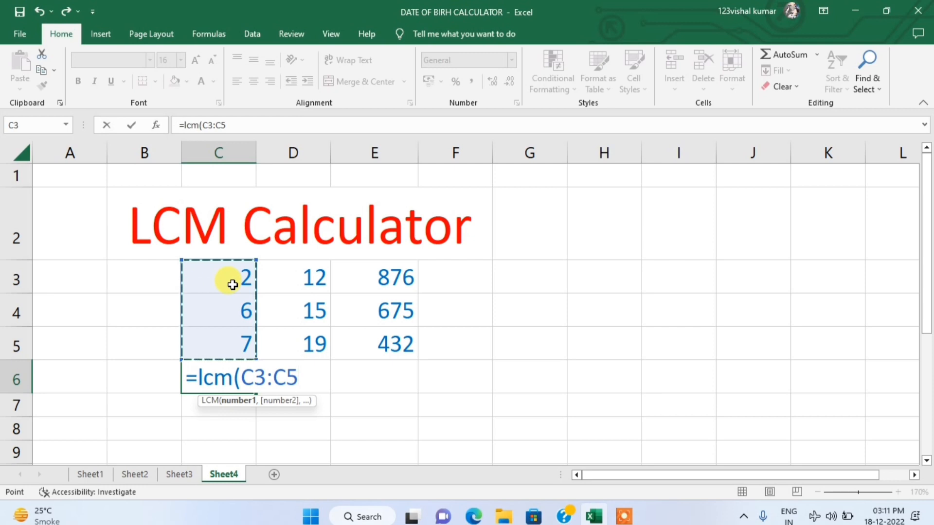
{"action": "type", "text": ")"}
{"action": "key", "text": "Return"}
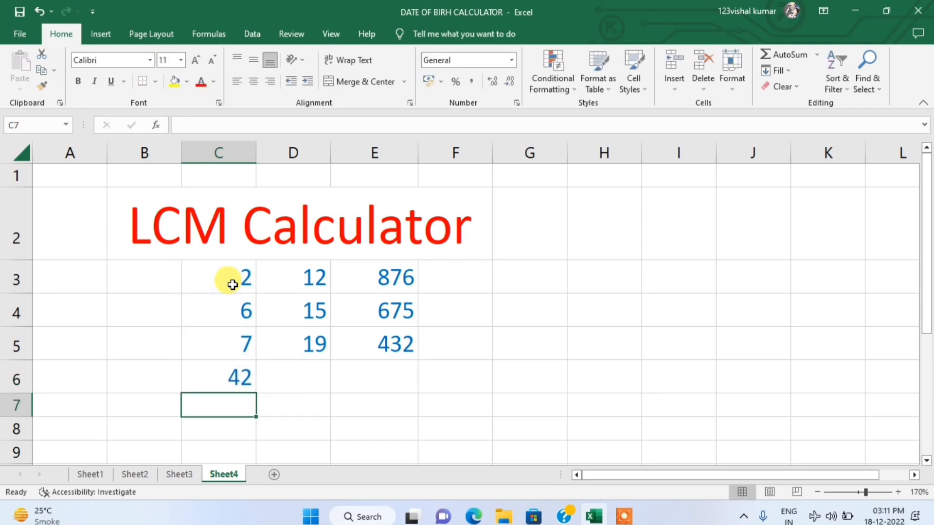
{"action": "left_click", "coordinate": [232, 367]}
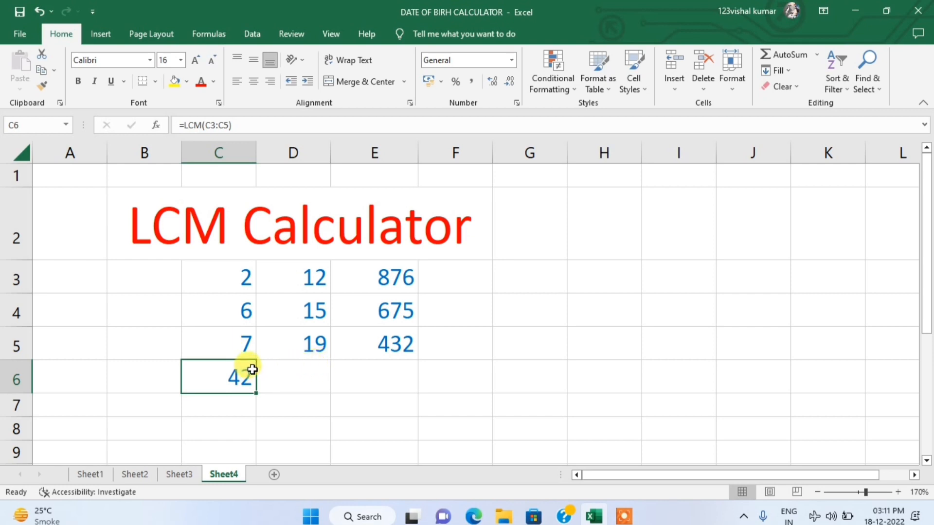
Calculate the least common multiple of the second number column in D6 with =LCM(D3:D5)
{"action": "left_click", "coordinate": [300, 388]}
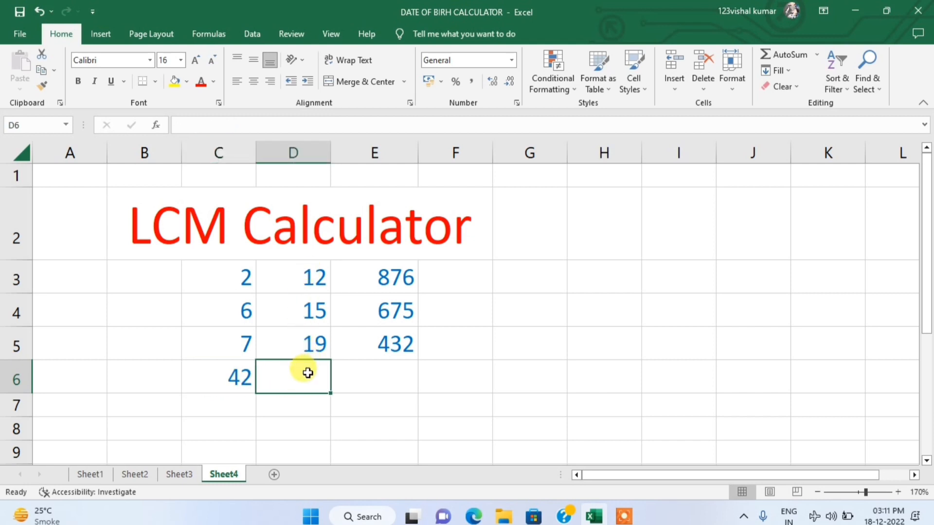
{"action": "type", "text": "="}
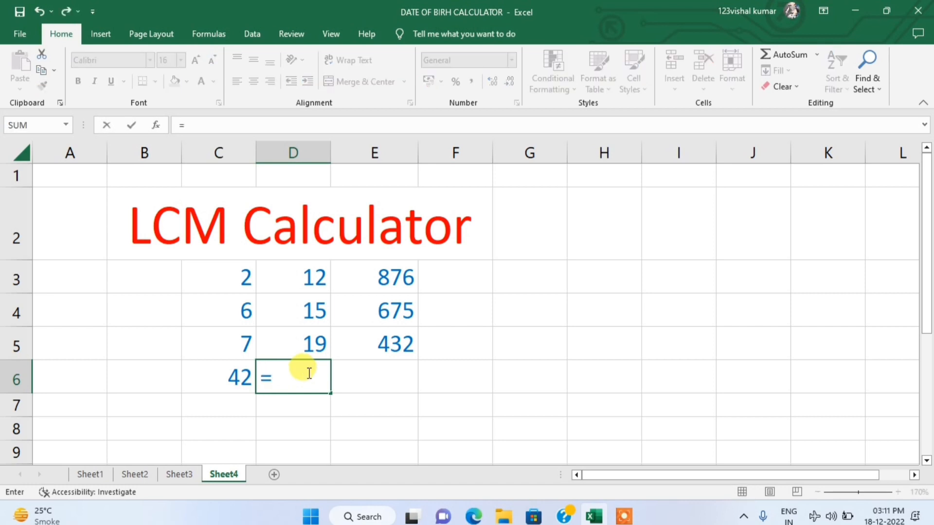
{"action": "type", "text": "lc"}
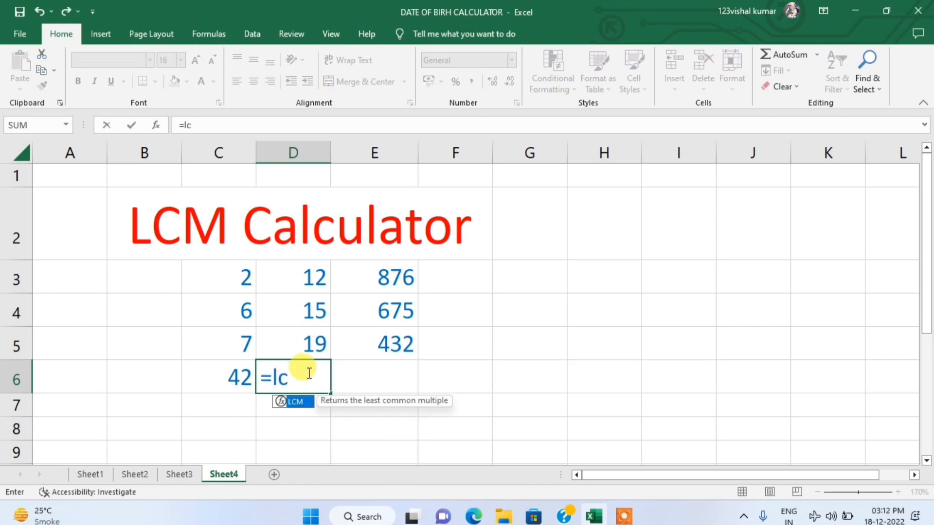
{"action": "type", "text": "m("}
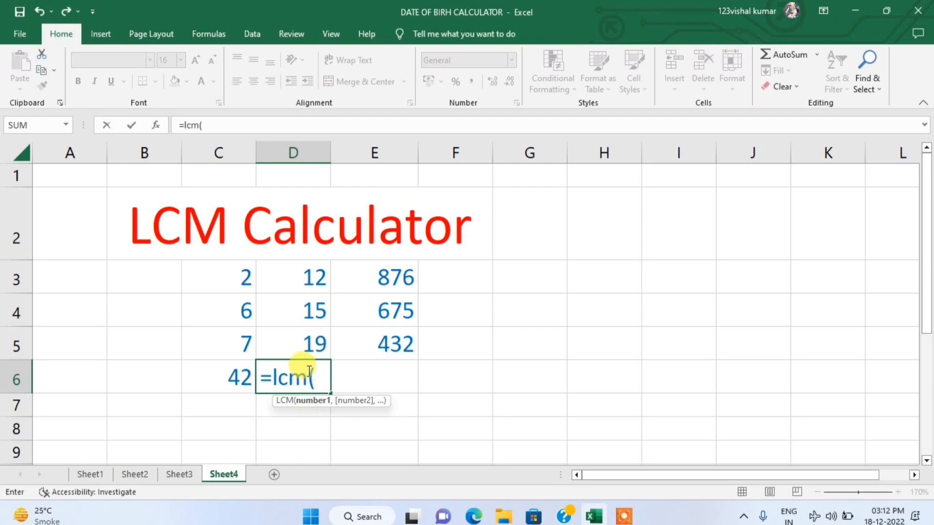
{"action": "left_click", "coordinate": [301, 274]}
{"action": "left_click_drag", "start_coordinate": [301, 274], "coordinate": [298, 341]}
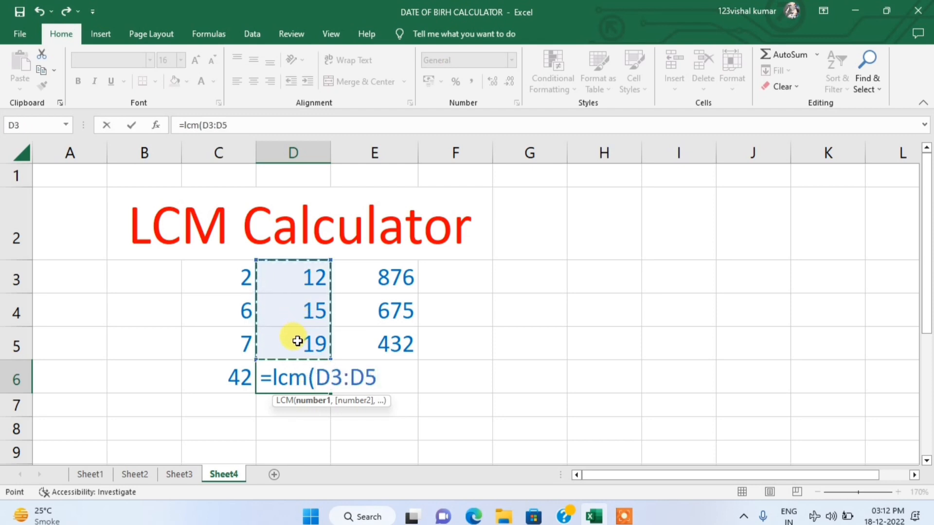
{"action": "type", "text": ")"}
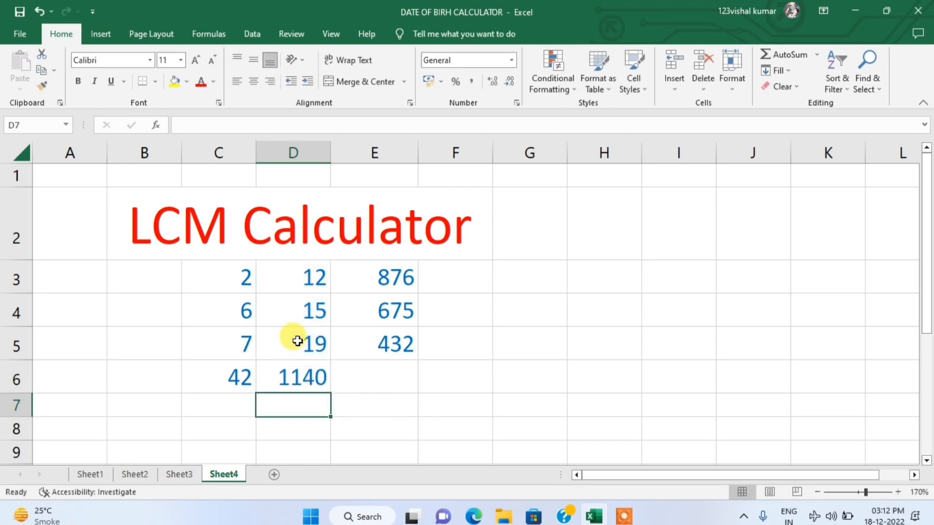
{"action": "key", "text": "Return"}
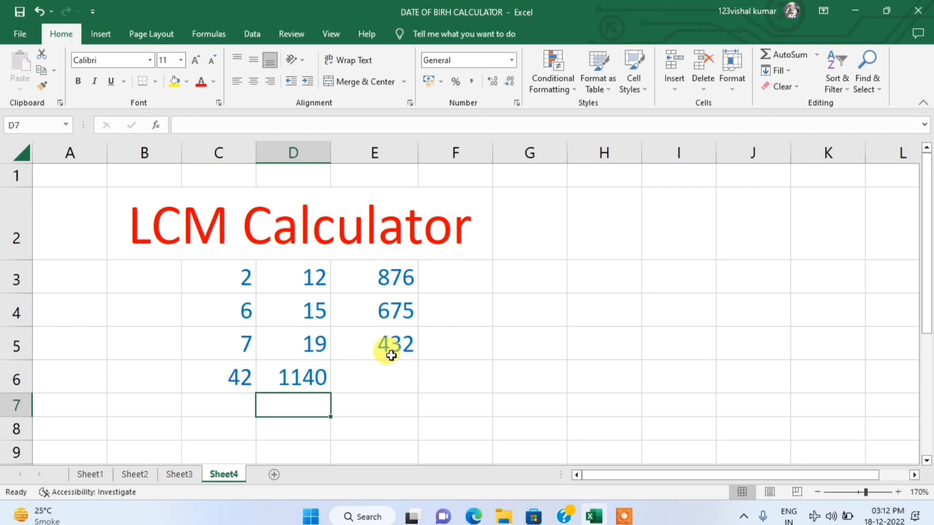
Calculate the least common multiple of the third number column in E6 with =LCM(E3:E5)
{"action": "left_click", "coordinate": [384, 371]}
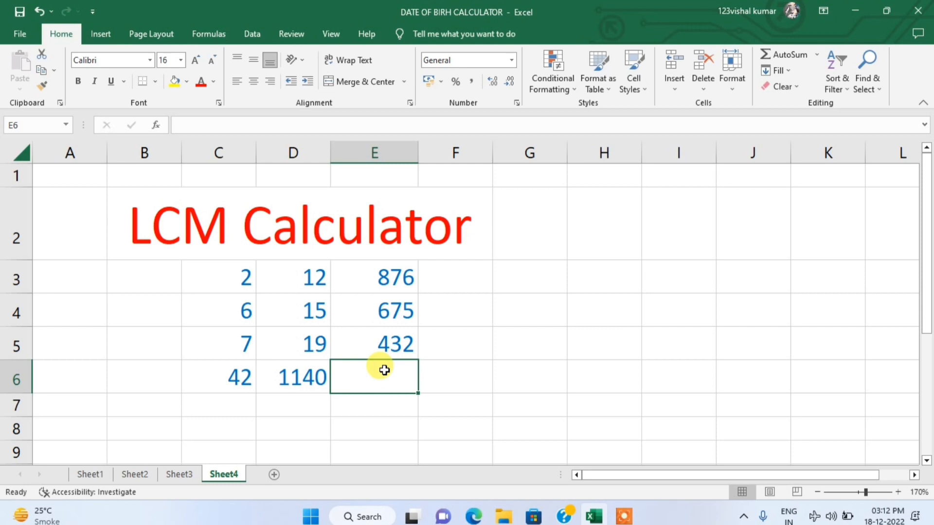
{"action": "type", "text": "=l"}
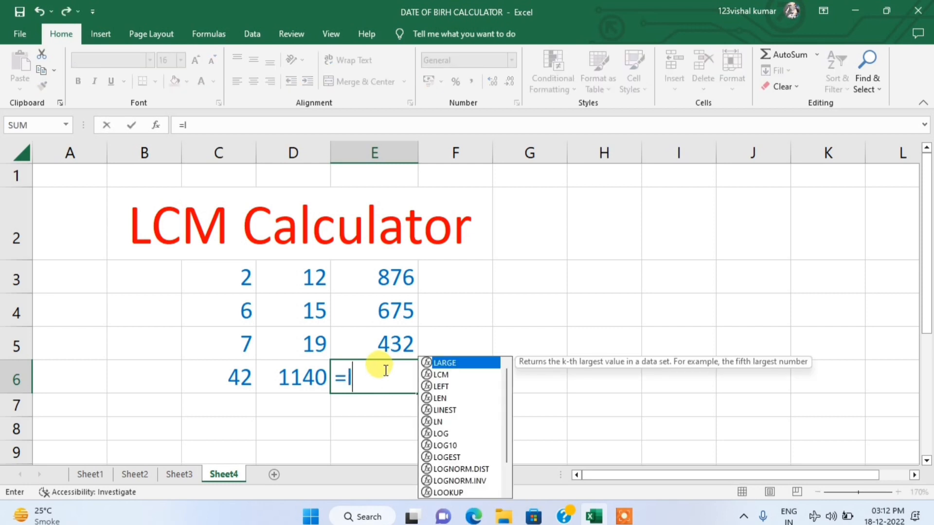
{"action": "type", "text": "cm("}
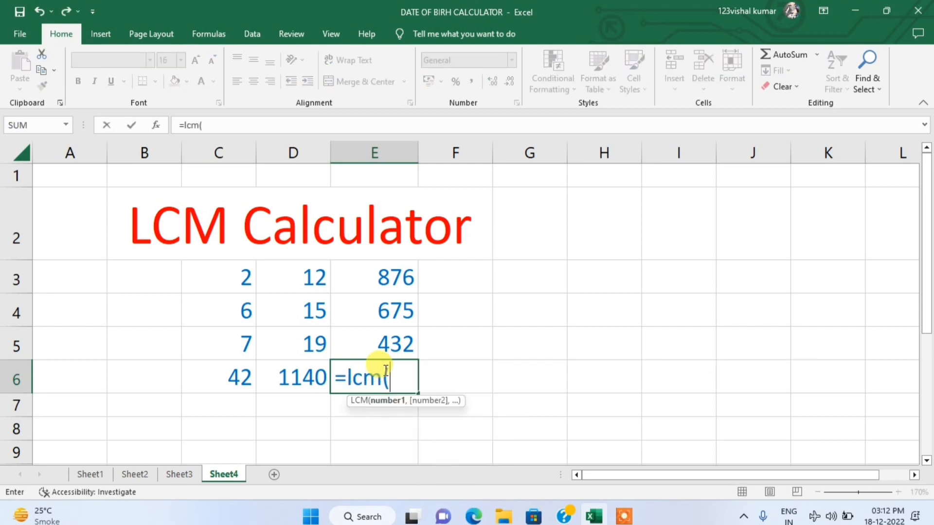
{"action": "left_click_drag", "start_coordinate": [375, 271], "coordinate": [381, 332]}
{"action": "type", "text": ")"}
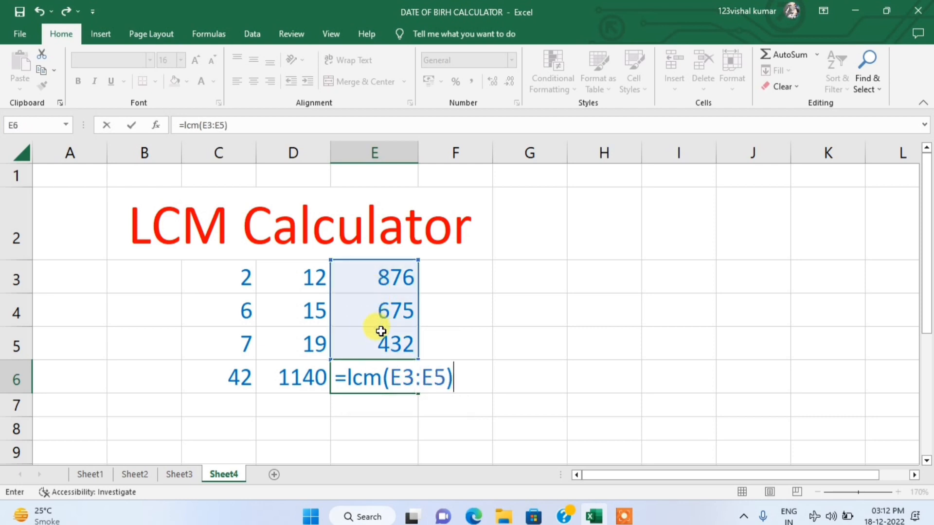
{"action": "key", "text": "Return"}
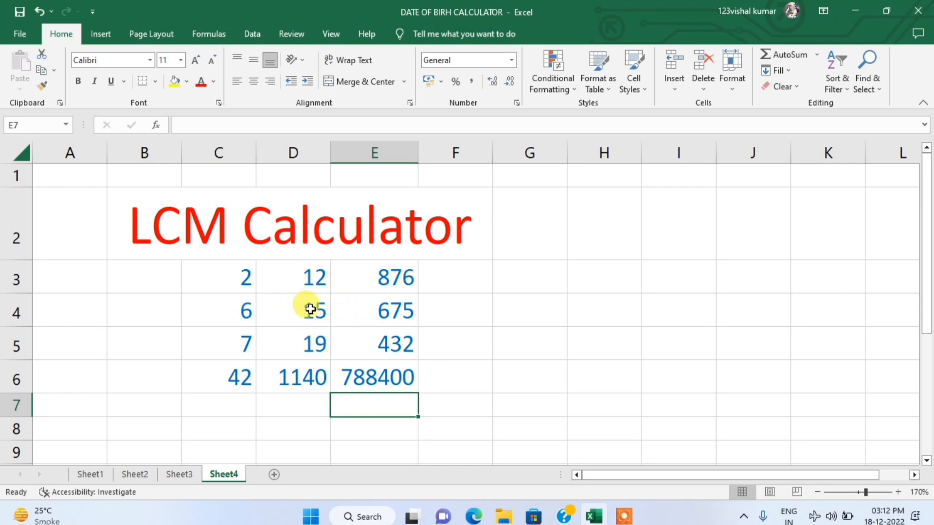
Change the number in C4 to 9 and the number in D4 to 14
{"action": "left_click", "coordinate": [227, 309]}
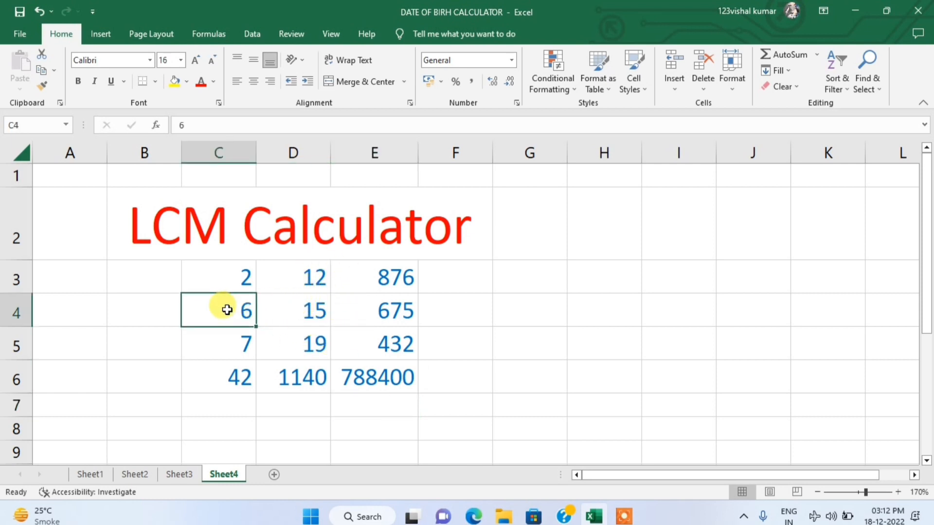
{"action": "type", "text": "9"}
{"action": "key", "text": "Return"}
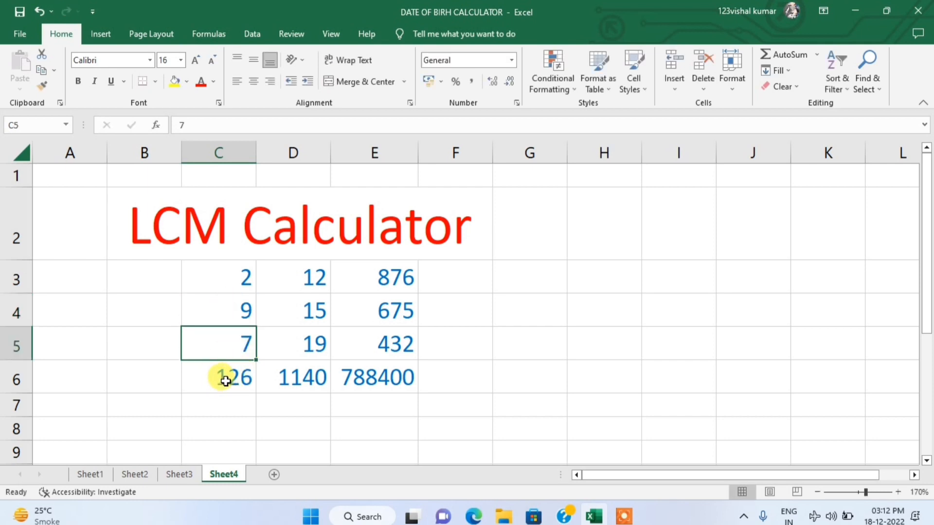
{"action": "left_click", "coordinate": [314, 316]}
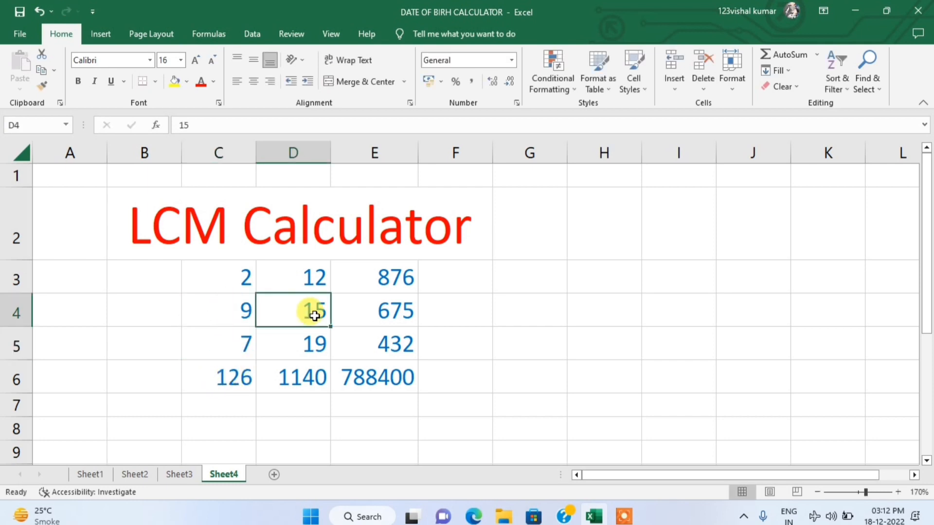
{"action": "type", "text": "14"}
{"action": "key", "text": "Return"}
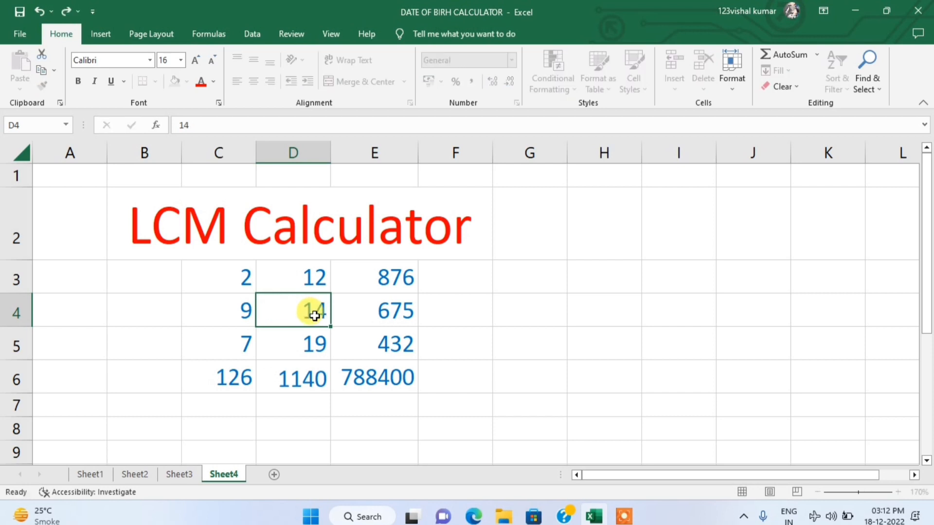
Change the number in E4 to 87 and the number in E3 to 34
{"action": "left_click", "coordinate": [405, 312]}
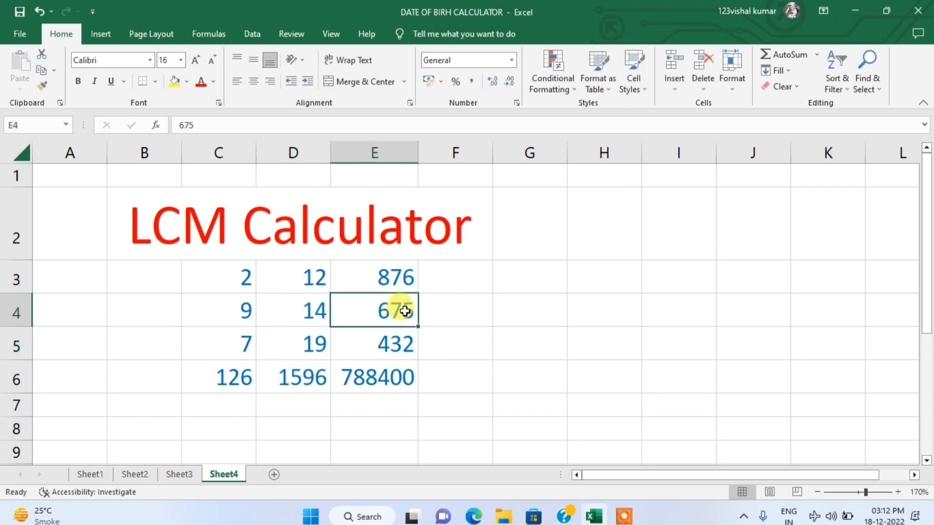
{"action": "type", "text": "87"}
{"action": "key", "text": "Return"}
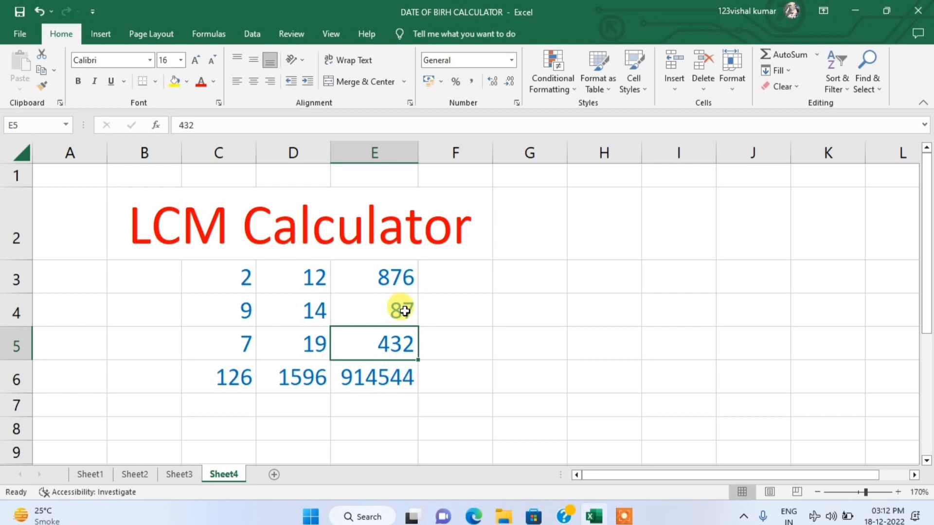
{"action": "left_click", "coordinate": [400, 270]}
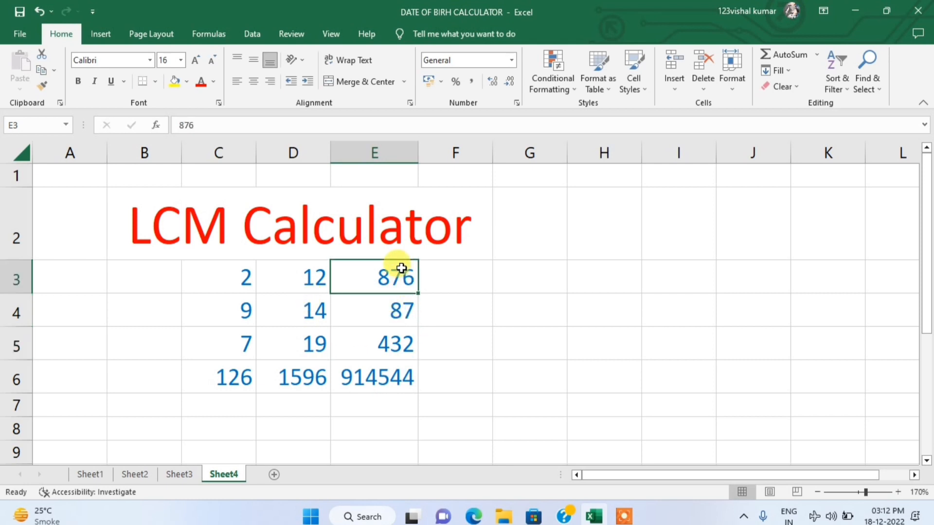
{"action": "type", "text": "34"}
{"action": "key", "text": "Return"}
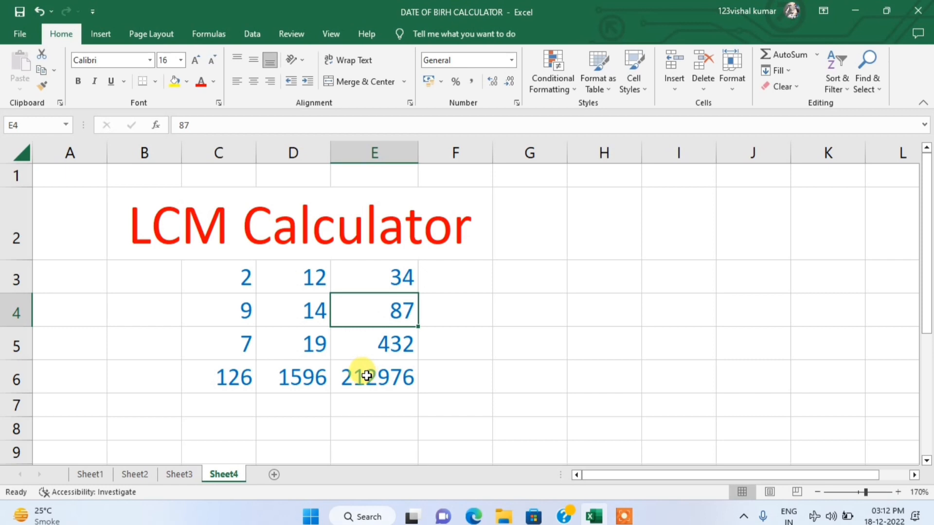
Clear the LCM formulas in D6 and E6, and fill the formula from C6 across to E6 instead
{"action": "left_click_drag", "start_coordinate": [322, 379], "coordinate": [423, 383]}
{"action": "key", "text": "Delete"}
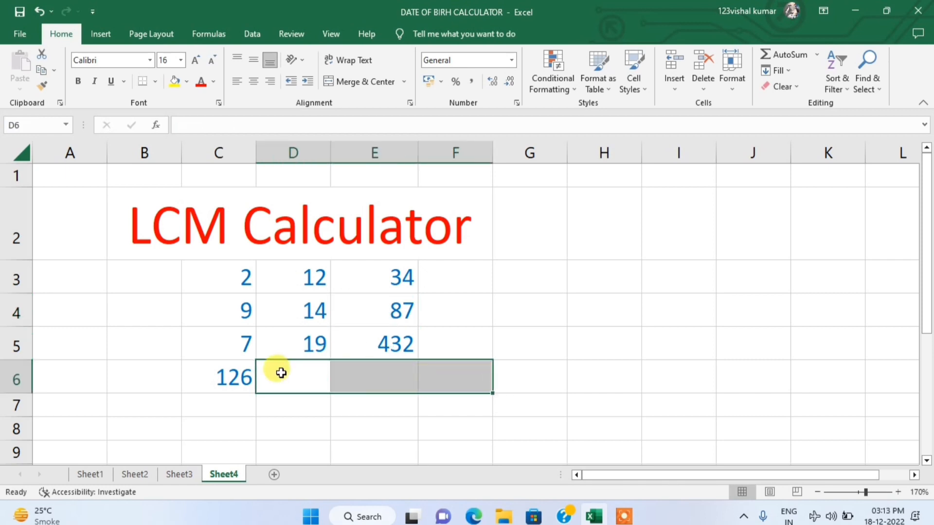
{"action": "left_click", "coordinate": [240, 378]}
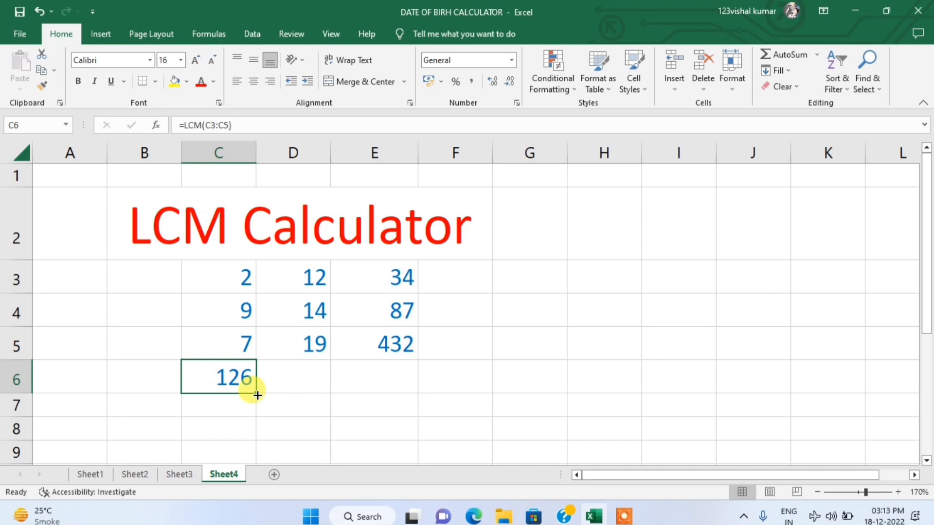
{"action": "left_click_drag", "start_coordinate": [257, 396], "coordinate": [440, 384]}
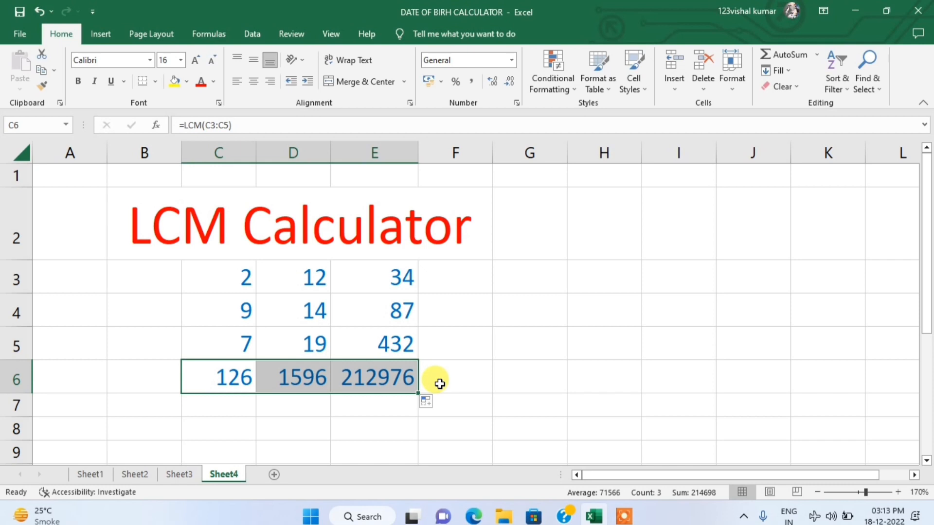
Inspect the cell references of the filled LCM formulas in D6 and E6 without changing them
{"action": "left_click", "coordinate": [243, 387]}
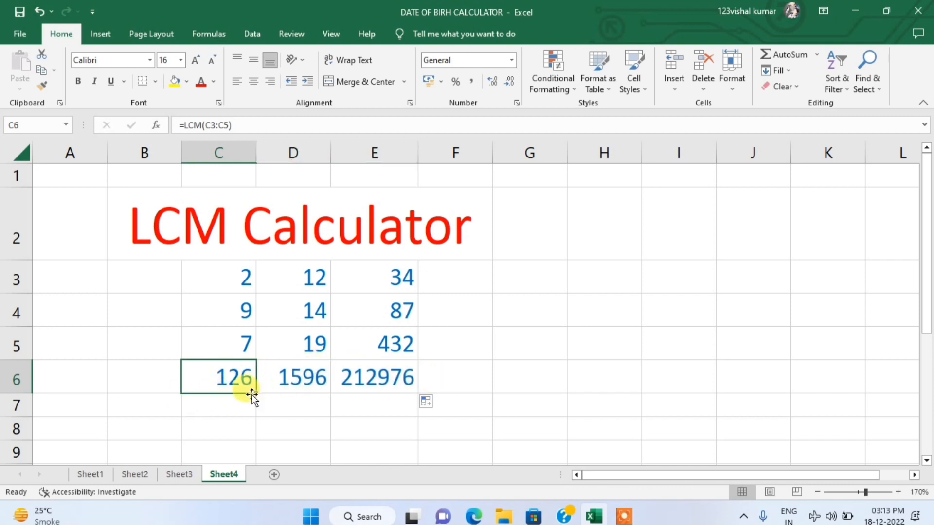
{"action": "double_click", "coordinate": [287, 377]}
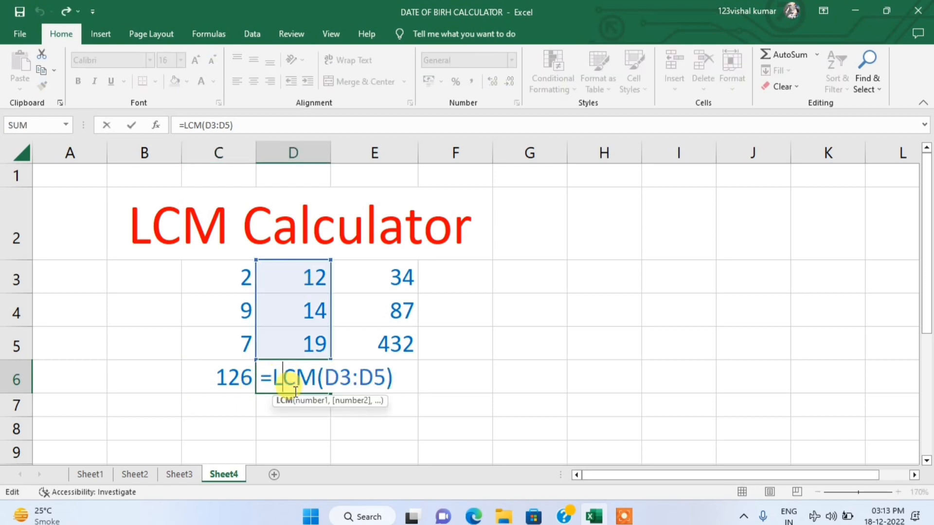
{"action": "key", "text": "Escape"}
{"action": "double_click", "coordinate": [372, 379]}
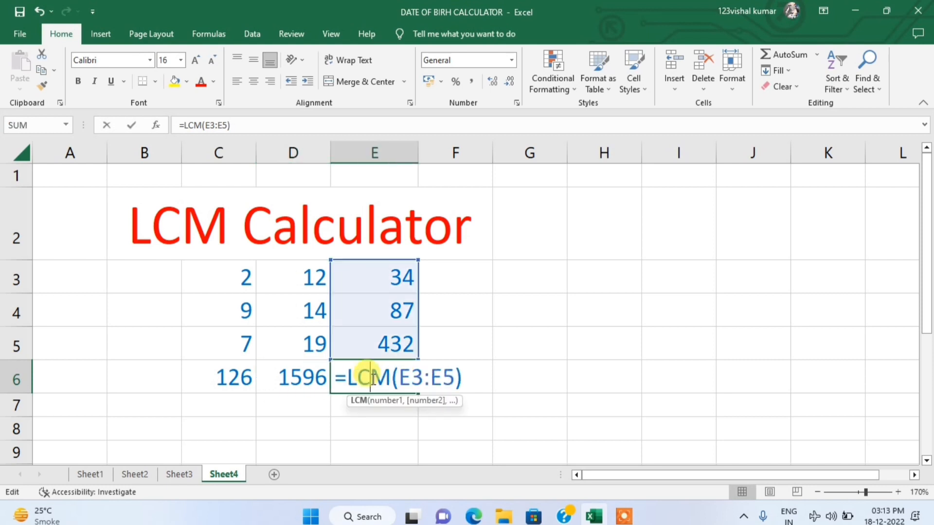
{"action": "key", "text": "Escape"}
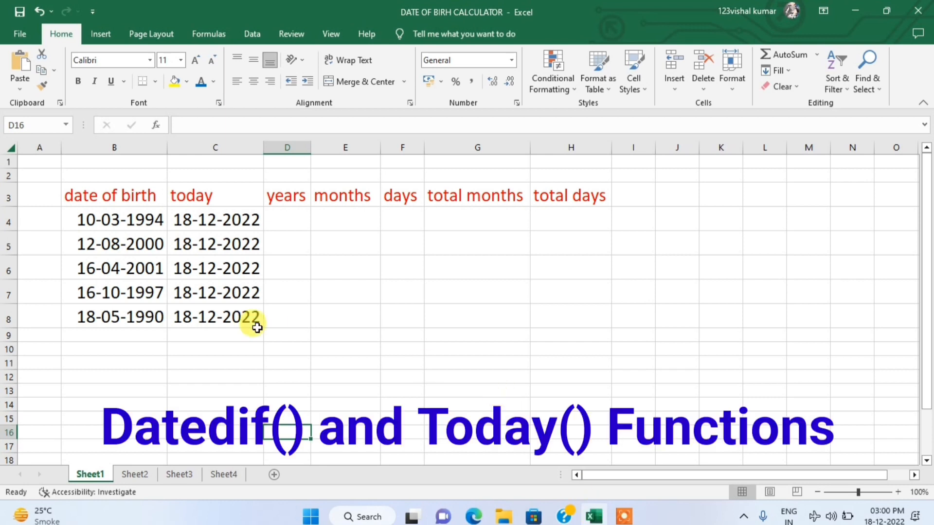
Examine the birth dates in column B and the empty years, months and days cells in row 4 of Sheet1
{"action": "left_click", "coordinate": [115, 216]}
{"action": "left_click", "coordinate": [109, 244]}
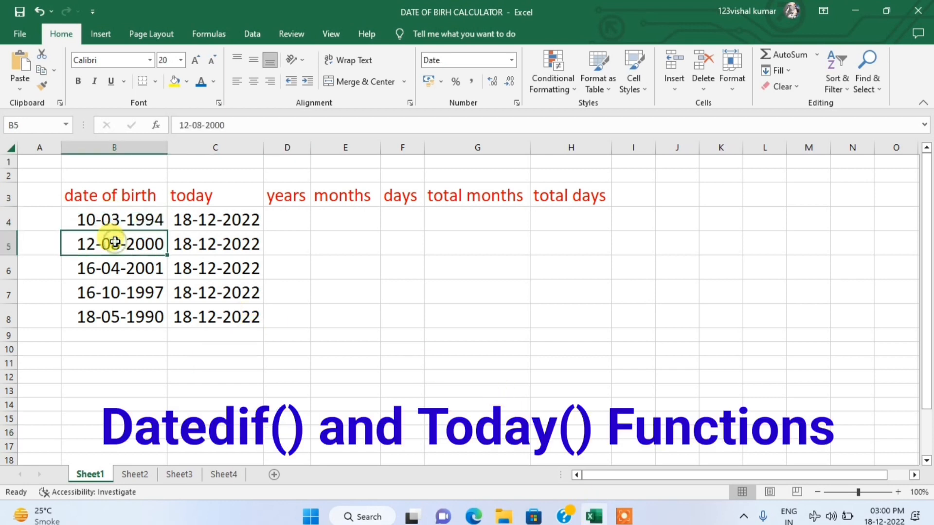
{"action": "left_click", "coordinate": [109, 266]}
{"action": "left_click", "coordinate": [283, 223]}
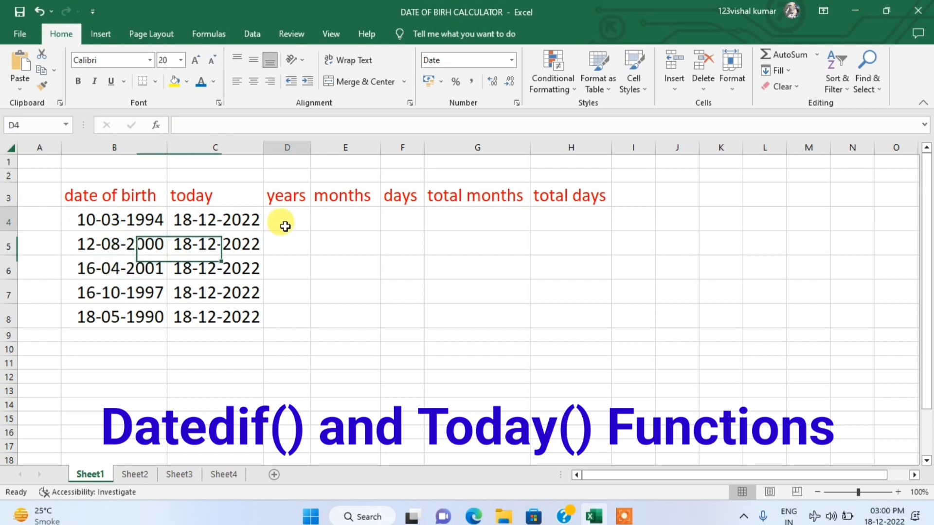
{"action": "left_click", "coordinate": [348, 225]}
{"action": "left_click", "coordinate": [392, 219]}
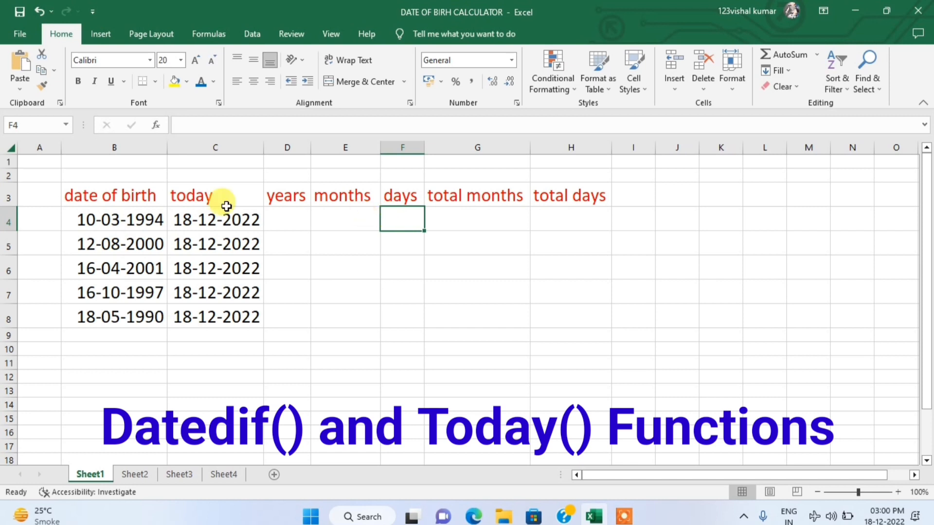
{"action": "left_click", "coordinate": [113, 214]}
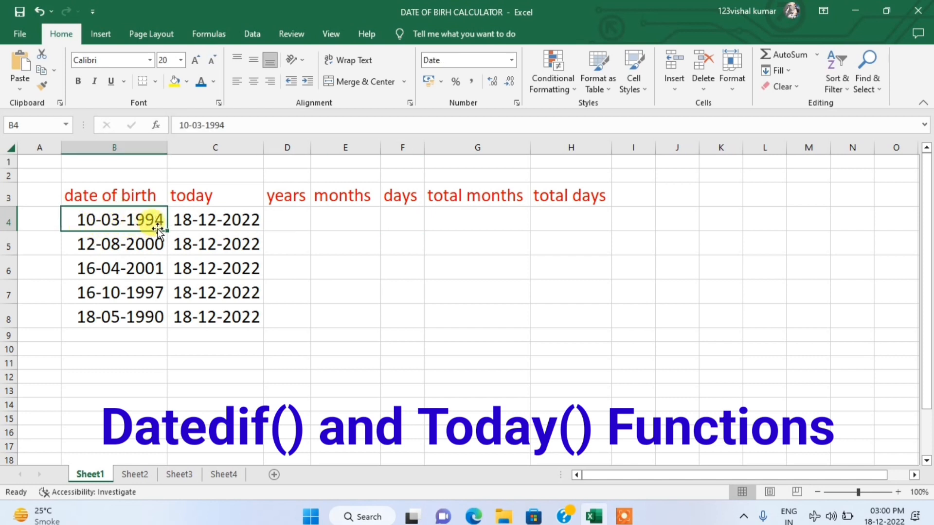
{"action": "left_click", "coordinate": [278, 218]}
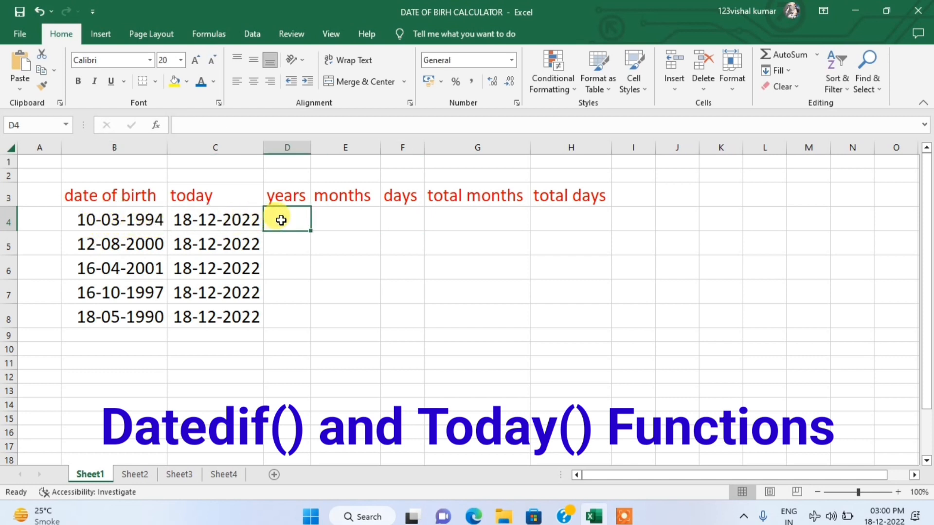
{"action": "left_click", "coordinate": [319, 216]}
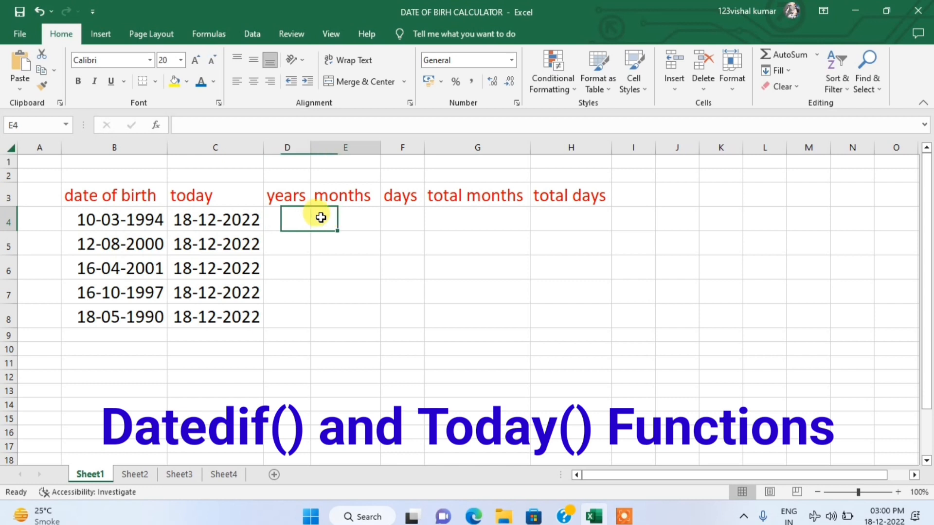
{"action": "left_click", "coordinate": [426, 217]}
{"action": "left_click", "coordinate": [409, 219]}
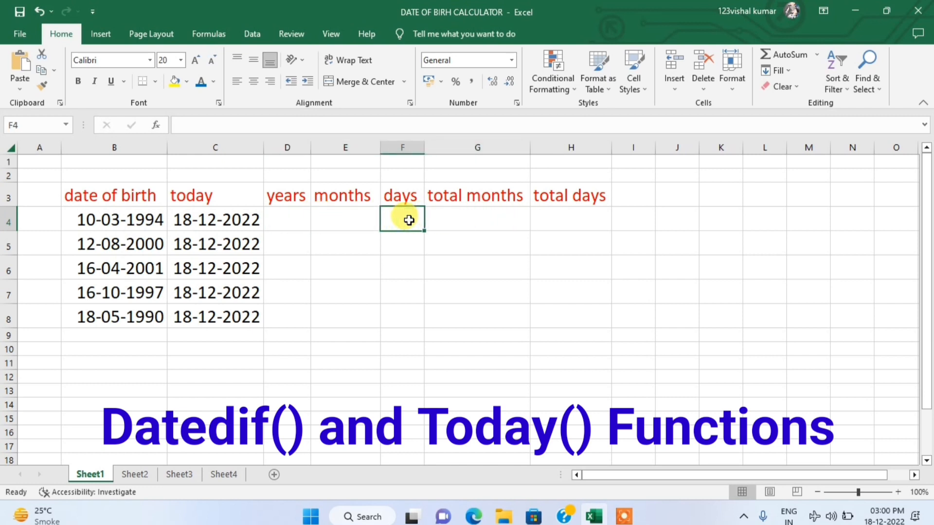
Inspect the DATEDIF formulas for years, months, days, total months and total days in row 4 of the finished table on Sheet2
{"action": "left_click", "coordinate": [146, 472]}
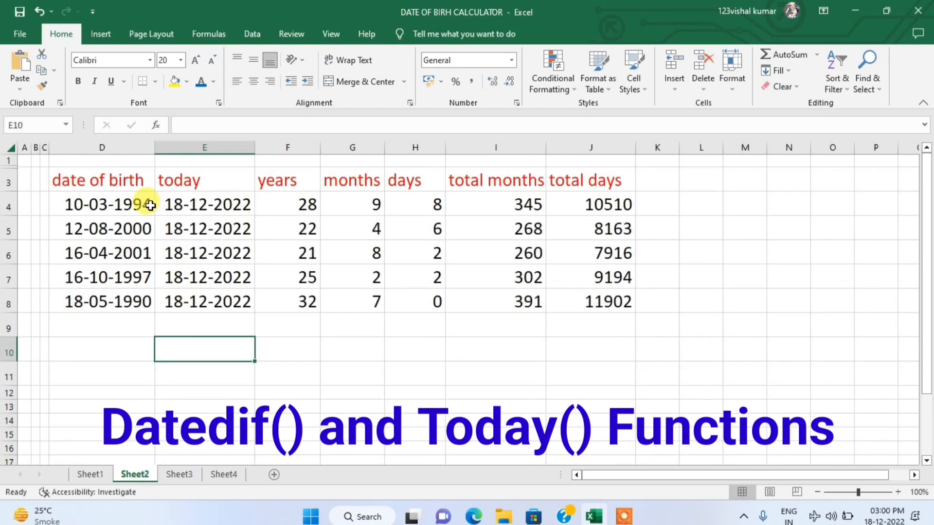
{"action": "left_click", "coordinate": [113, 204]}
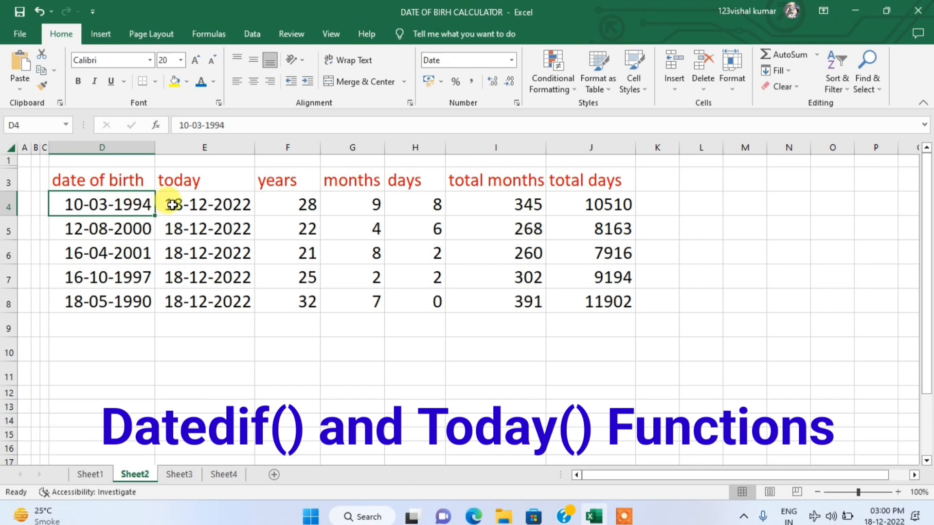
{"action": "left_click", "coordinate": [274, 201]}
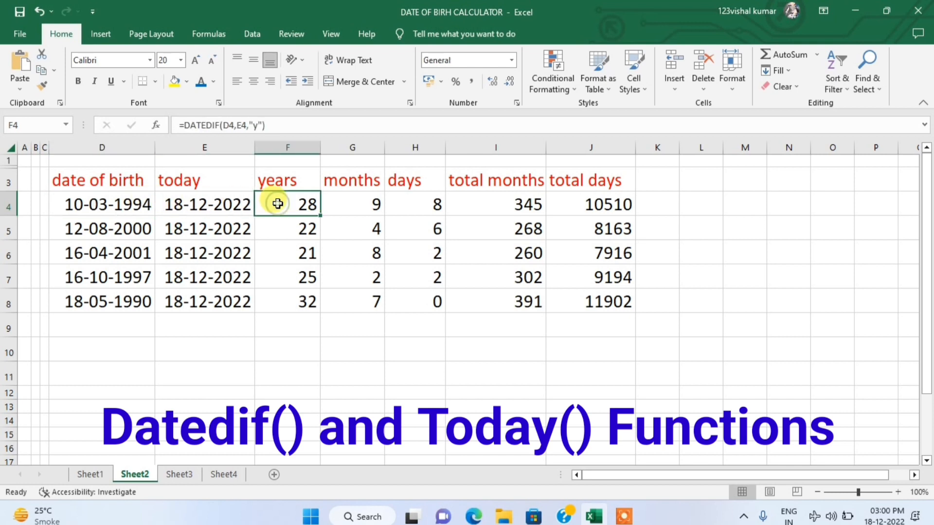
{"action": "left_click", "coordinate": [352, 198]}
{"action": "left_click", "coordinate": [422, 205]}
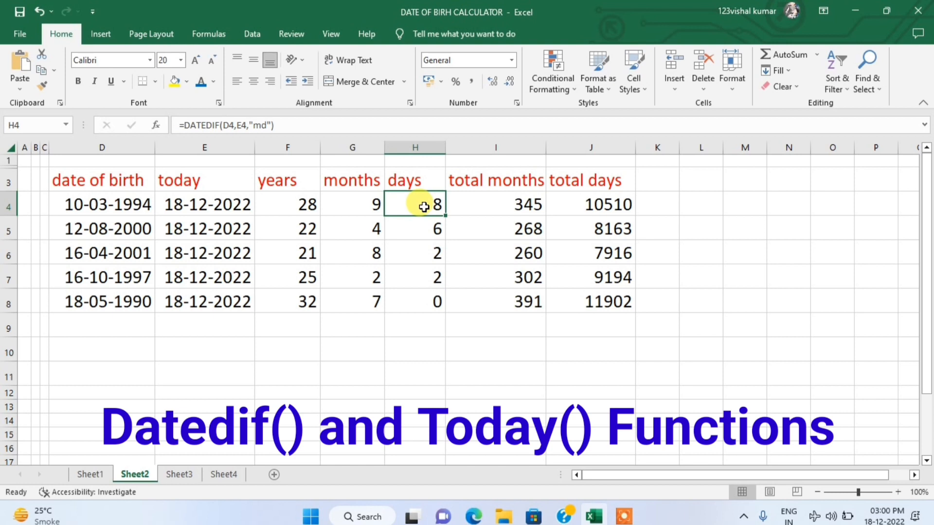
{"action": "left_click", "coordinate": [476, 210]}
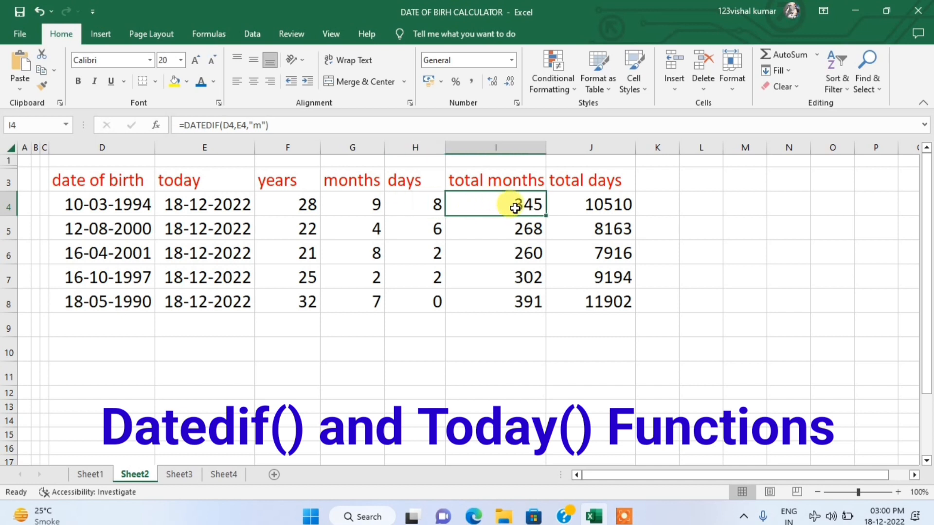
{"action": "left_click", "coordinate": [608, 201]}
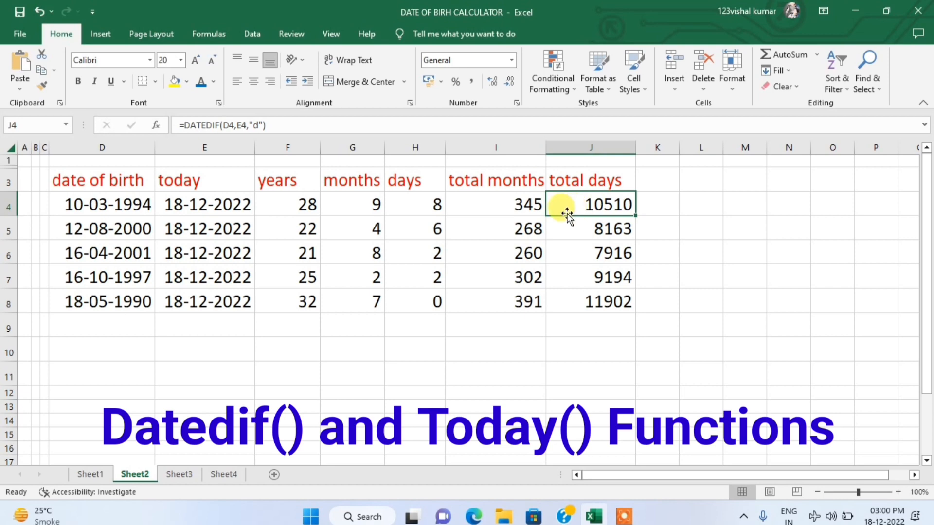
Return to Sheet1 and review the date of birth in B4 and the today date in C4
{"action": "left_click", "coordinate": [91, 475]}
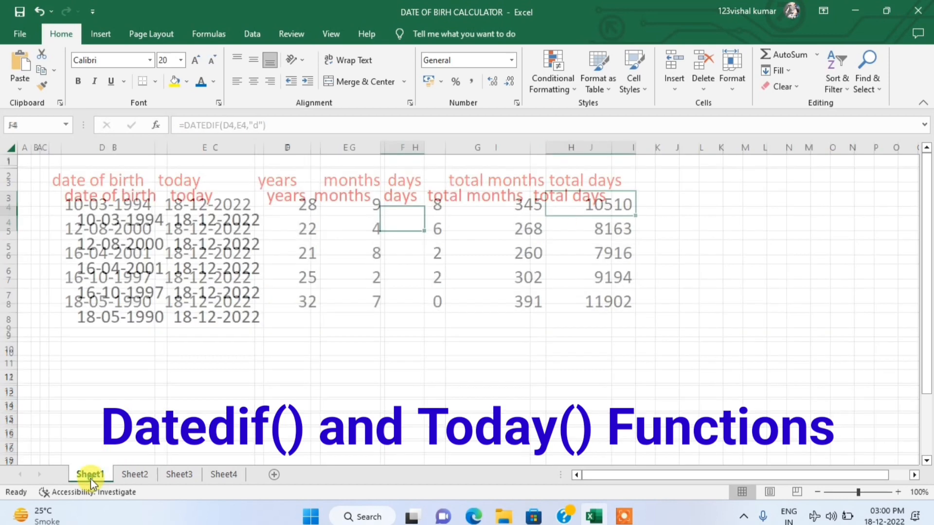
{"action": "left_click", "coordinate": [279, 246]}
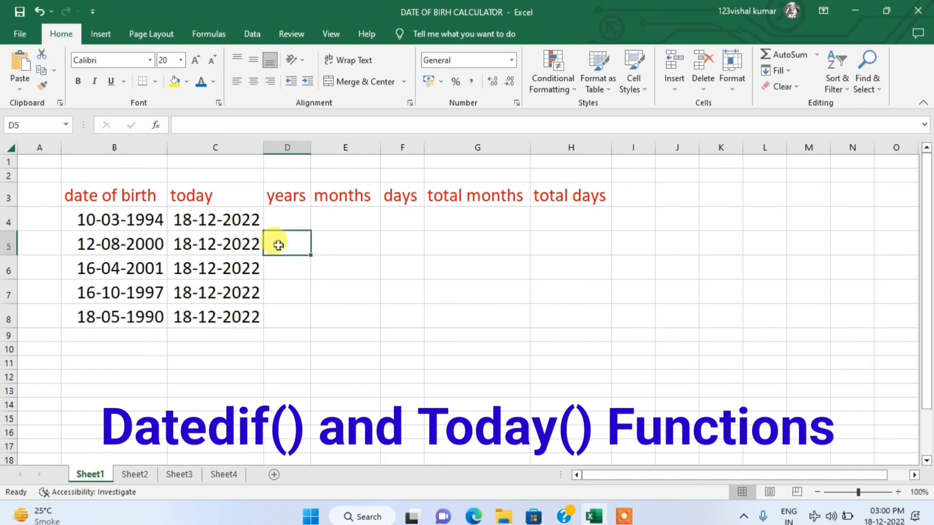
{"action": "left_click", "coordinate": [129, 216]}
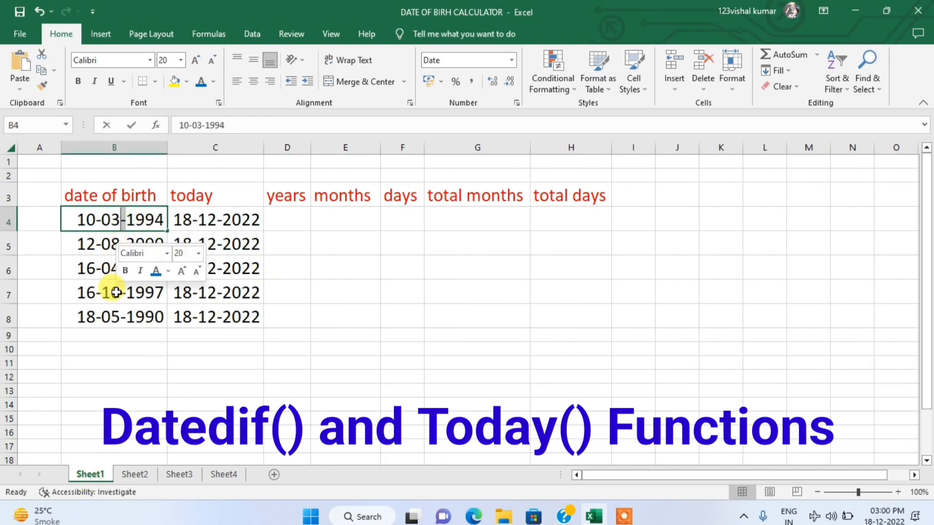
{"action": "left_click", "coordinate": [210, 214]}
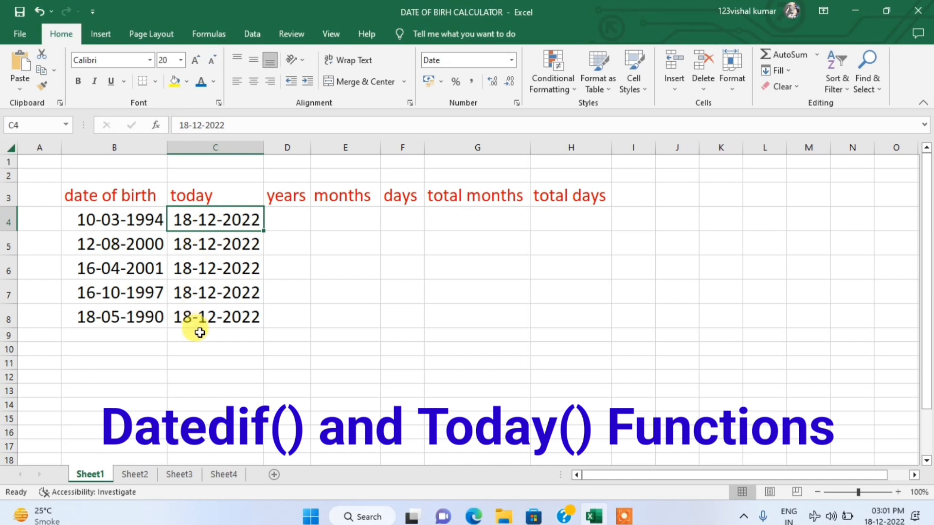
Enter the formula =DATEDIF(B4,C4,"y") in D4 to calculate the age in years
{"action": "left_click", "coordinate": [290, 220]}
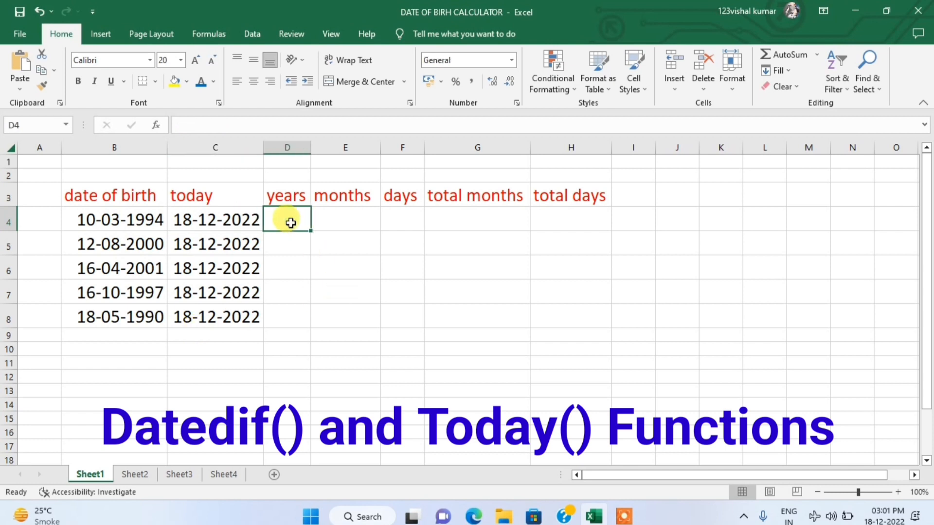
{"action": "type", "text": "="}
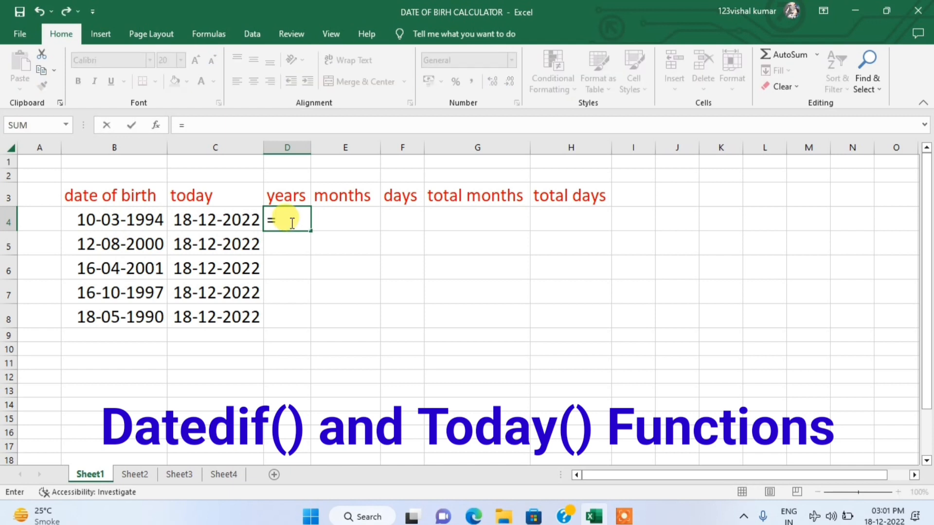
{"action": "type", "text": "date"}
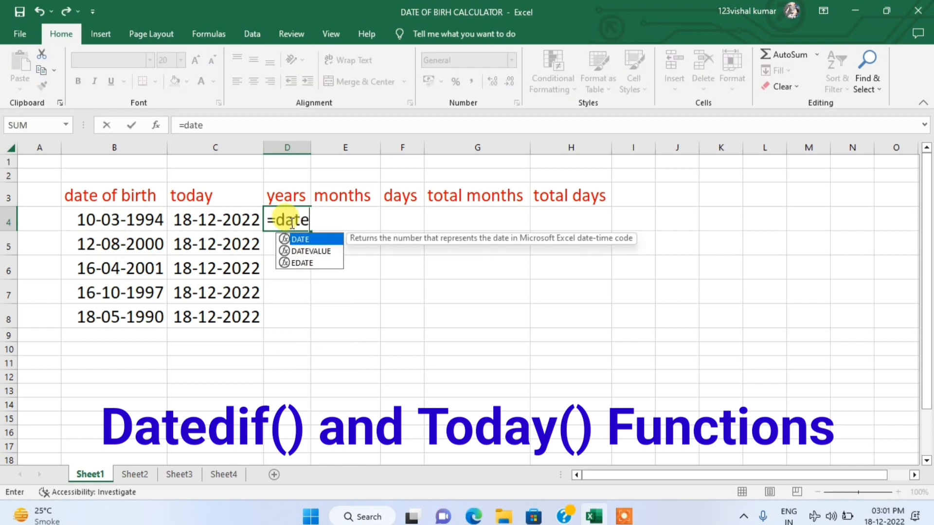
{"action": "type", "text": "dif"}
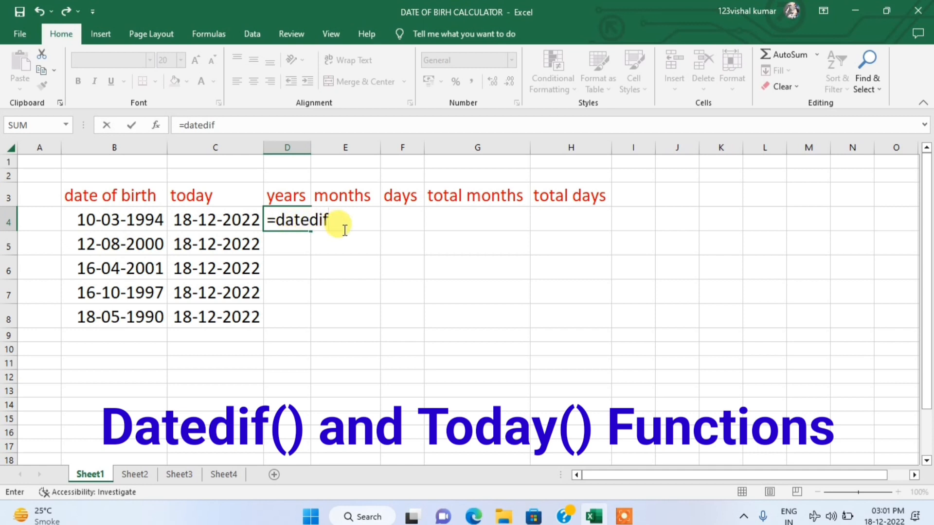
{"action": "type", "text": "("}
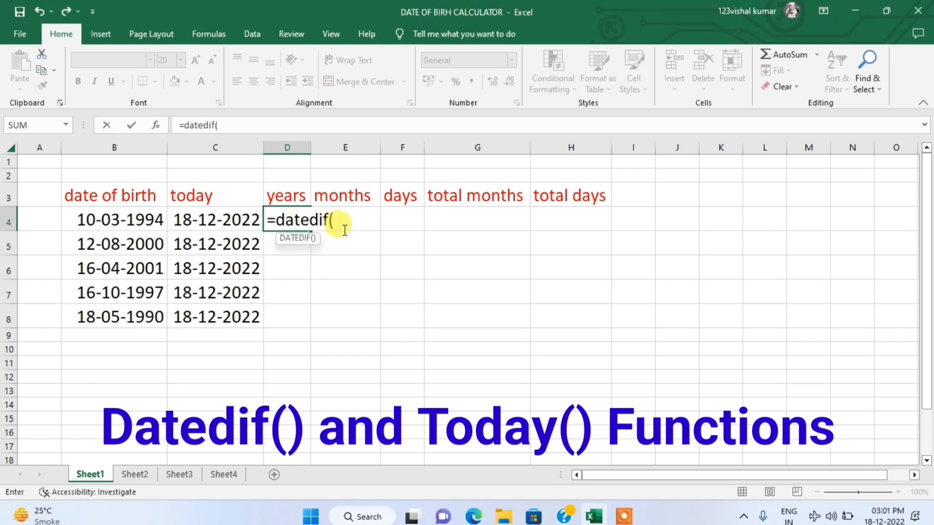
{"action": "left_click", "coordinate": [110, 220]}
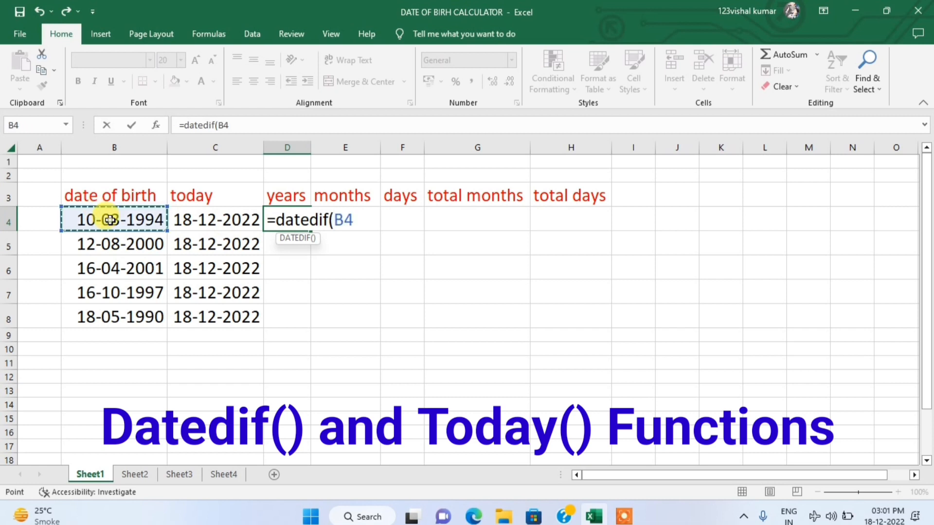
{"action": "type", "text": ","}
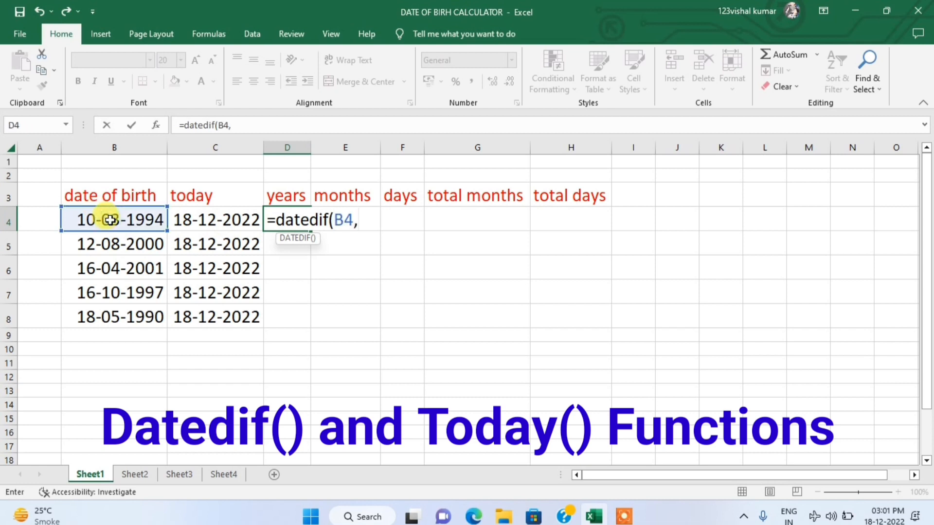
{"action": "left_click", "coordinate": [193, 216]}
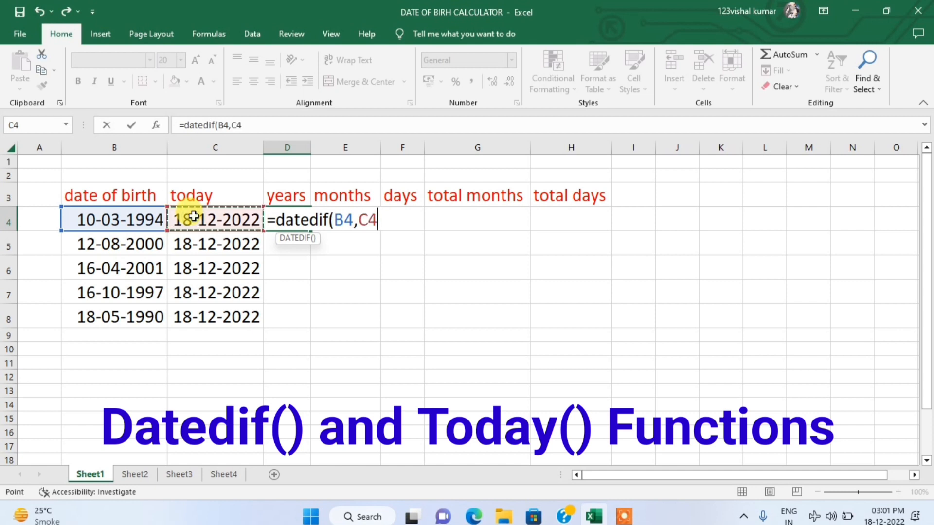
{"action": "type", "text": ","}
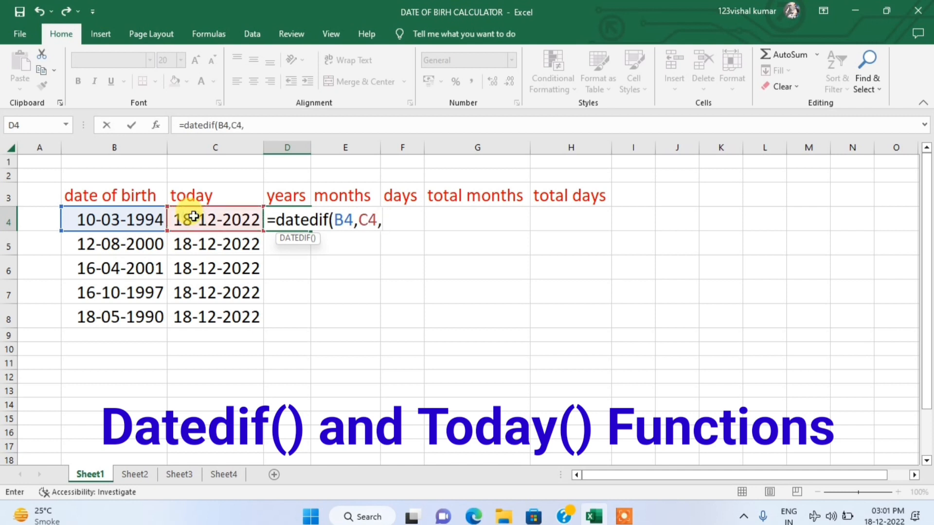
{"action": "type", "text": "\"y\")"}
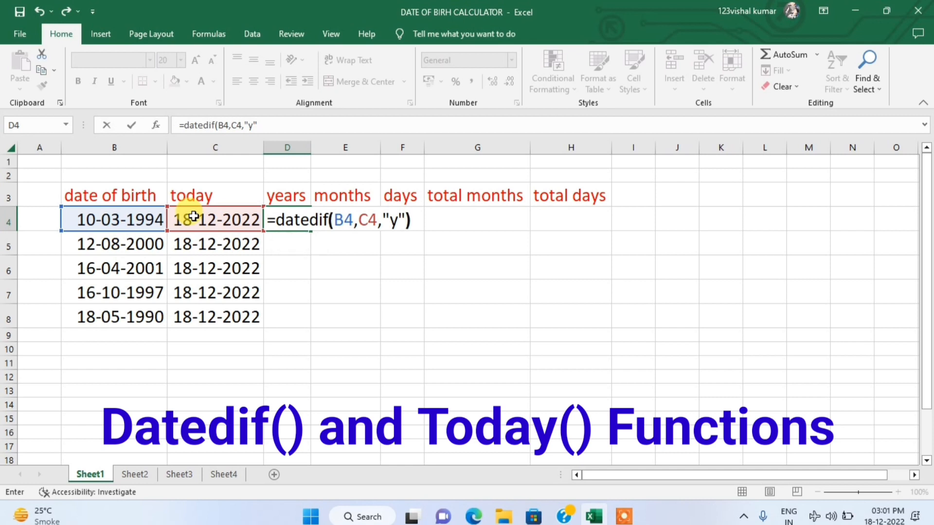
{"action": "key", "text": "Return"}
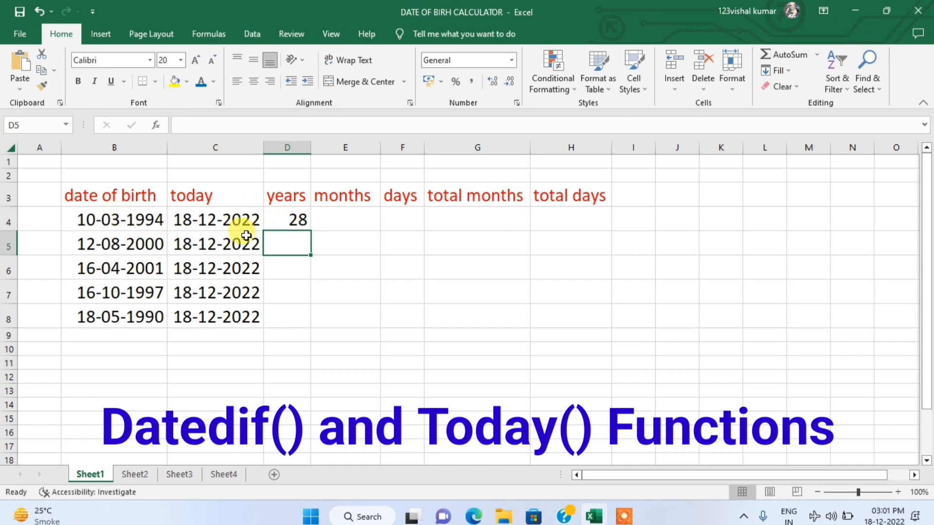
{"action": "left_click", "coordinate": [277, 219]}
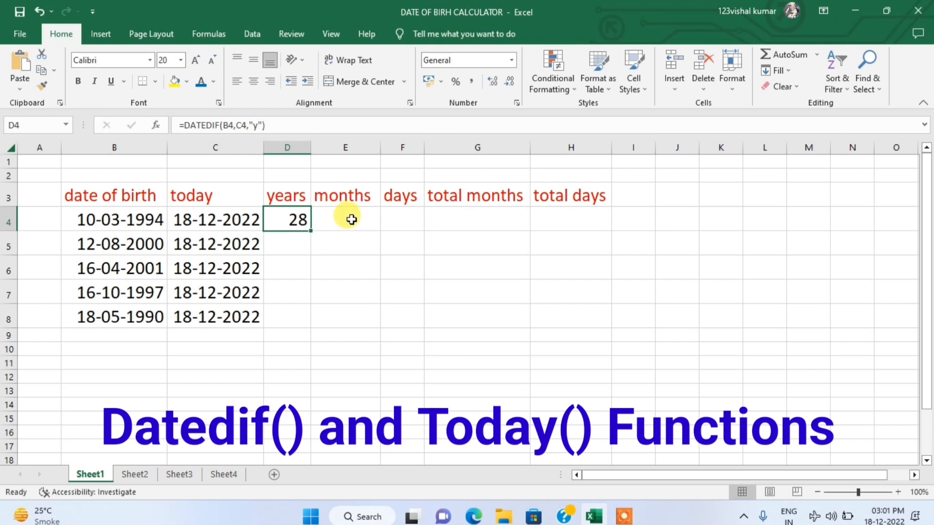
Enter the formula =DATEDIF(B4,C4,"ym") in E4 to calculate the remaining months of the age
{"action": "left_click", "coordinate": [351, 219]}
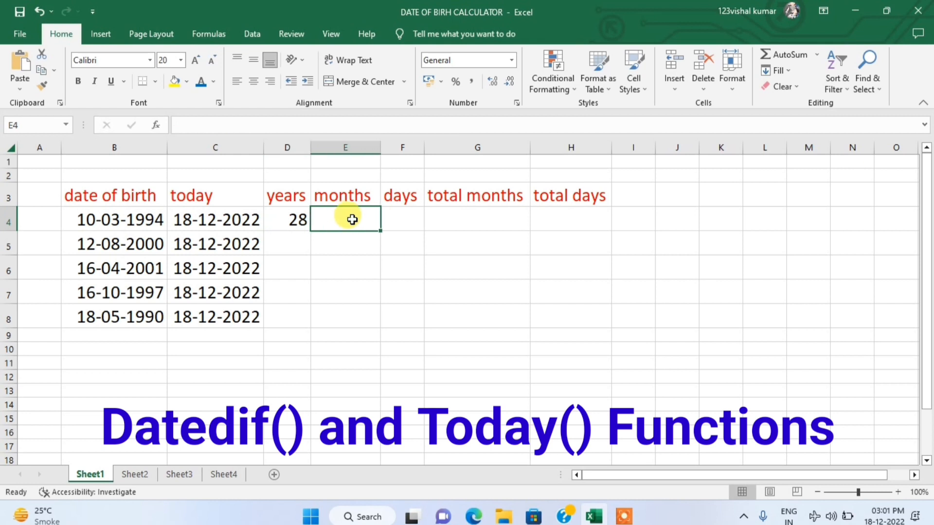
{"action": "type", "text": "=da"}
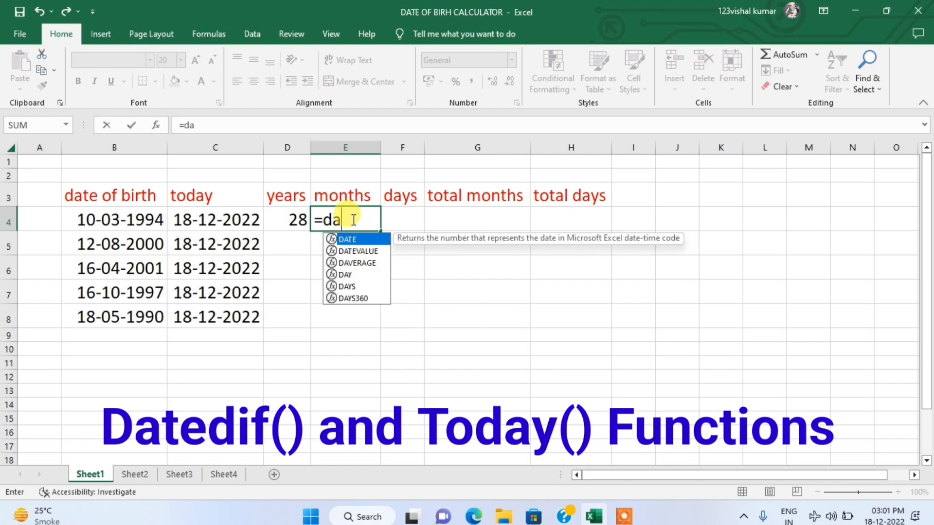
{"action": "type", "text": "tedif"}
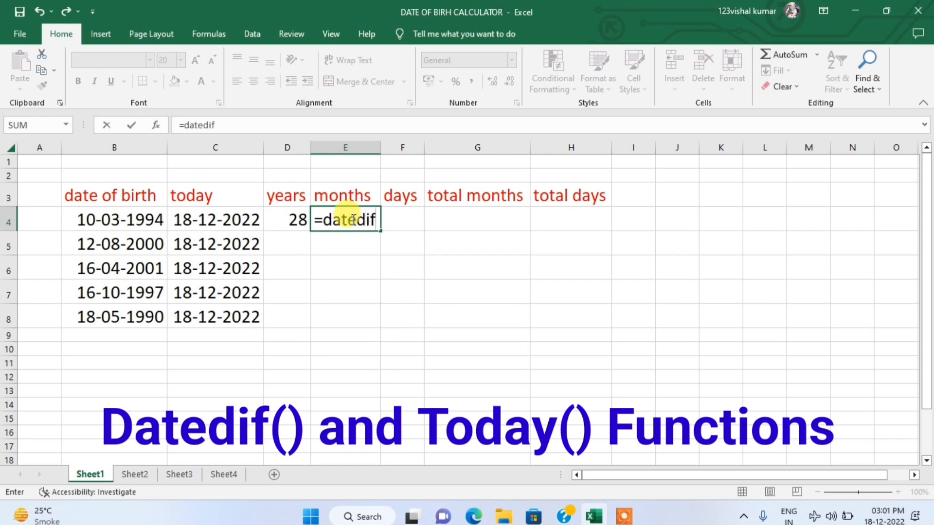
{"action": "type", "text": "("}
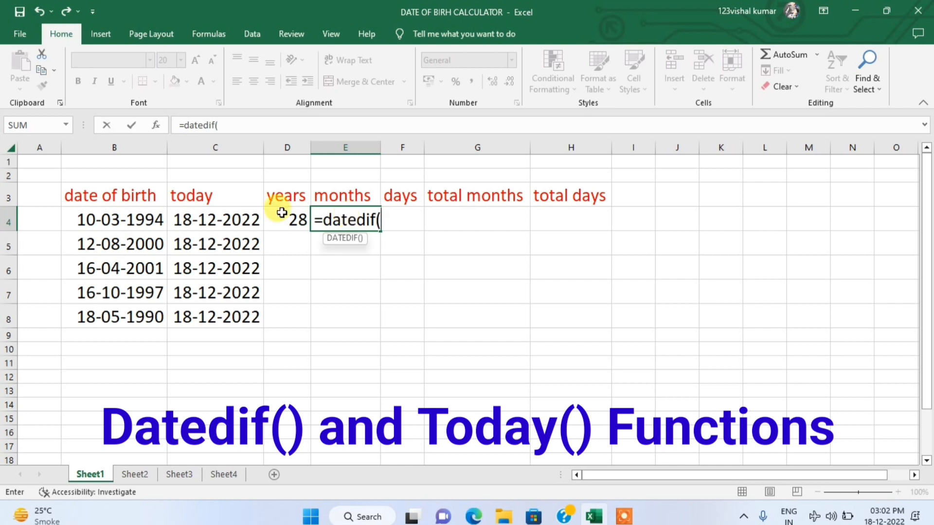
{"action": "left_click", "coordinate": [106, 222]}
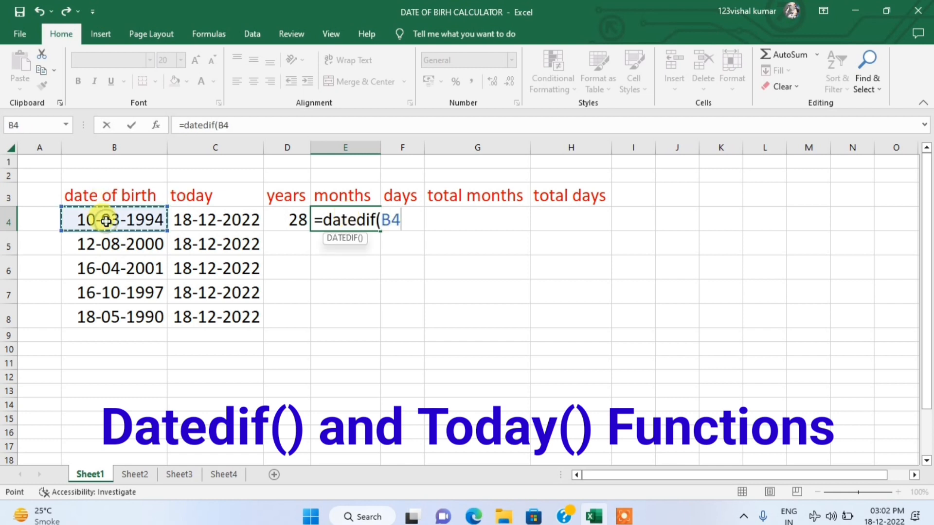
{"action": "type", "text": ","}
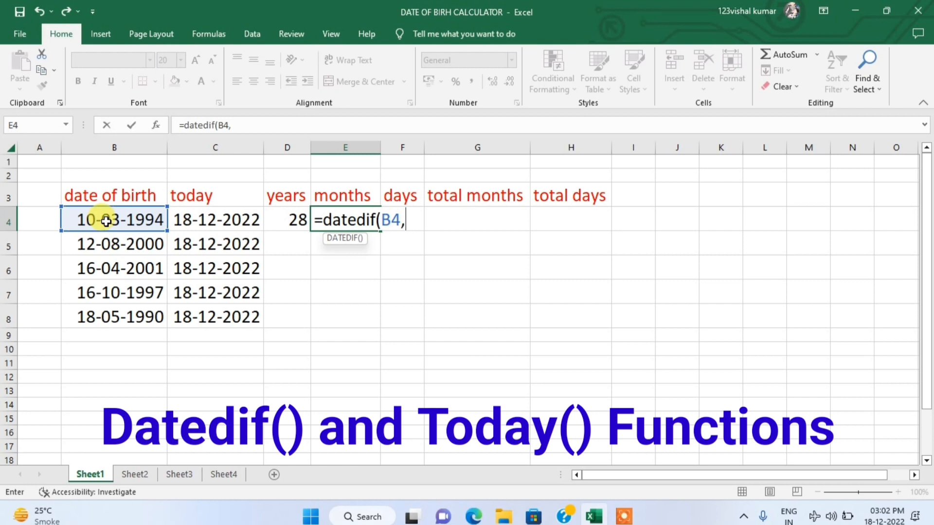
{"action": "left_click", "coordinate": [185, 220]}
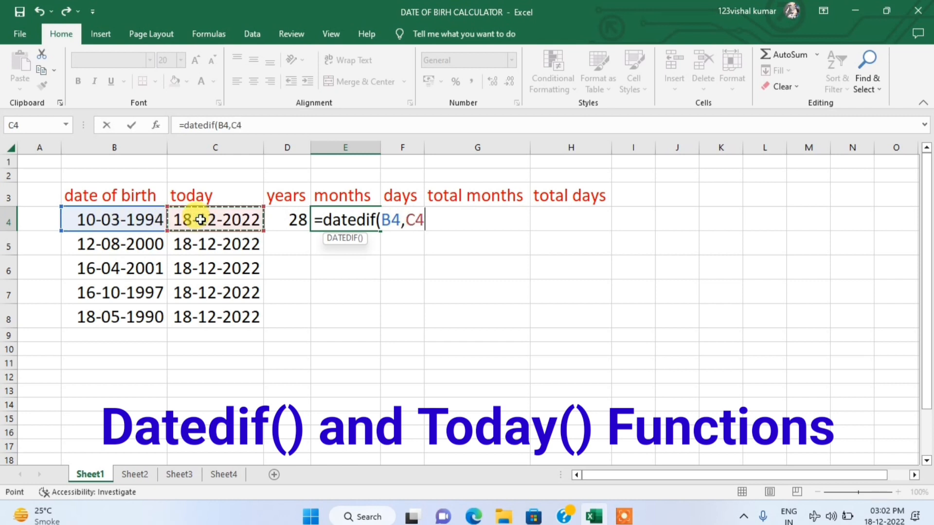
{"action": "type", "text": ",\""}
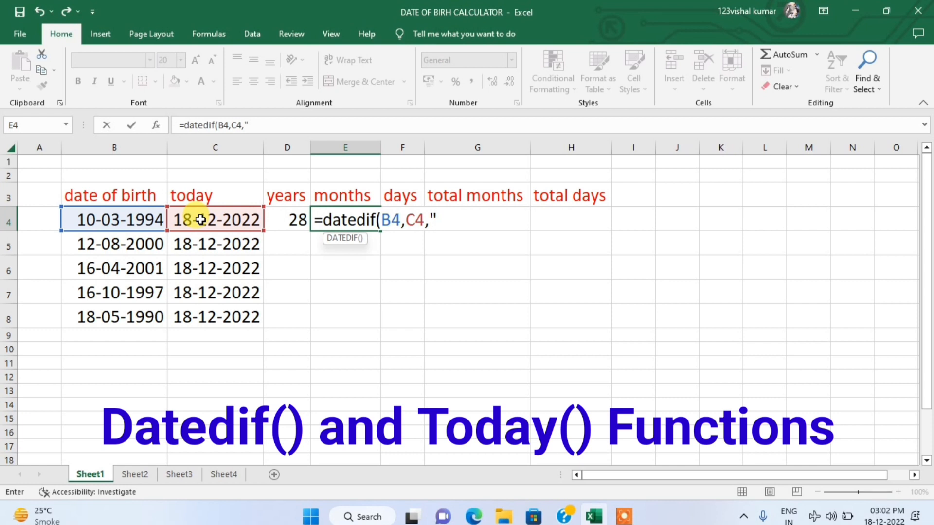
{"action": "type", "text": "ym\")"}
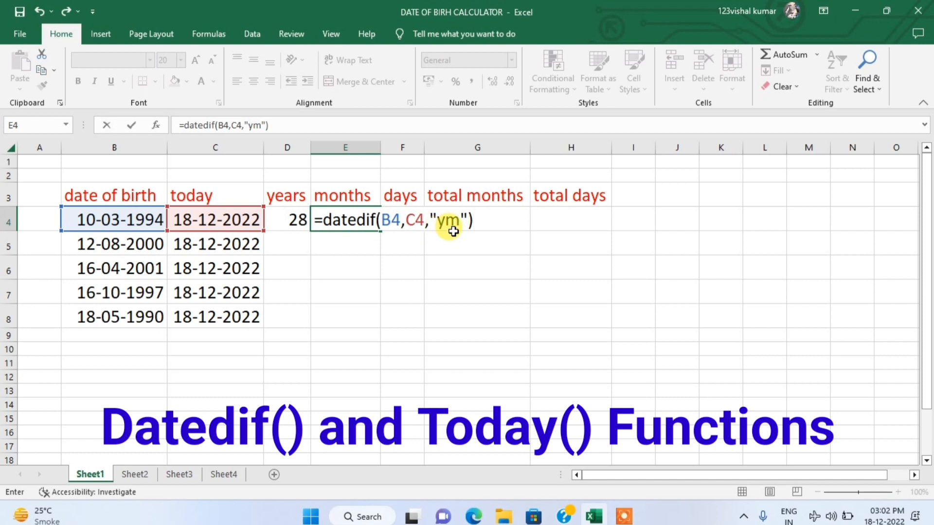
{"action": "key", "text": "Return"}
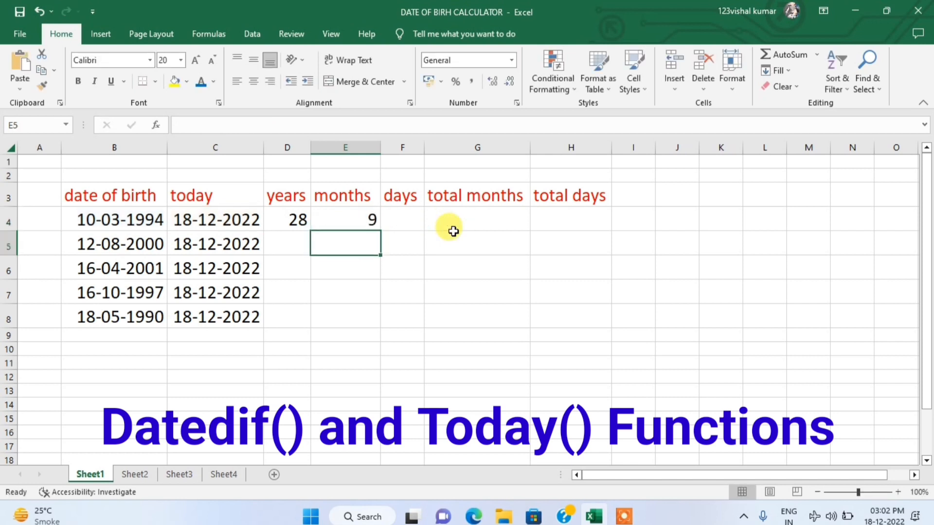
Enter the formula =DATEDIF(B4,C4,"md") in F4 to calculate the remaining days of the age
{"action": "left_click", "coordinate": [398, 221]}
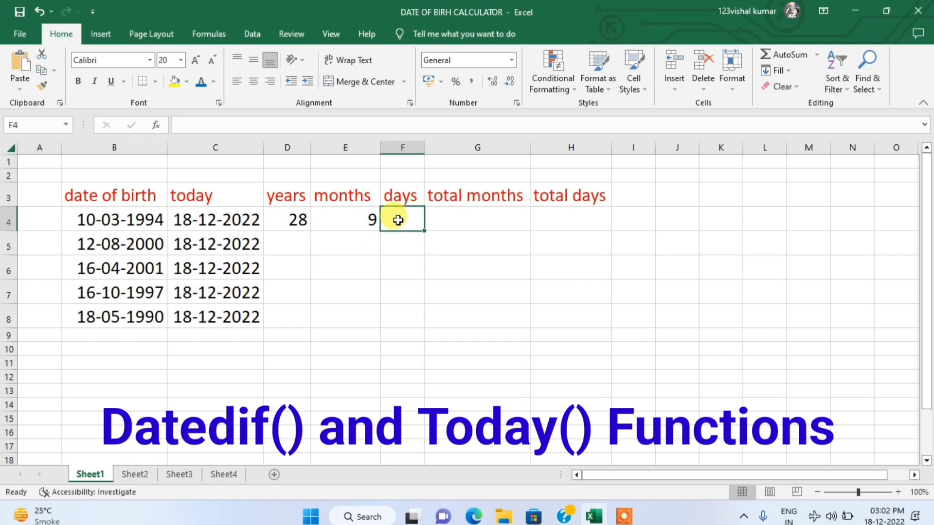
{"action": "type", "text": "="}
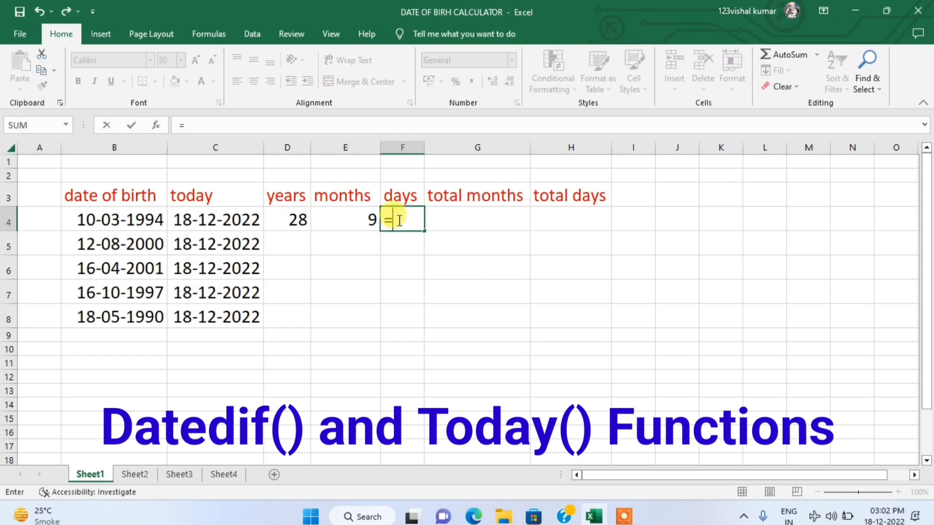
{"action": "type", "text": "dated"}
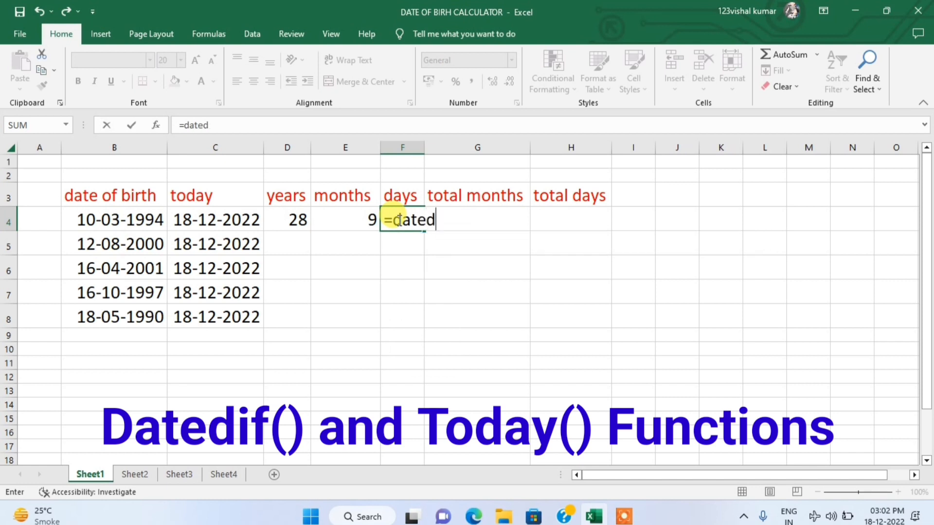
{"action": "type", "text": "if("}
{"action": "left_click", "coordinate": [111, 219]}
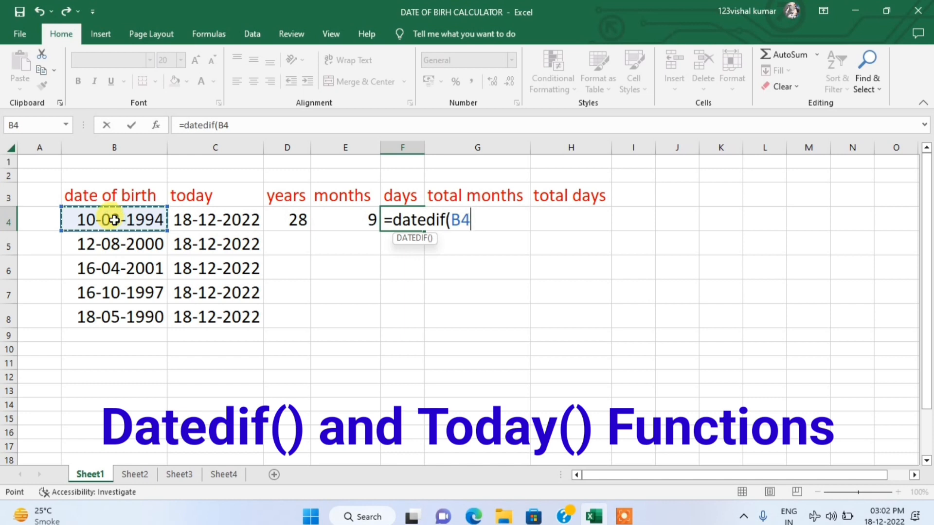
{"action": "type", "text": ","}
{"action": "left_click", "coordinate": [211, 220]}
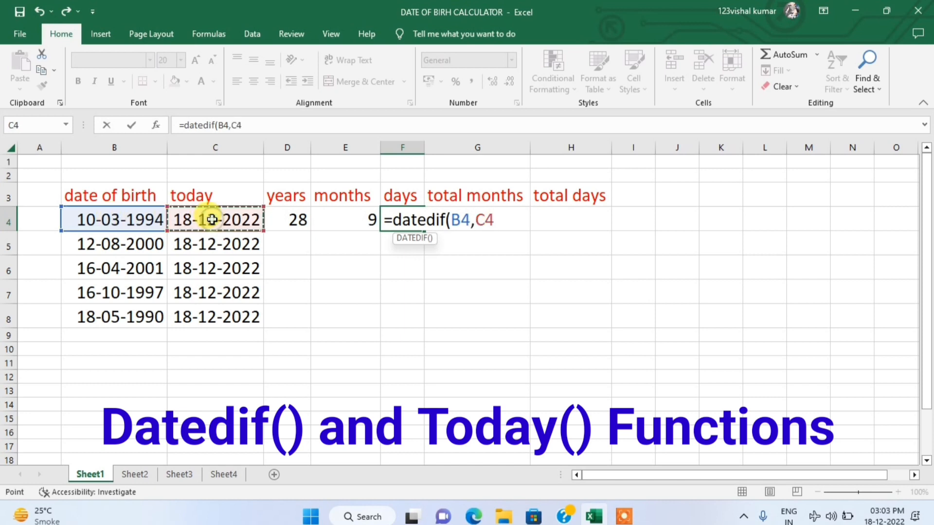
{"action": "type", "text": ",\""}
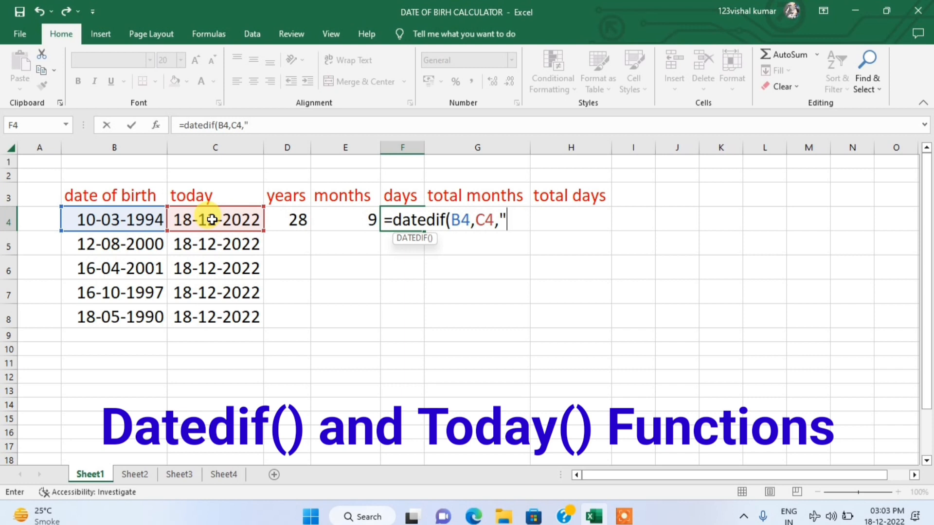
{"action": "type", "text": "md"}
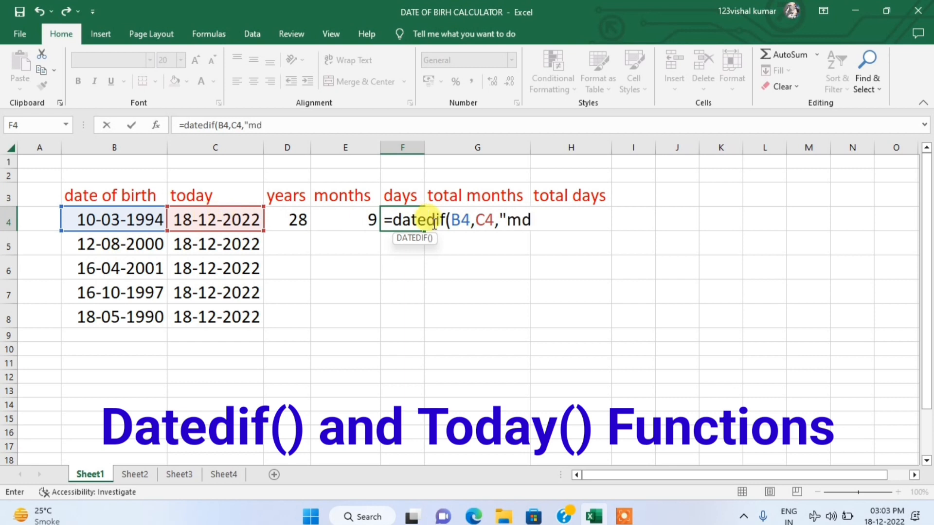
{"action": "type", "text": "\")"}
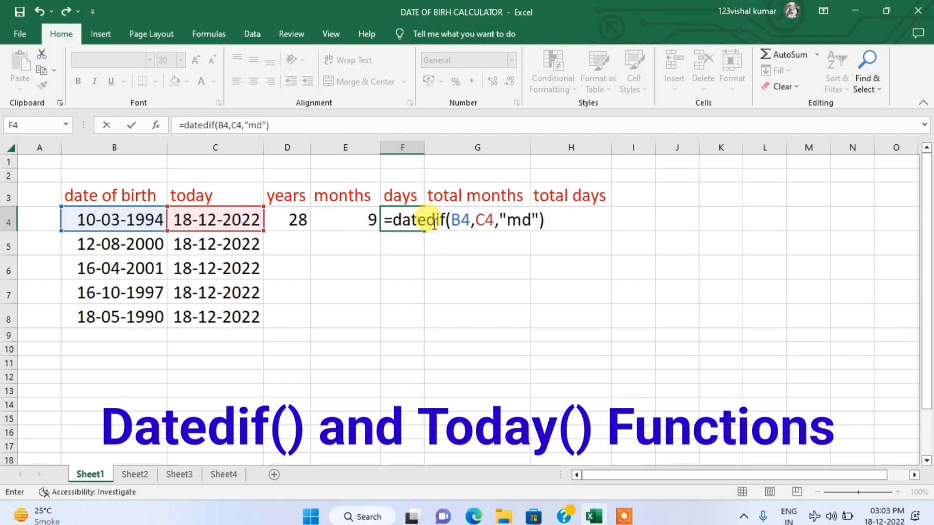
{"action": "key", "text": "Return"}
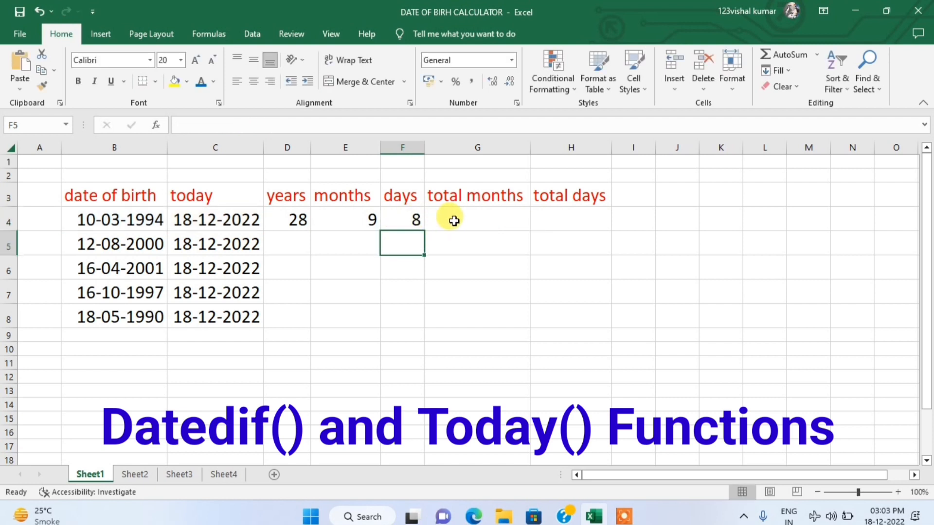
Enter the formula =DATEDIF(B4,C4,"m") in G4 to calculate the total months
{"action": "left_click", "coordinate": [488, 215]}
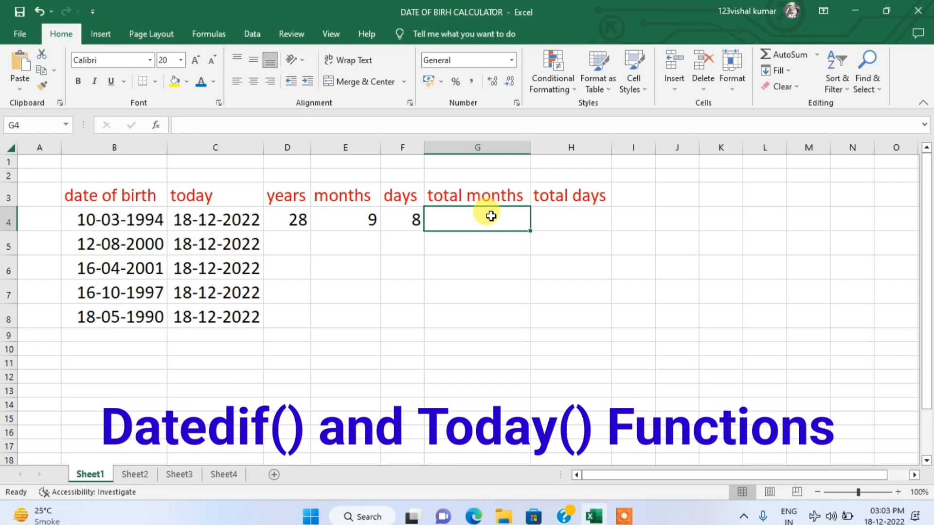
{"action": "type", "text": "="}
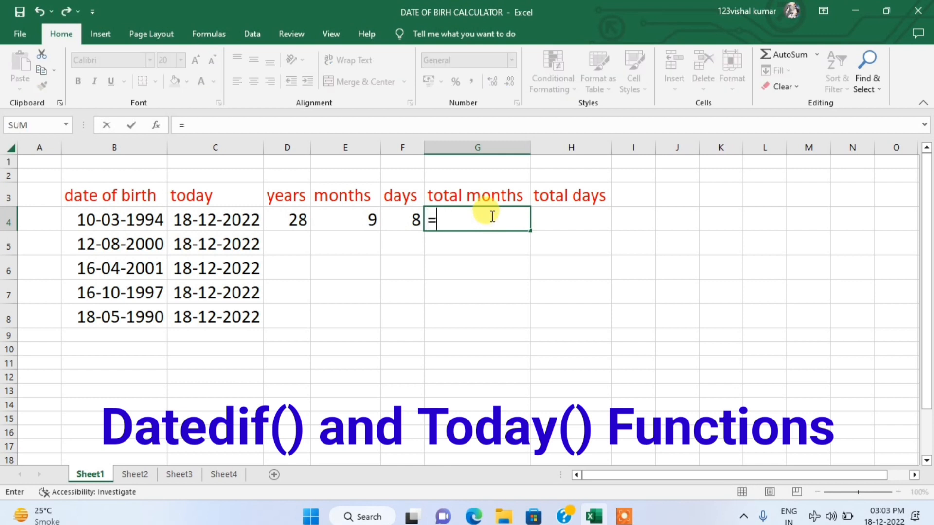
{"action": "type", "text": "datedif"}
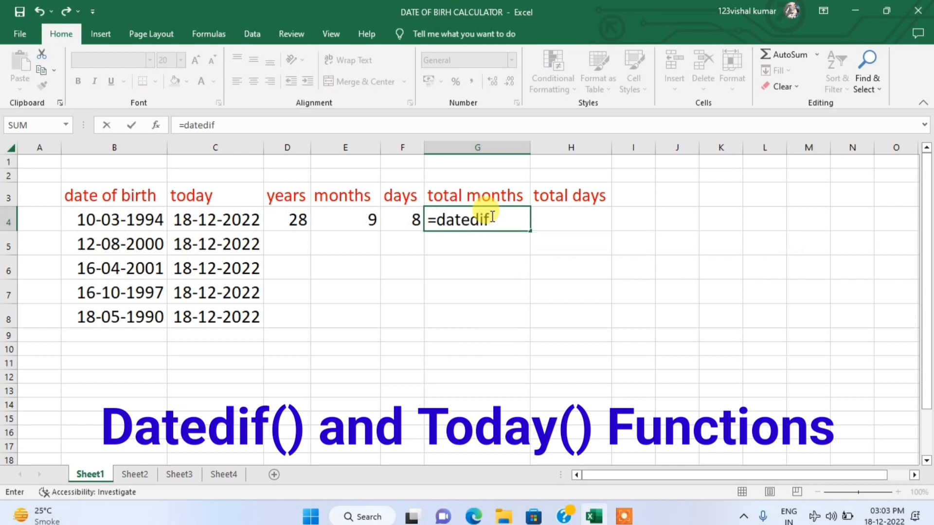
{"action": "type", "text": "("}
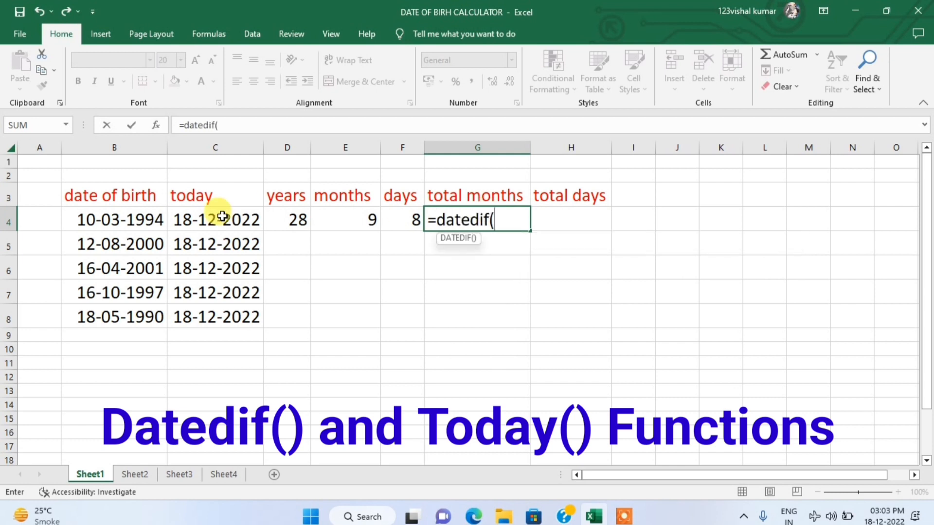
{"action": "left_click", "coordinate": [132, 217]}
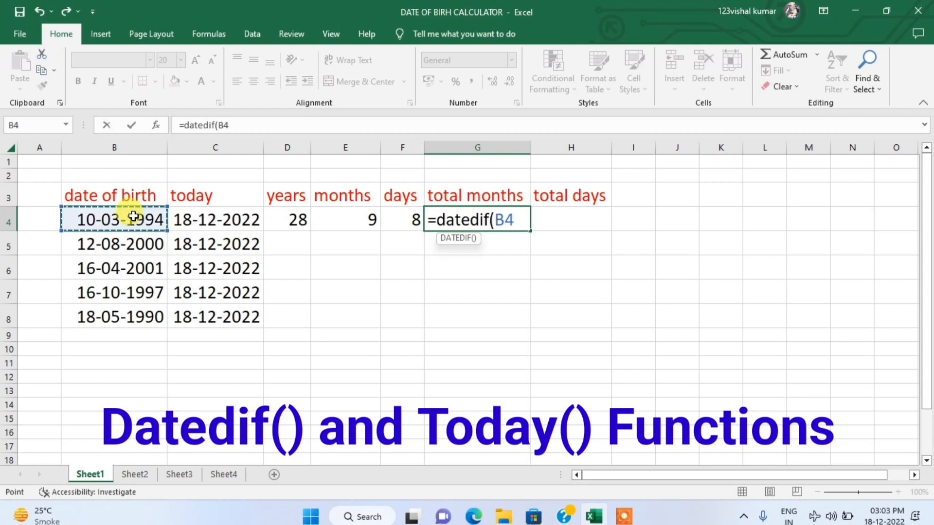
{"action": "type", "text": ","}
{"action": "left_click", "coordinate": [211, 221]}
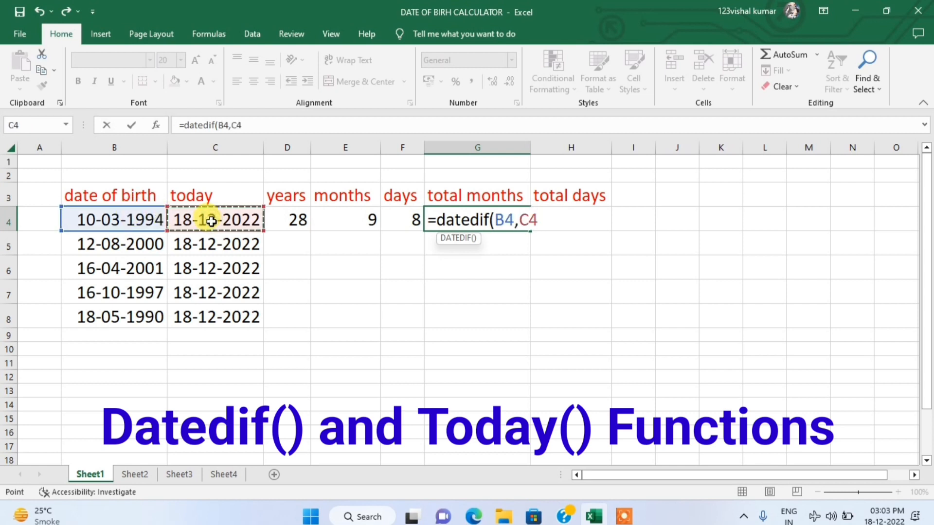
{"action": "type", "text": ","}
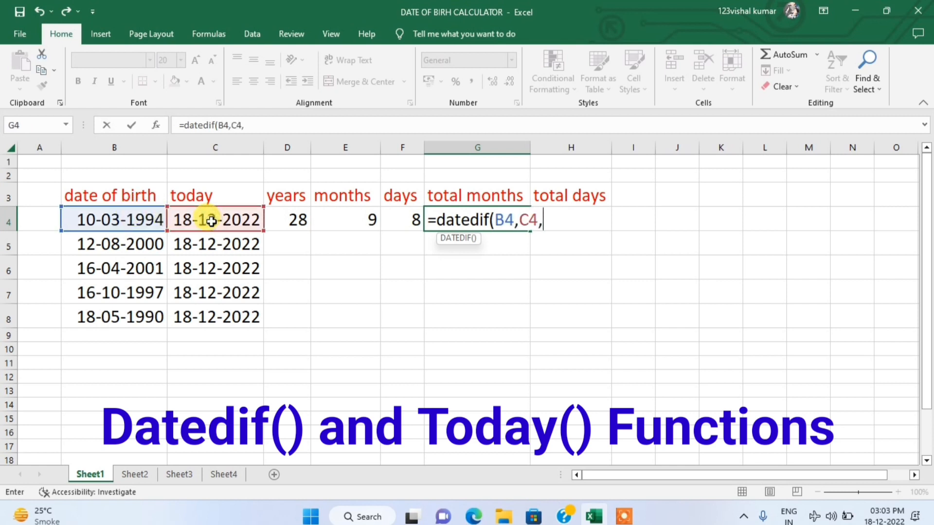
{"action": "type", "text": "\"m\")"}
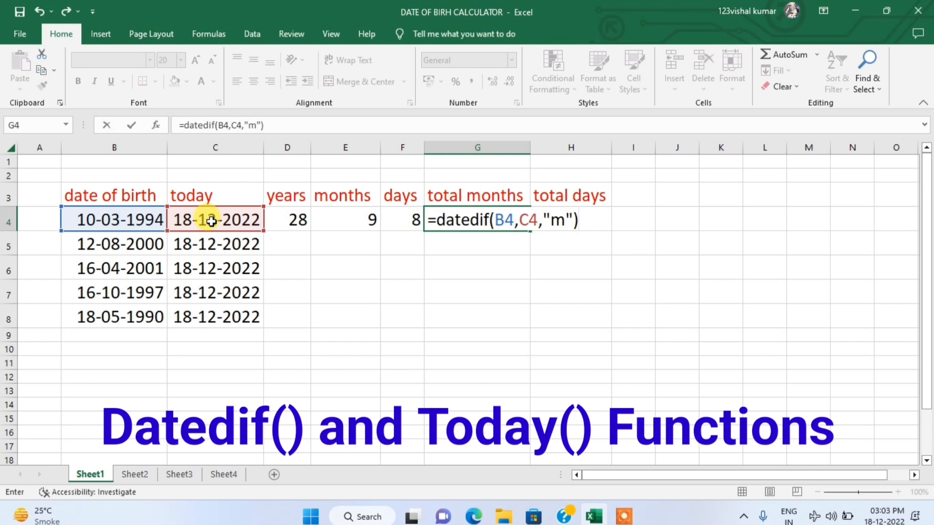
{"action": "key", "text": "Return"}
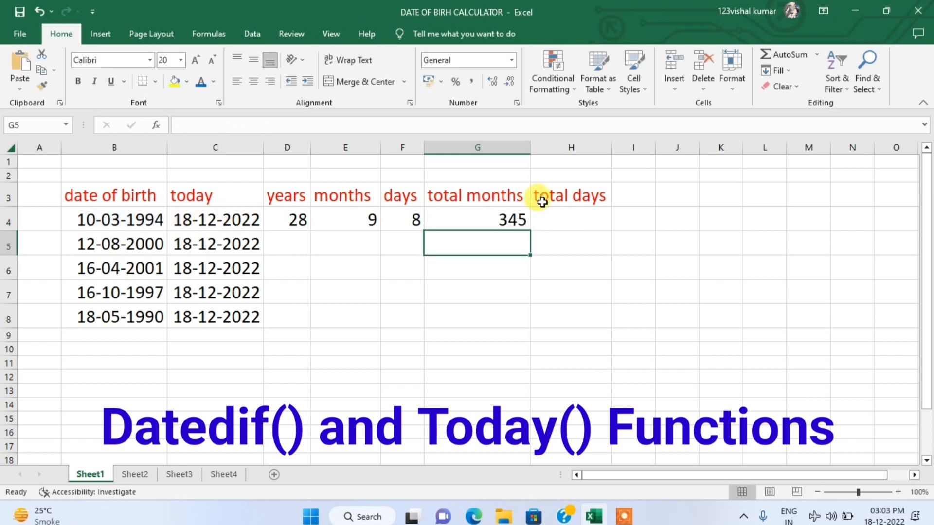
Enter the formula =DATEDIF(B4,C4,"d") in H4 to calculate the total days
{"action": "left_click", "coordinate": [565, 223]}
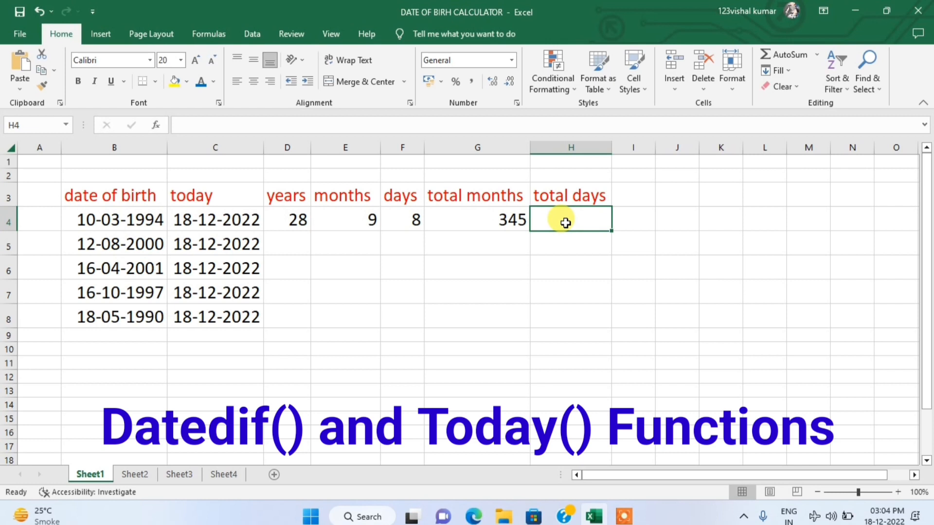
{"action": "type", "text": "=date"}
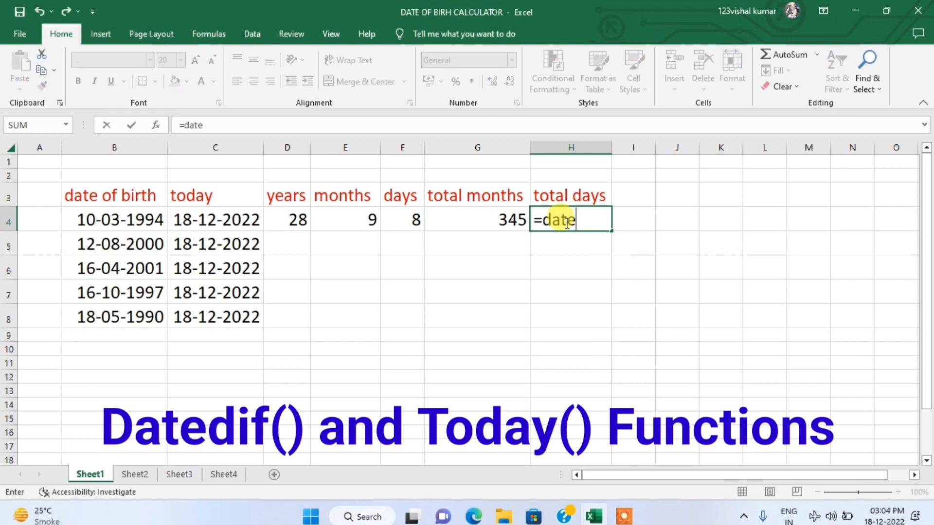
{"action": "type", "text": "dif("}
{"action": "left_click", "coordinate": [131, 214]}
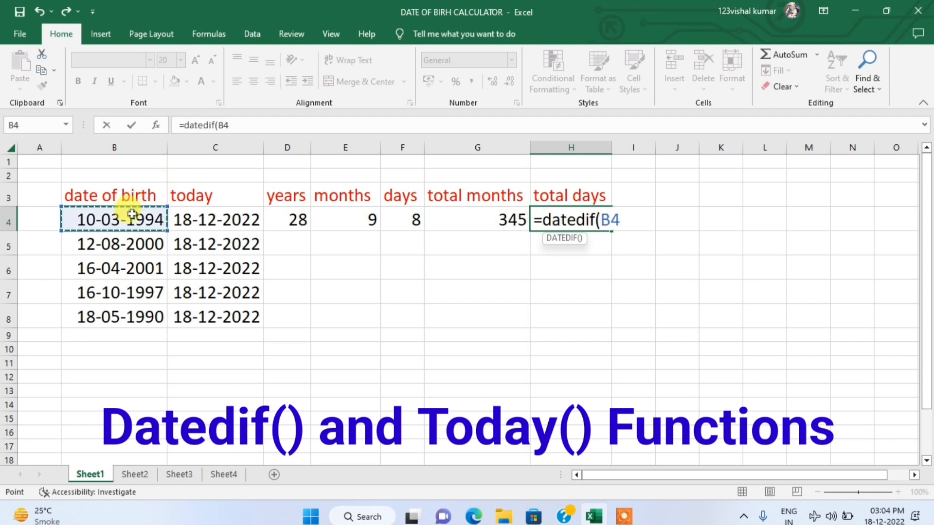
{"action": "type", "text": ","}
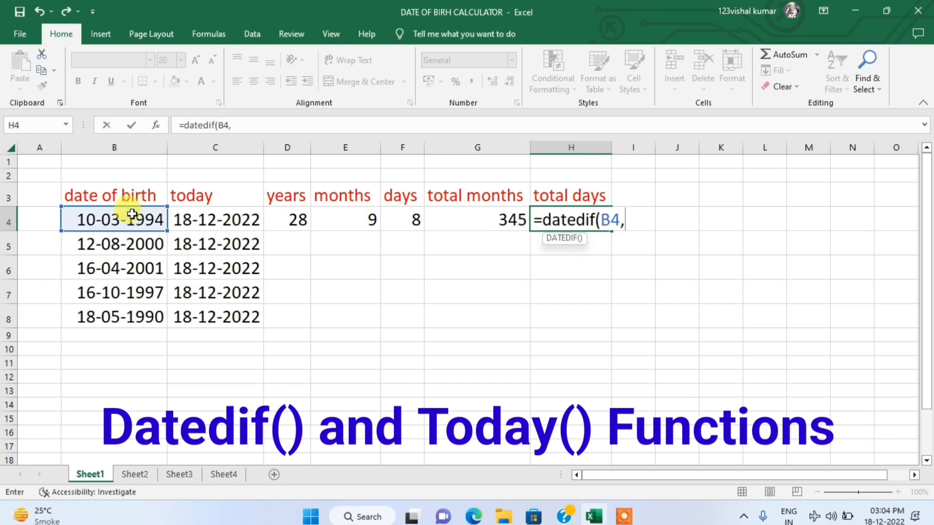
{"action": "left_click", "coordinate": [212, 219]}
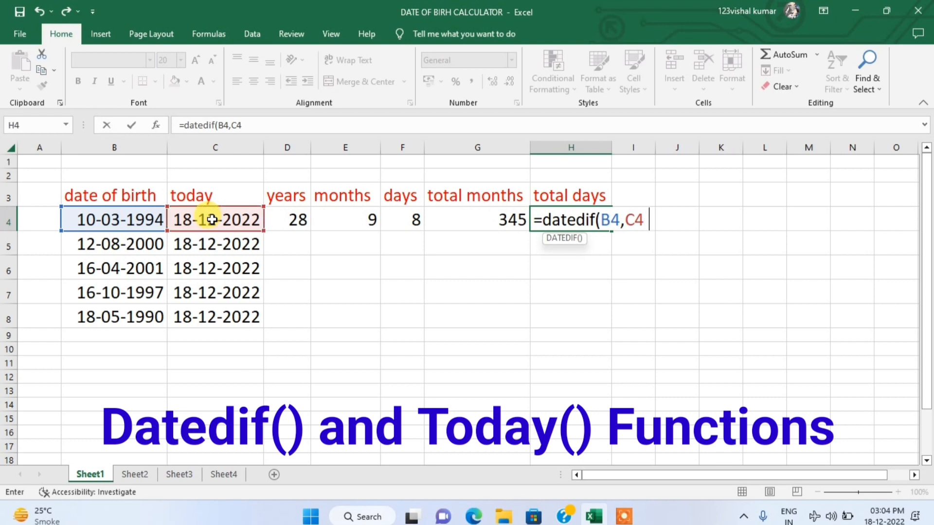
{"action": "type", "text": ",\"d\")"}
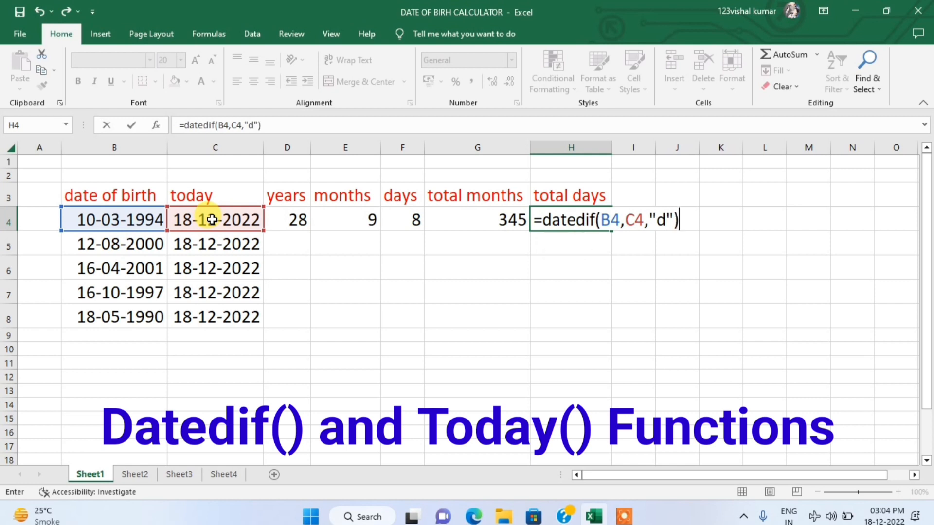
{"action": "key", "text": "Return"}
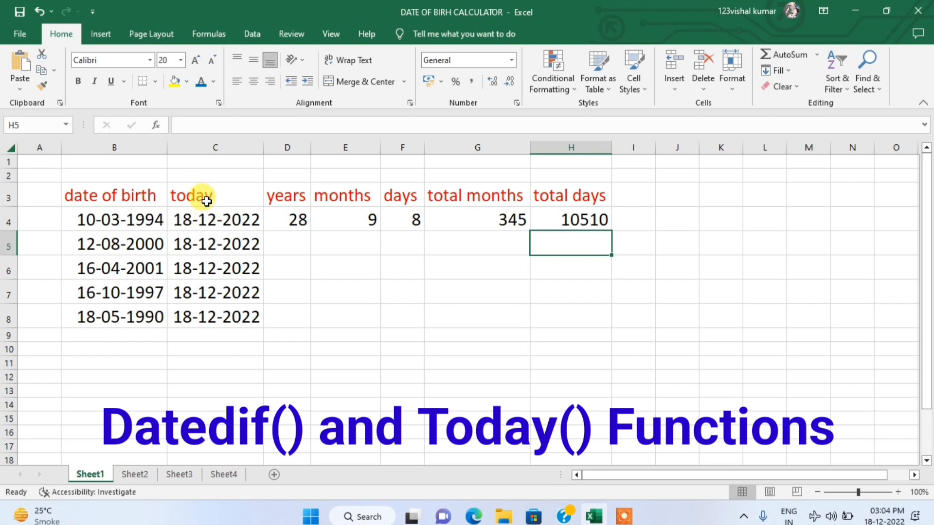
Enter the formula =datedif(B5,today(),"y") in D5 to calculate the years directly against today's date
{"action": "left_click_drag", "start_coordinate": [202, 196], "coordinate": [198, 335]}
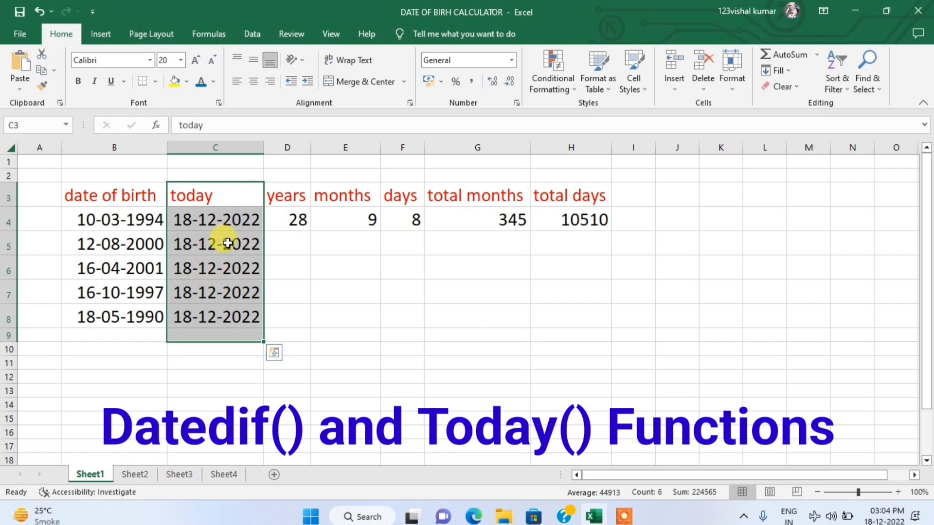
{"action": "left_click", "coordinate": [281, 249]}
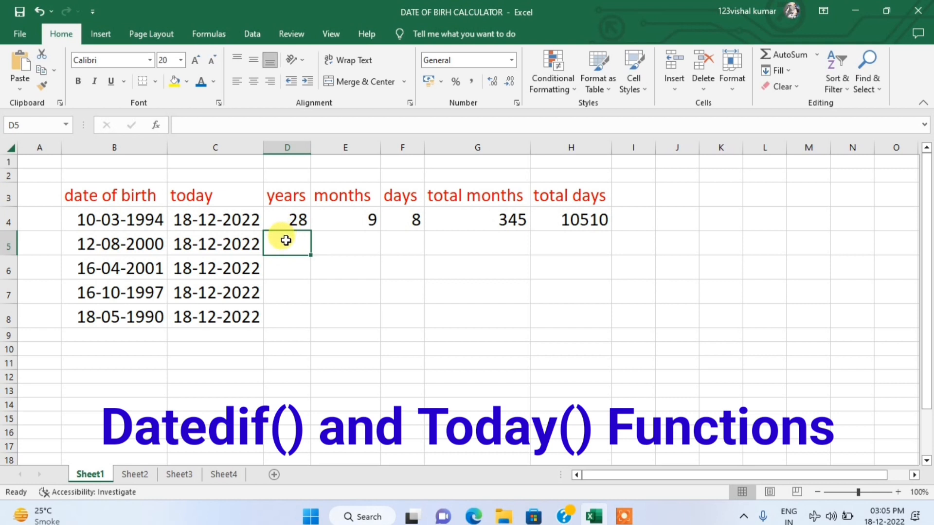
{"action": "type", "text": "="}
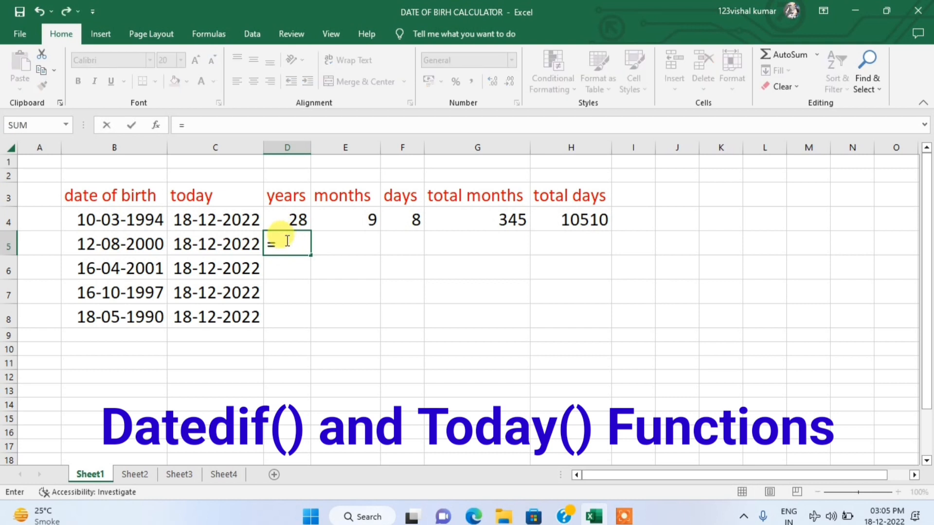
{"action": "type", "text": "datedif"}
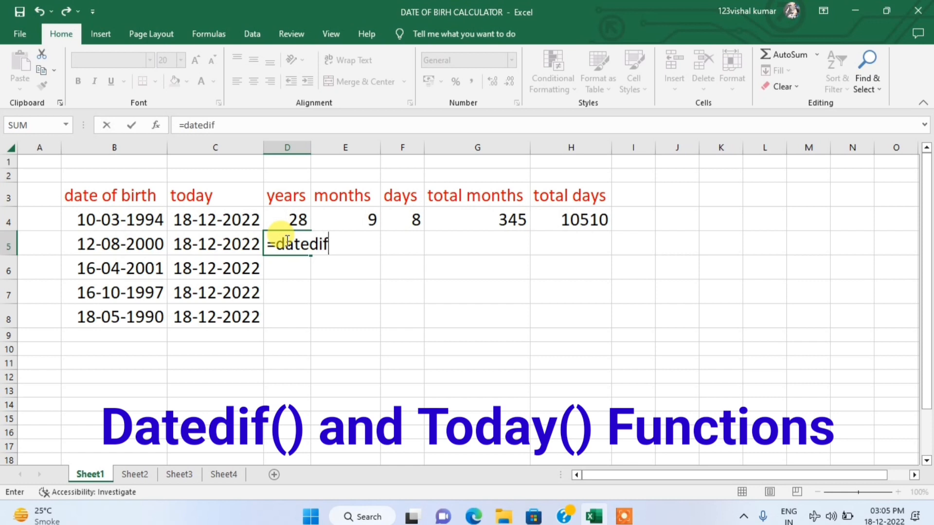
{"action": "type", "text": "("}
{"action": "left_click", "coordinate": [133, 244]}
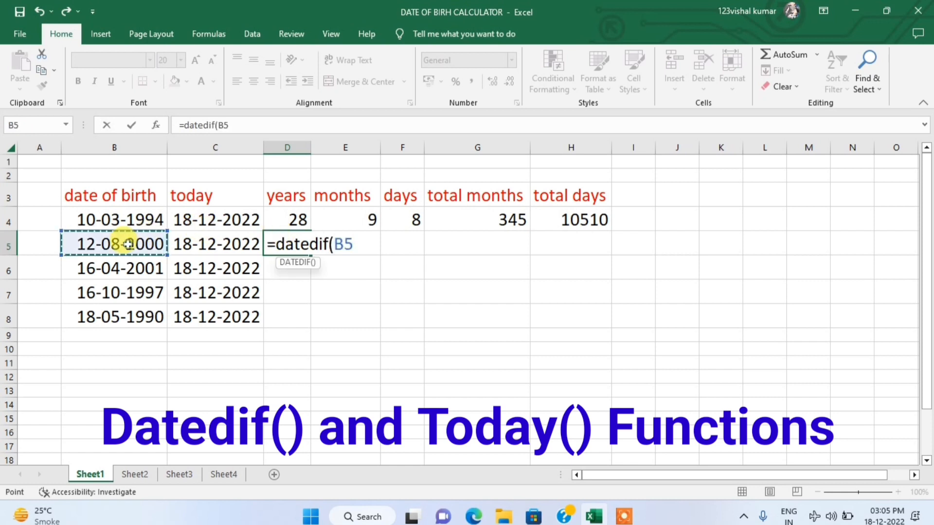
{"action": "type", "text": ","}
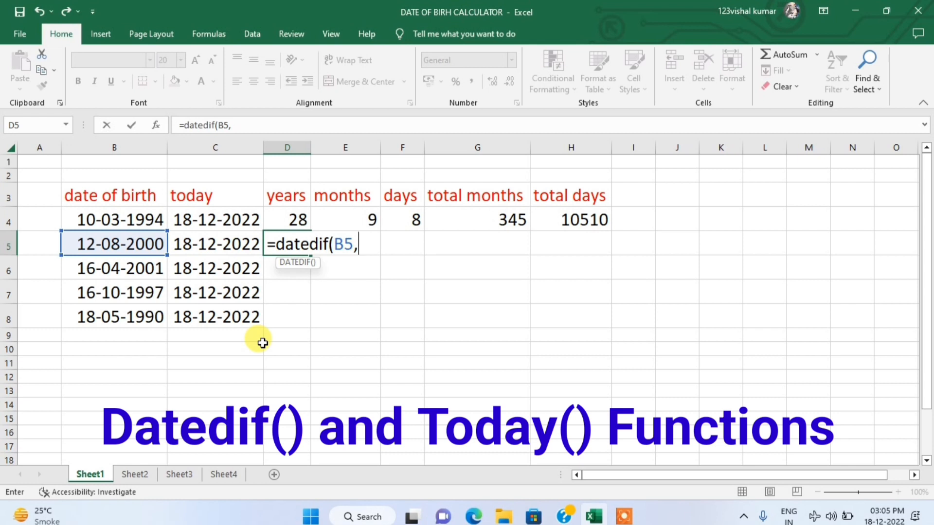
{"action": "type", "text": "toda"}
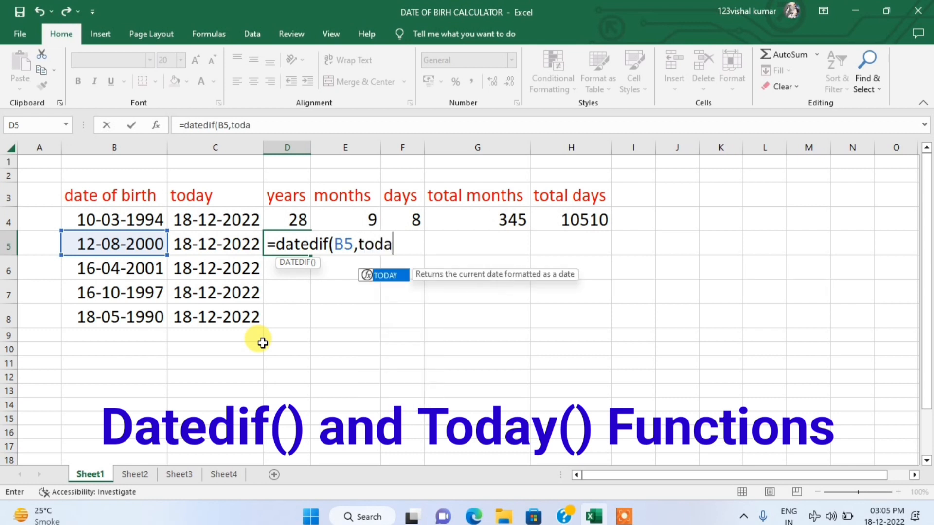
{"action": "type", "text": "y("}
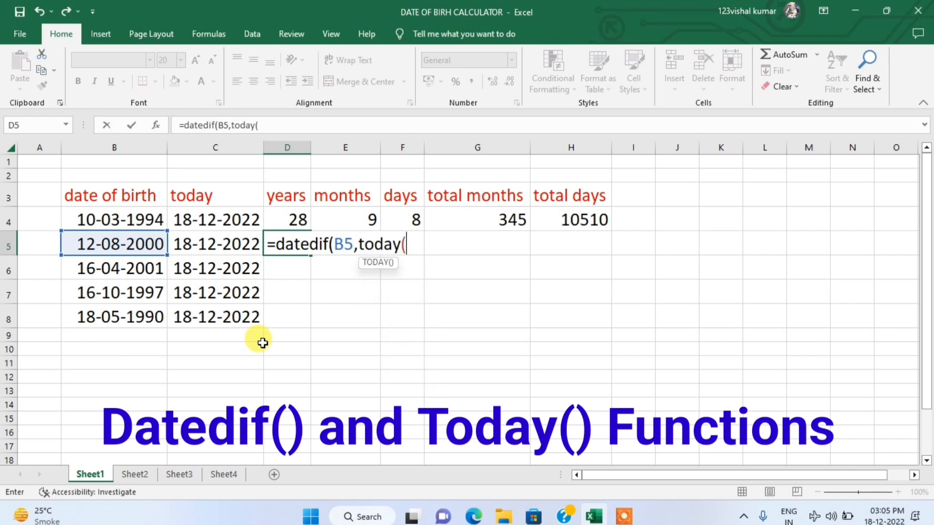
{"action": "type", "text": "),"}
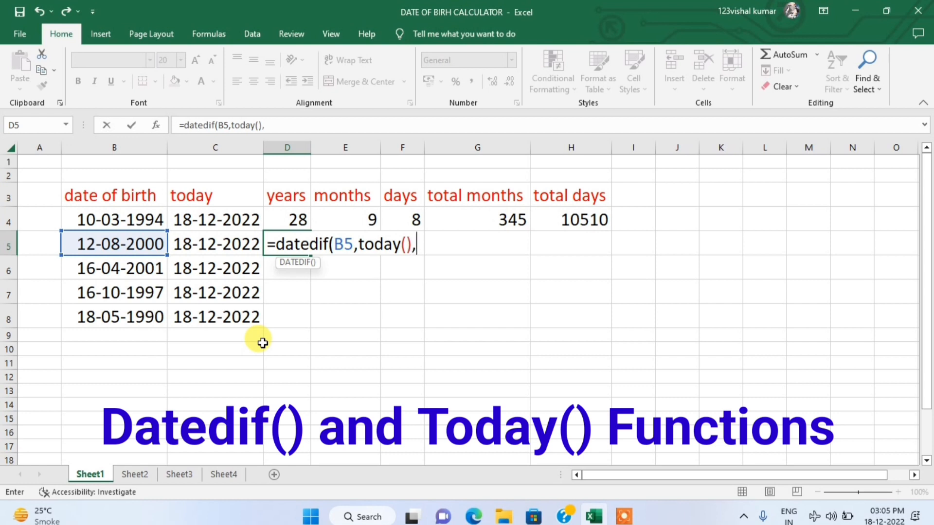
{"action": "type", "text": "\"y\")"}
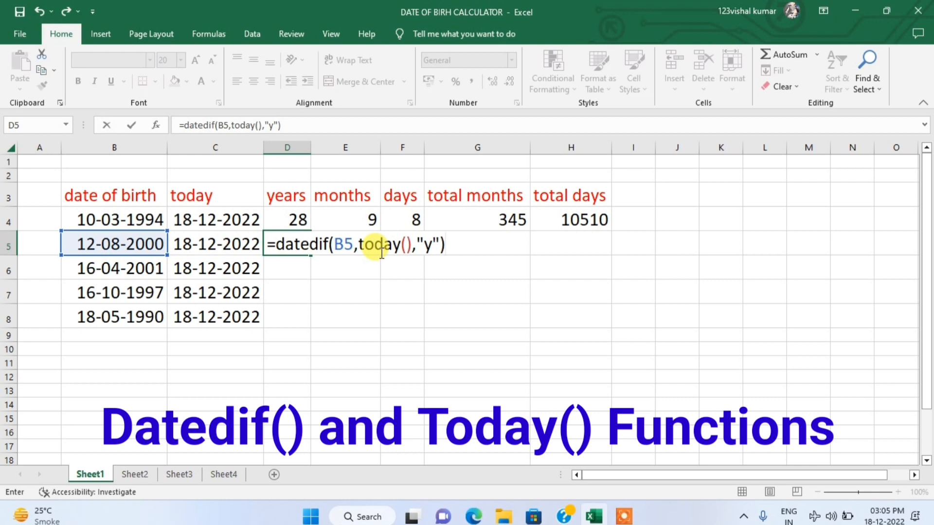
{"action": "key", "text": "Return"}
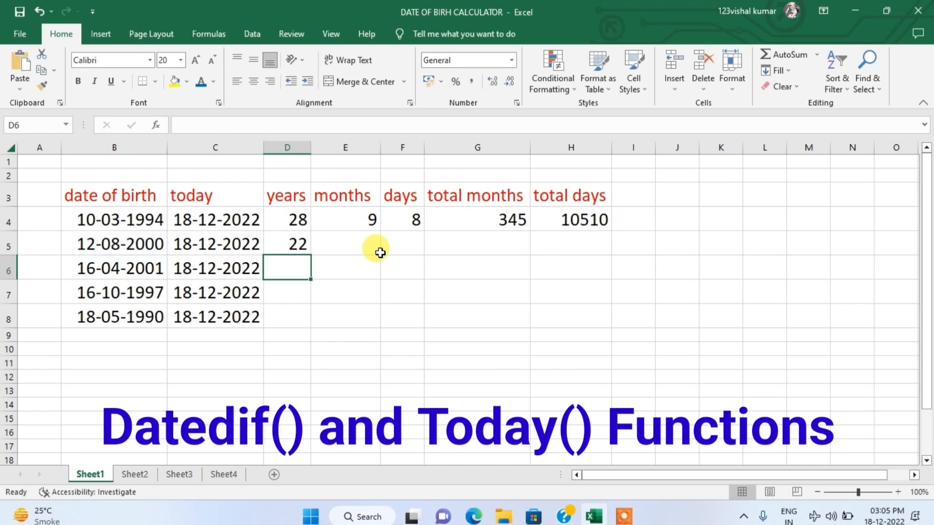
Fill the years formula from D4 and the months formula from E4 down through row 8
{"action": "left_click", "coordinate": [299, 215]}
{"action": "left_click_drag", "start_coordinate": [312, 229], "coordinate": [310, 324]}
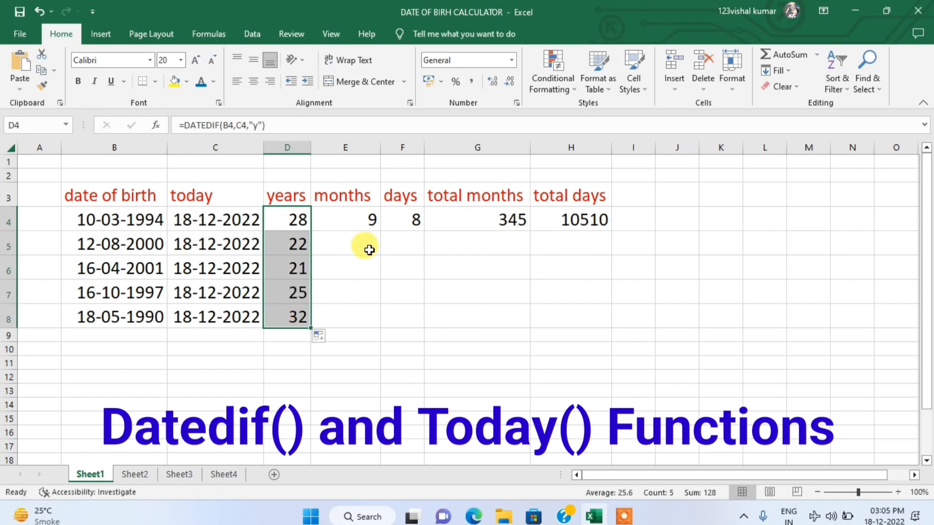
{"action": "left_click", "coordinate": [346, 221]}
{"action": "left_click_drag", "start_coordinate": [346, 220], "coordinate": [349, 310]}
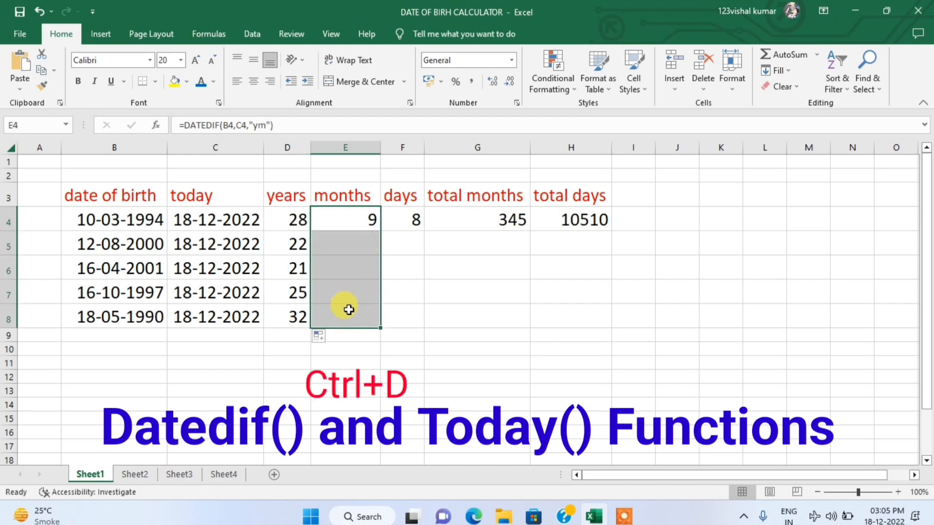
{"action": "key", "text": "ctrl+d"}
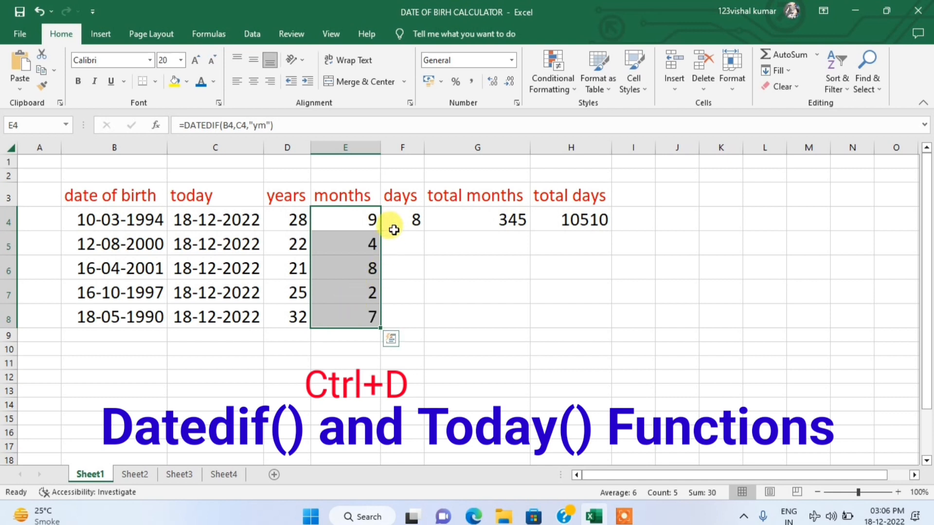
Fill the days, total months and total days formulas from F4, G4 and H4 down through row 8
{"action": "left_click", "coordinate": [414, 220]}
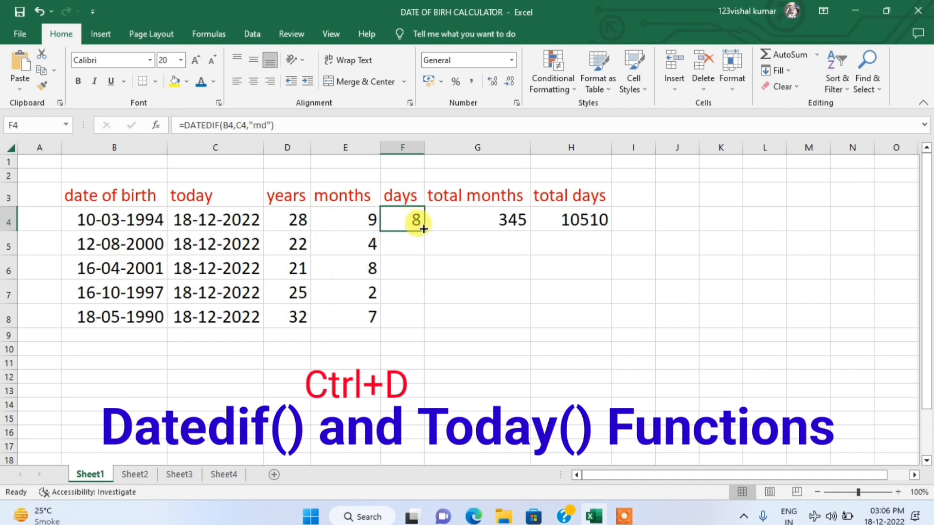
{"action": "double_click", "coordinate": [425, 230]}
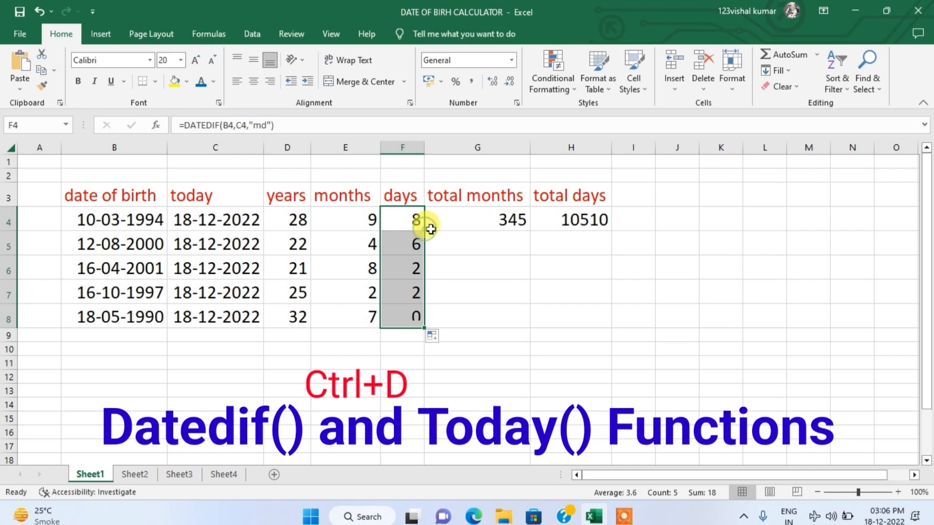
{"action": "left_click", "coordinate": [517, 222]}
{"action": "double_click", "coordinate": [531, 231]}
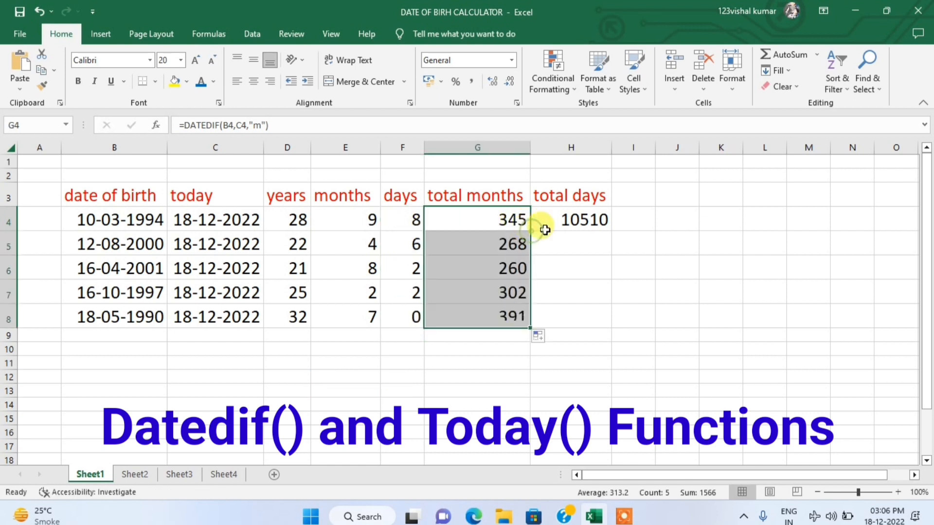
{"action": "left_click", "coordinate": [598, 220]}
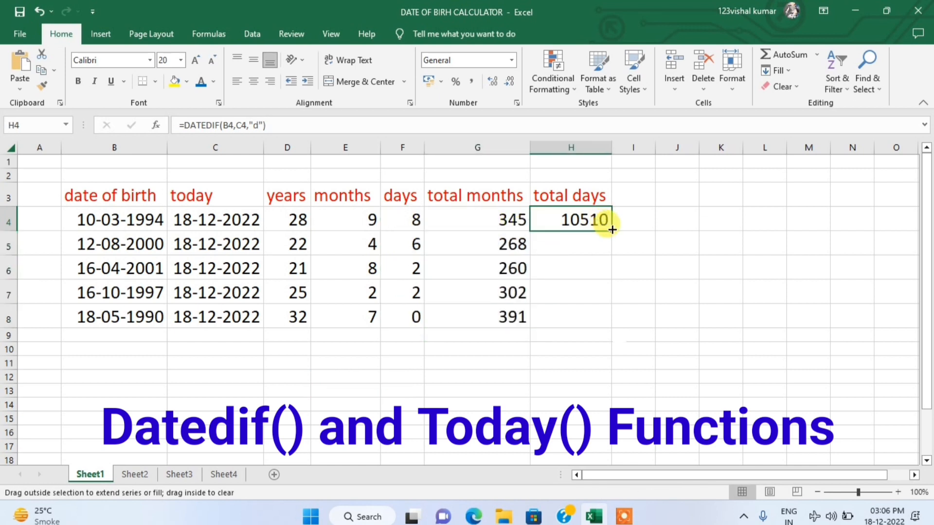
{"action": "double_click", "coordinate": [612, 230]}
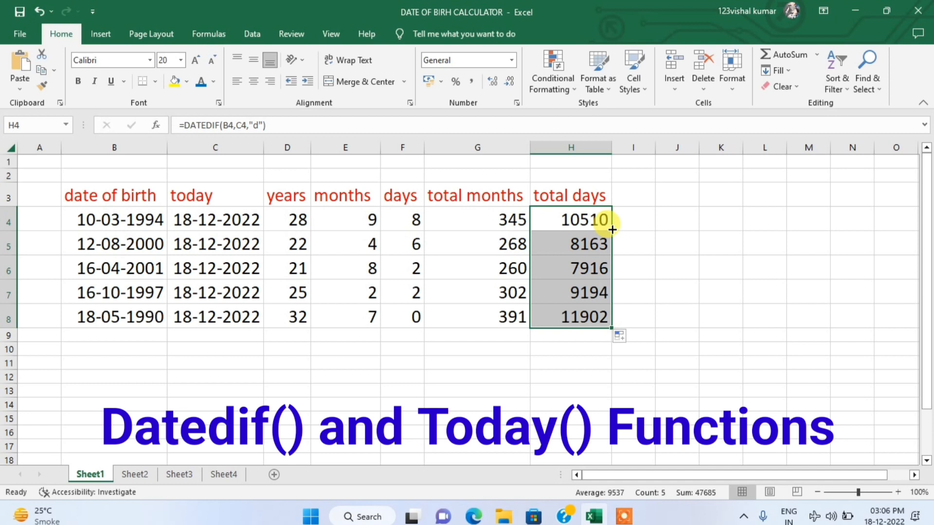